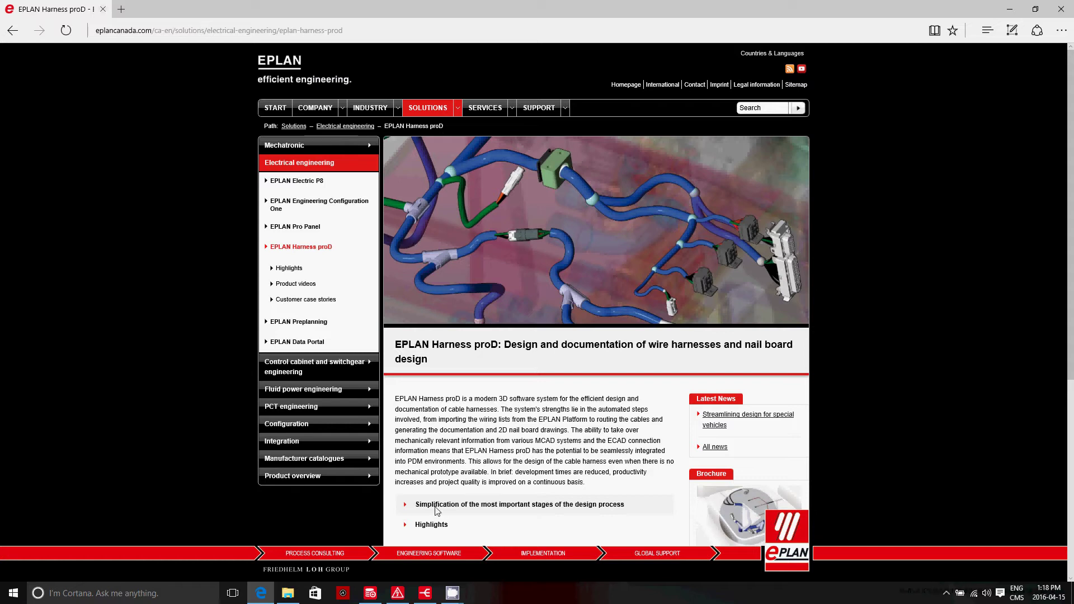
# Switch to EPLAN Electric P8 and view the snowmobile mounting location, battery and power control, and steering input and sensors pages in order
pyautogui.click(398, 593)
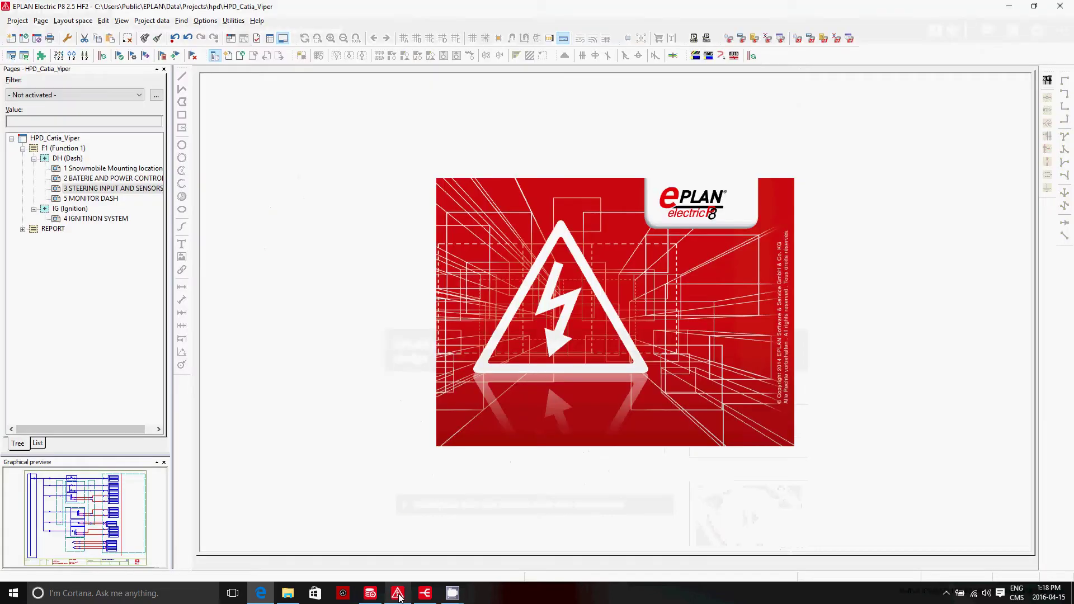
pyautogui.doubleClick(114, 169)
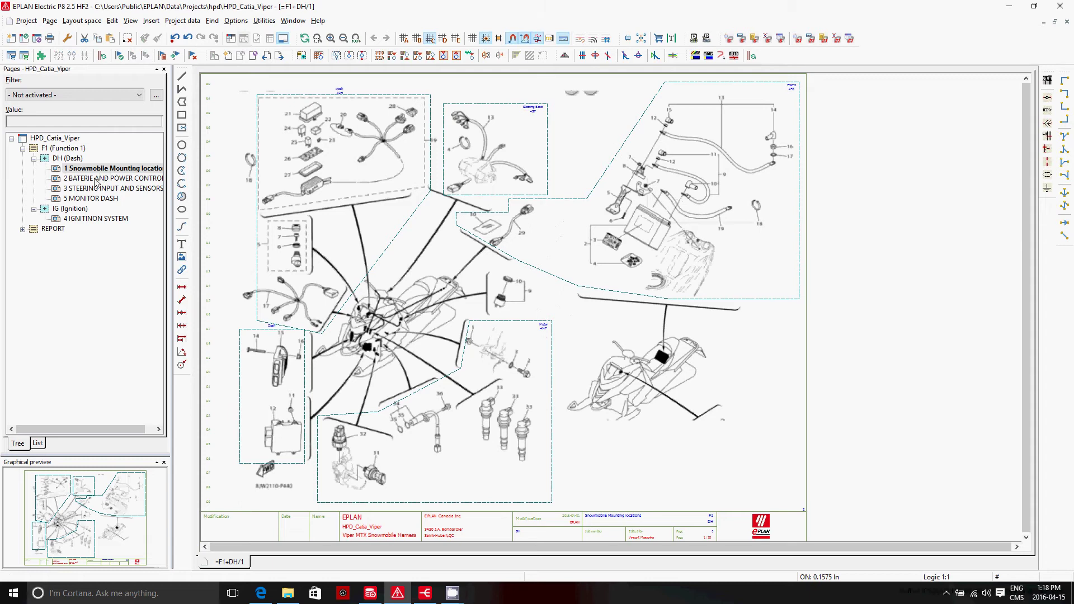
pyautogui.click(96, 179)
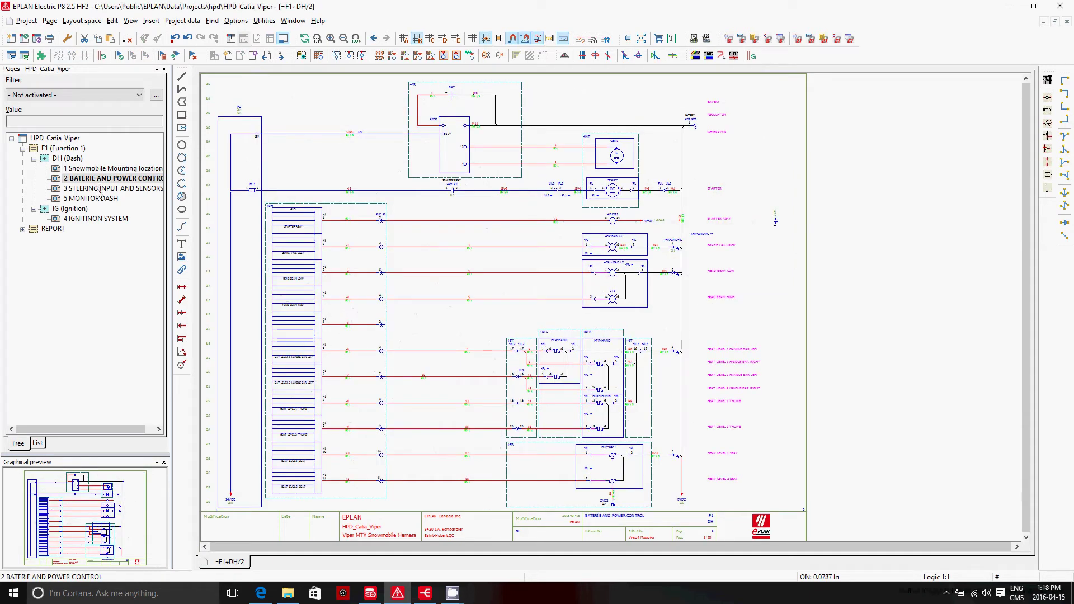
pyautogui.click(98, 189)
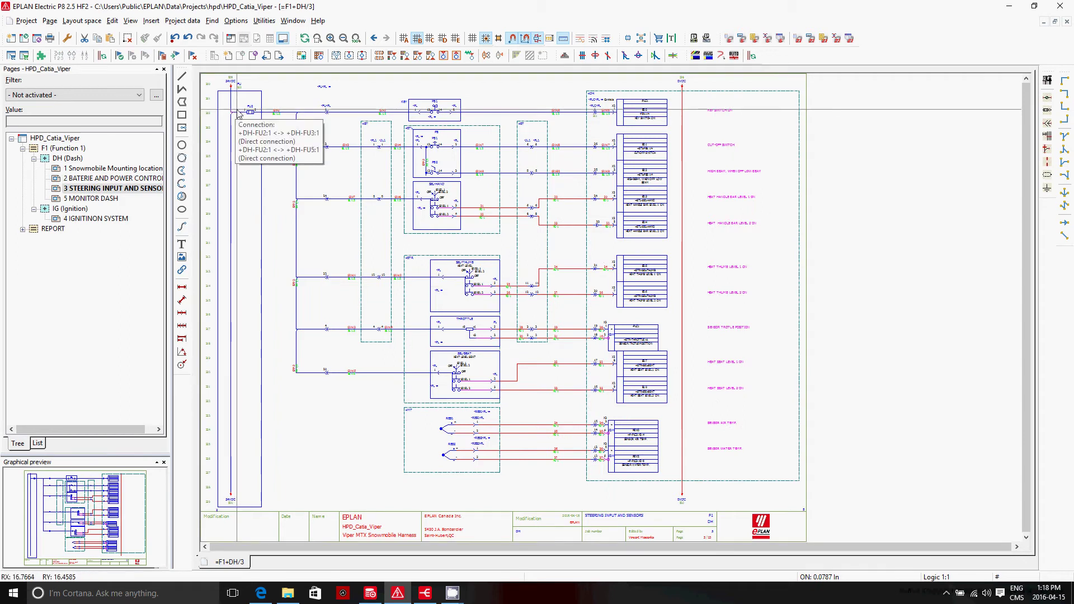
# Examine the +ST, +STL and +STR structure boxes on the steering input and sensors page
pyautogui.scroll(3, 420, 144)
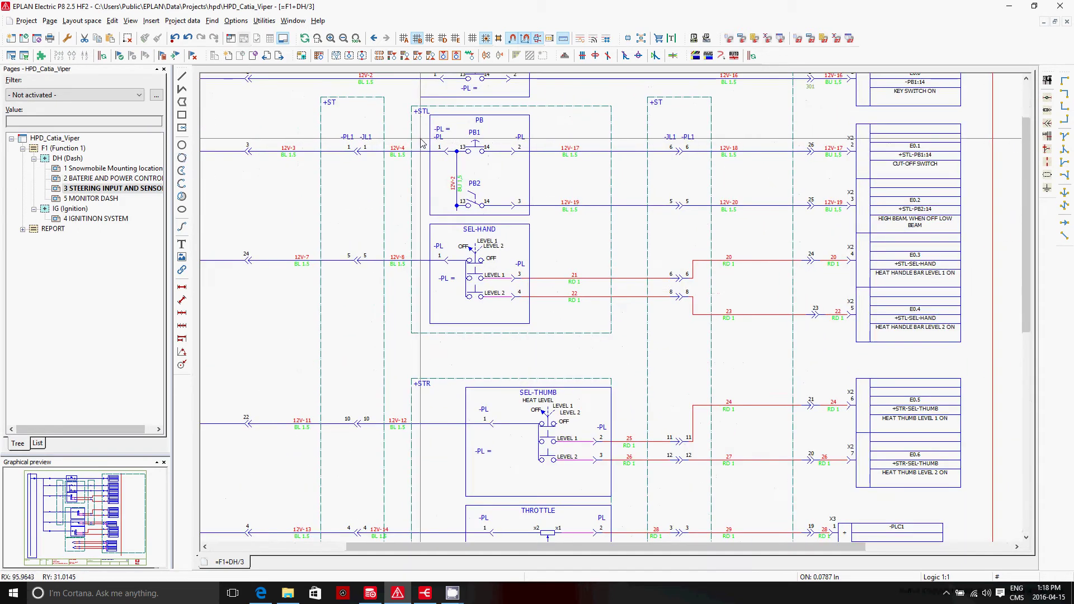
pyautogui.scroll(-1, 361, 163)
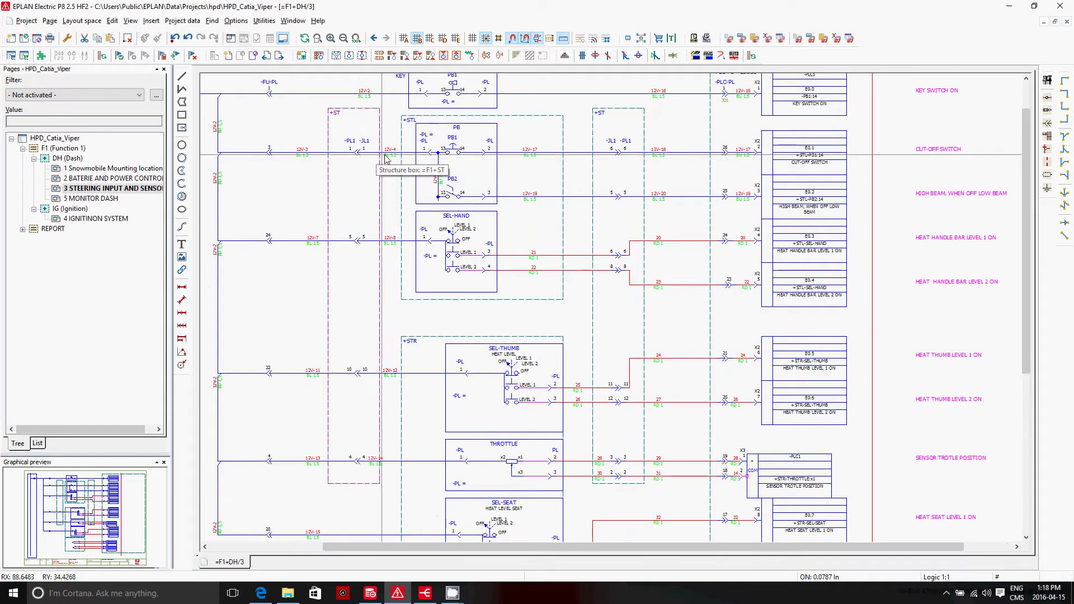
pyautogui.scroll(2, 423, 165)
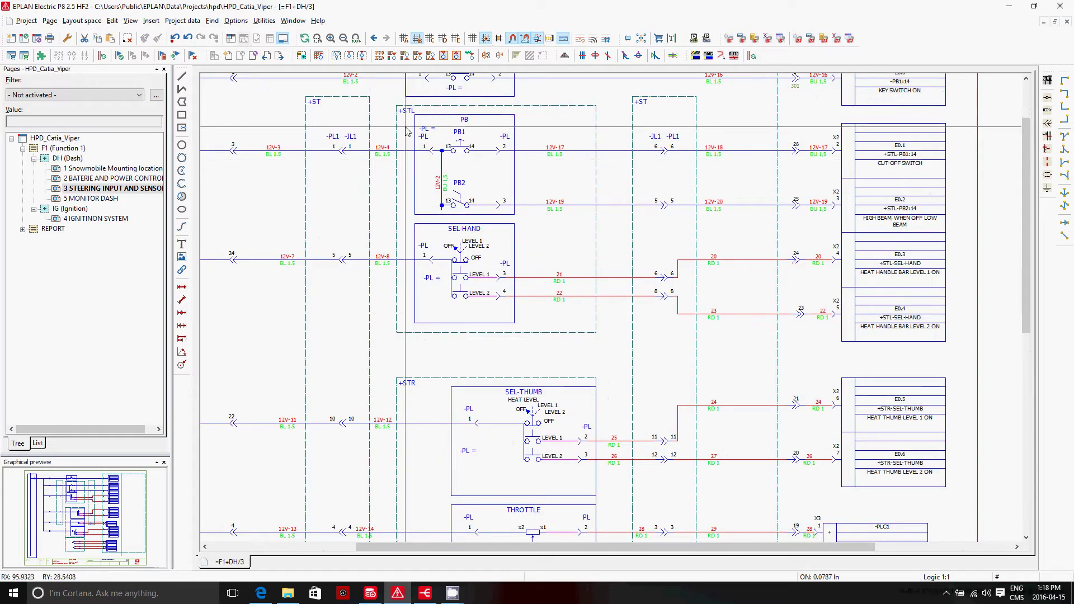
pyautogui.click(317, 110)
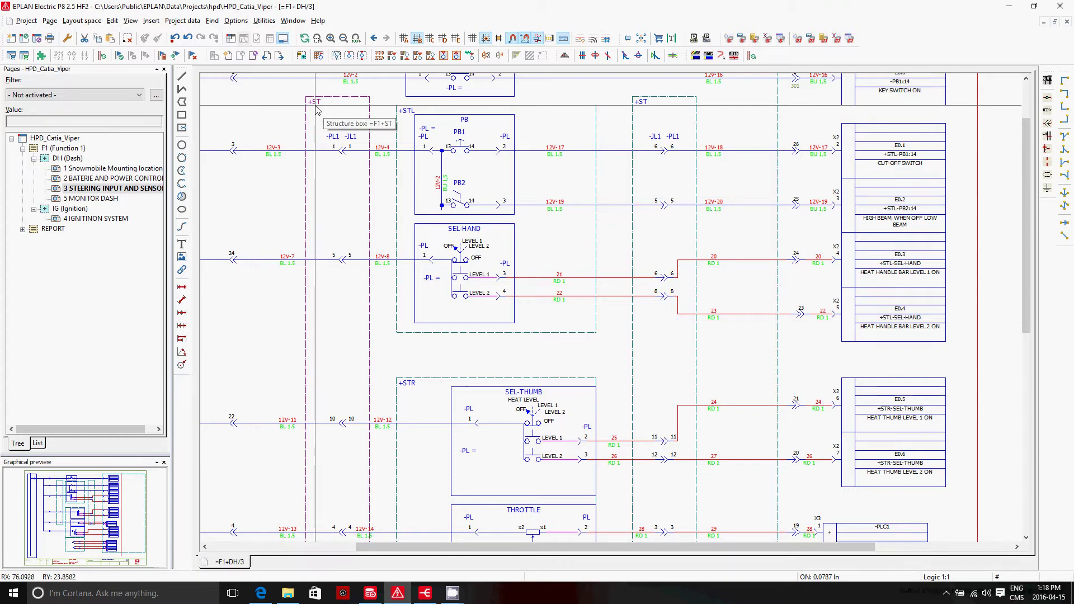
pyautogui.click(406, 118)
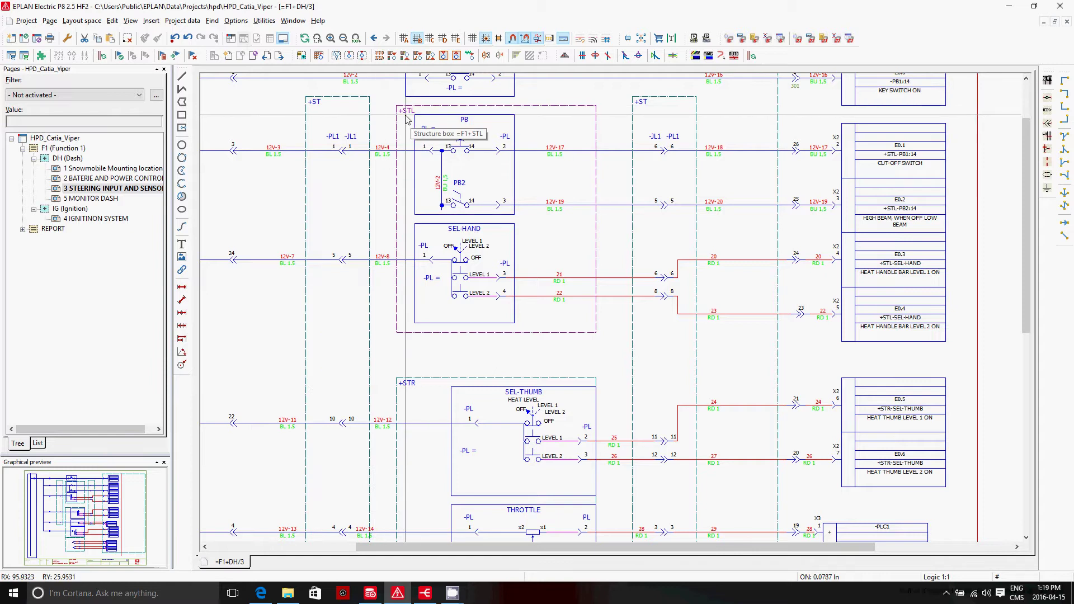
pyautogui.click(423, 383)
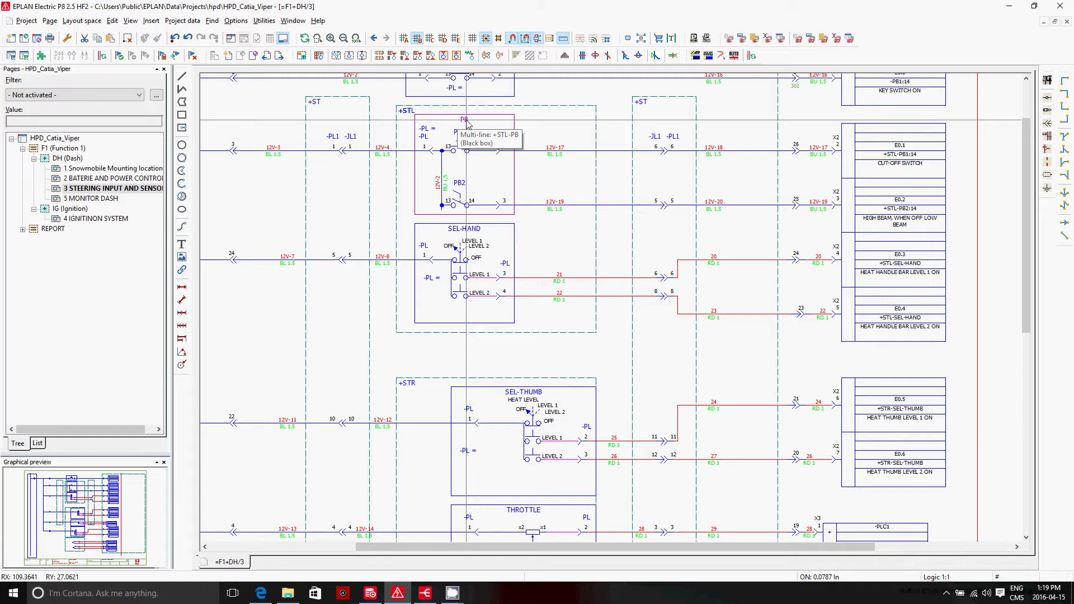
# Review the parts data of the connection definition point on wire 12V-4, leaving the properties unchanged
pyautogui.doubleClick(388, 154)
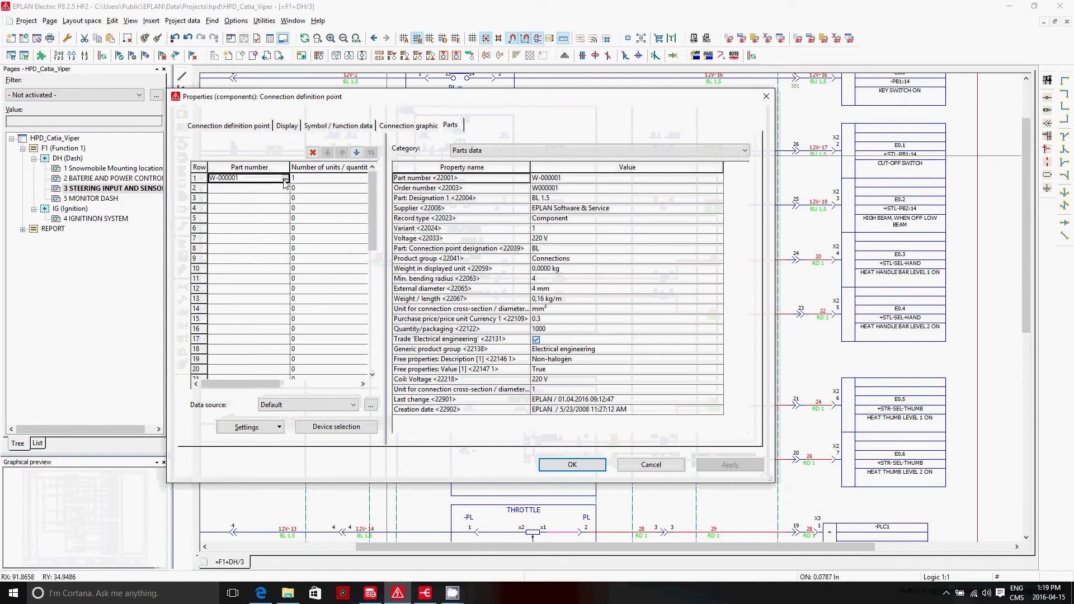
pyautogui.moveTo(559, 207); pyautogui.dragTo(562, 349)
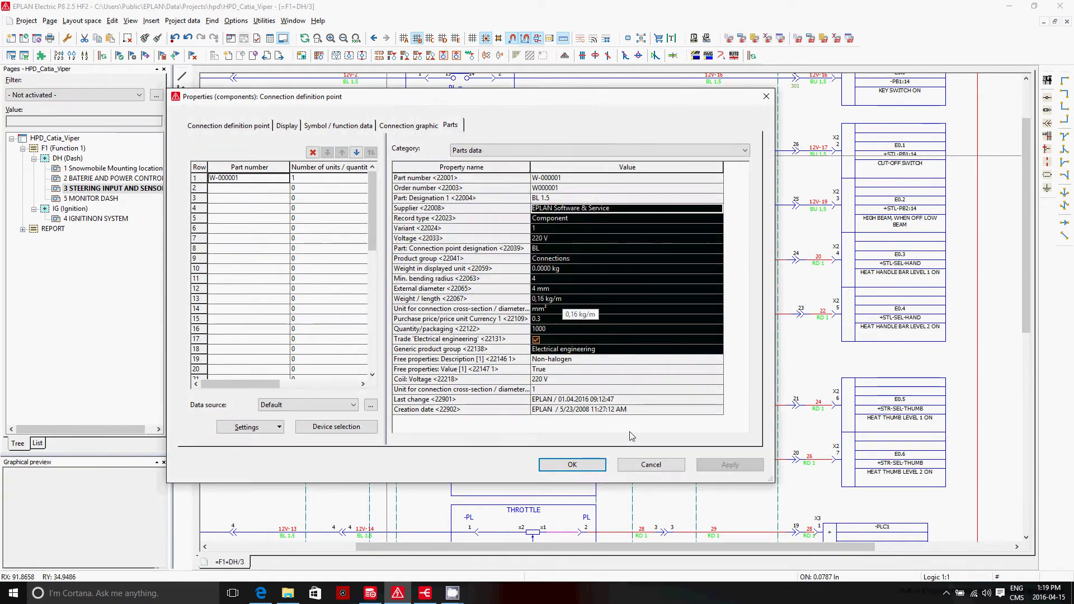
pyautogui.click(651, 465)
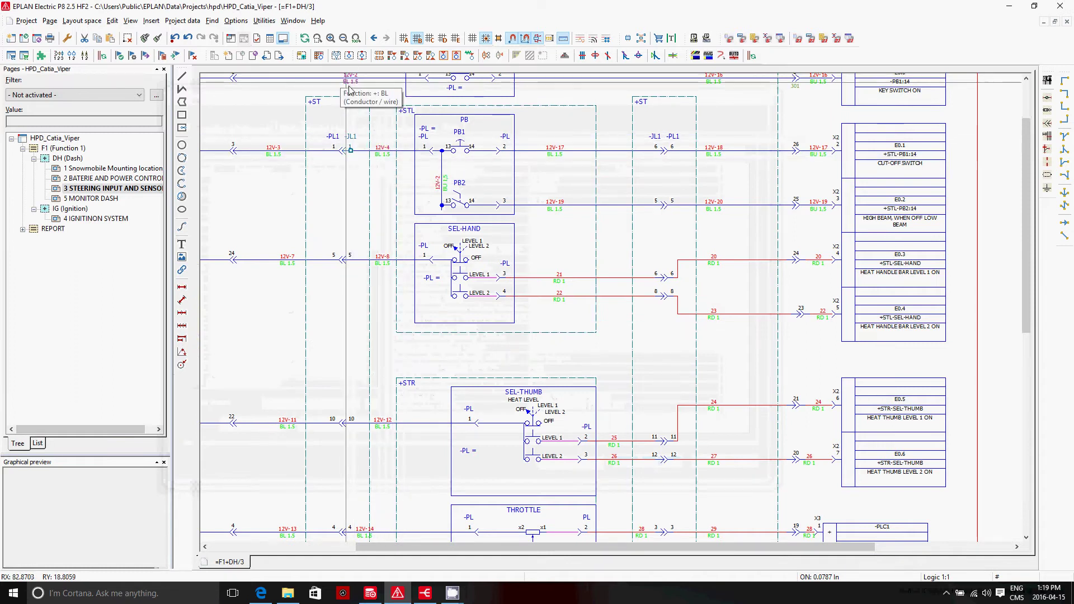
# Display the project's plugs and review the parts data of the male plug definition for JL1 under Steering Base
pyautogui.click(183, 21)
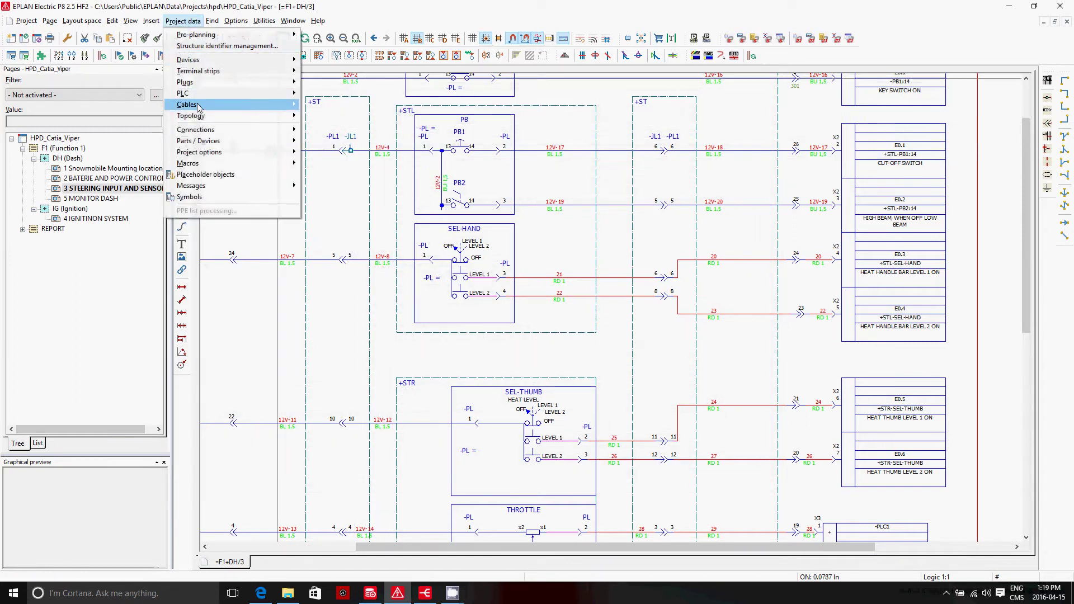
pyautogui.moveTo(205, 84)
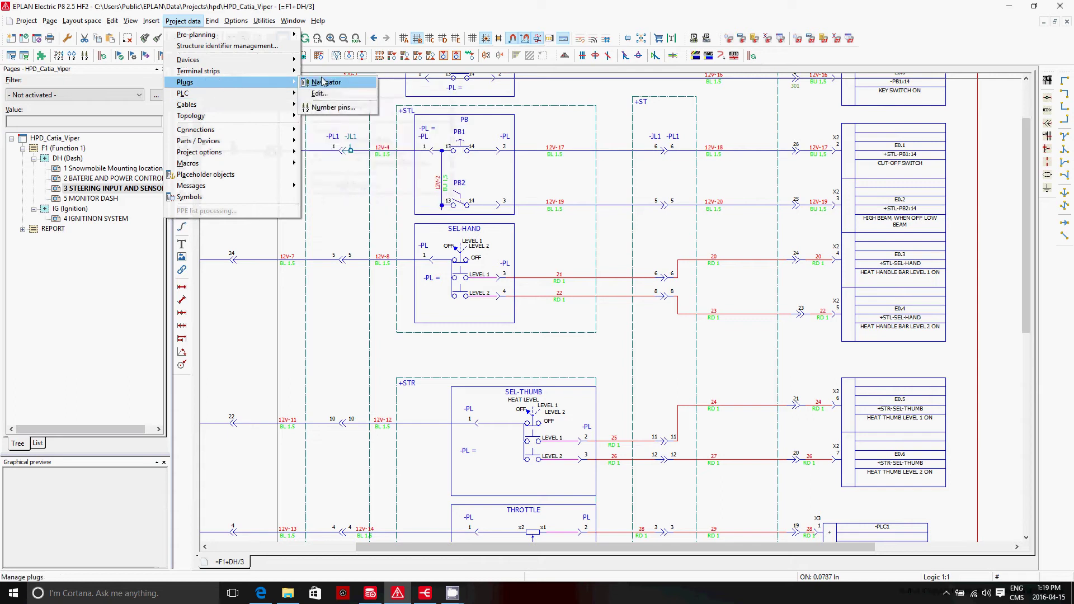
pyautogui.click(326, 93)
pyautogui.click(266, 189)
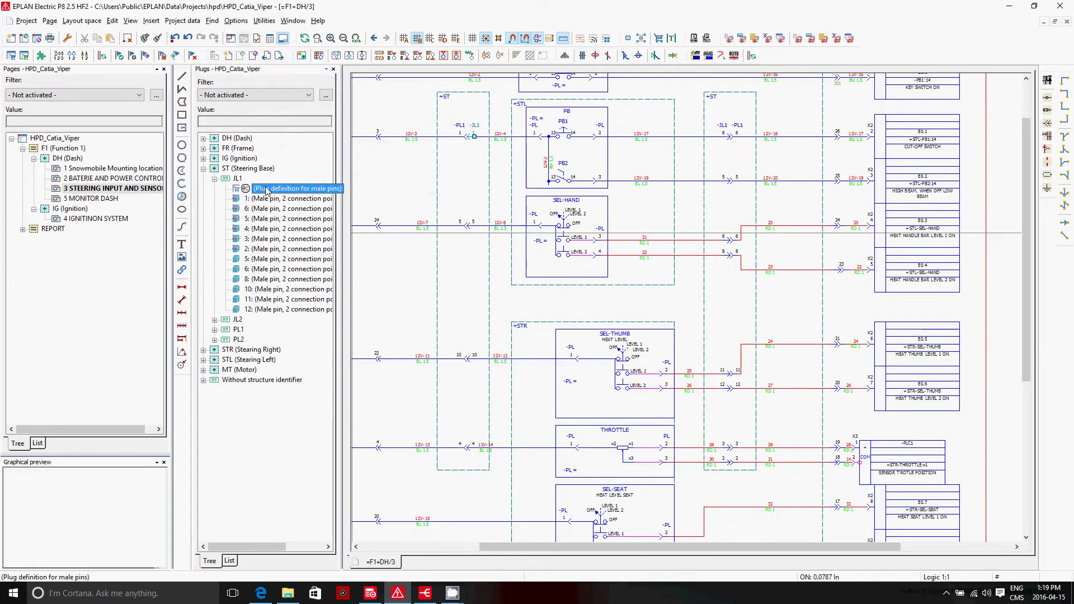
pyautogui.doubleClick(266, 189)
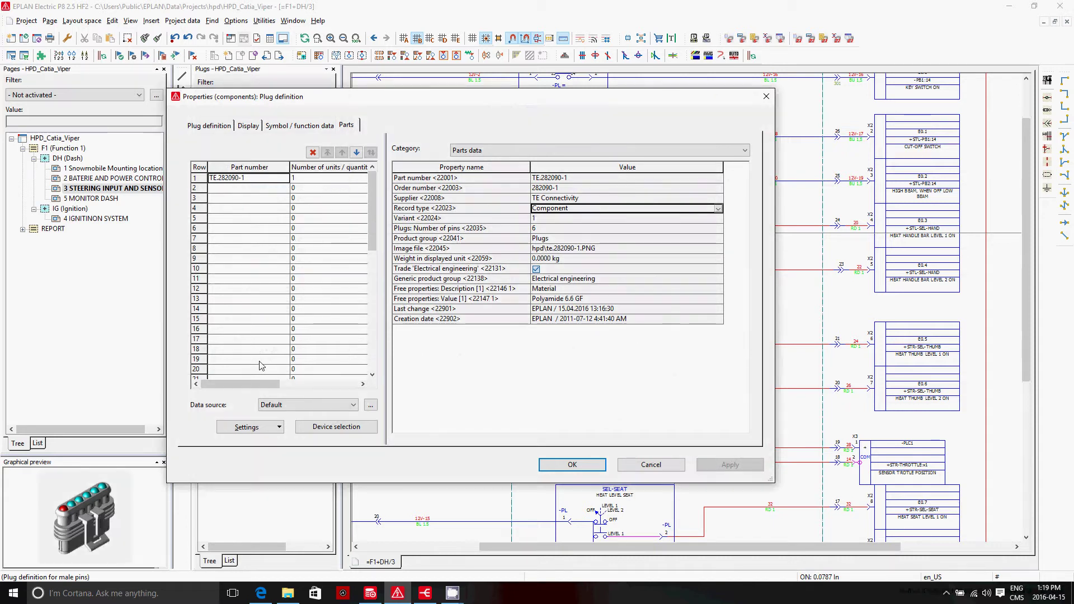
pyautogui.click(668, 469)
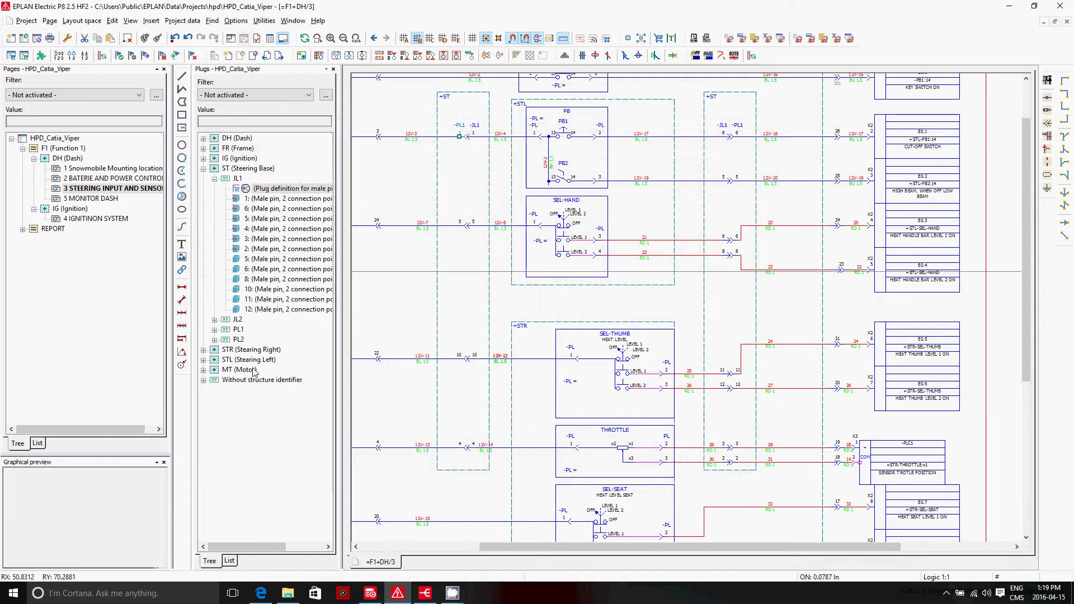
# Review the parts data of the female plug definition for PL1 under Steering Base
pyautogui.click(239, 332)
pyautogui.doubleClick(238, 334)
pyautogui.doubleClick(263, 339)
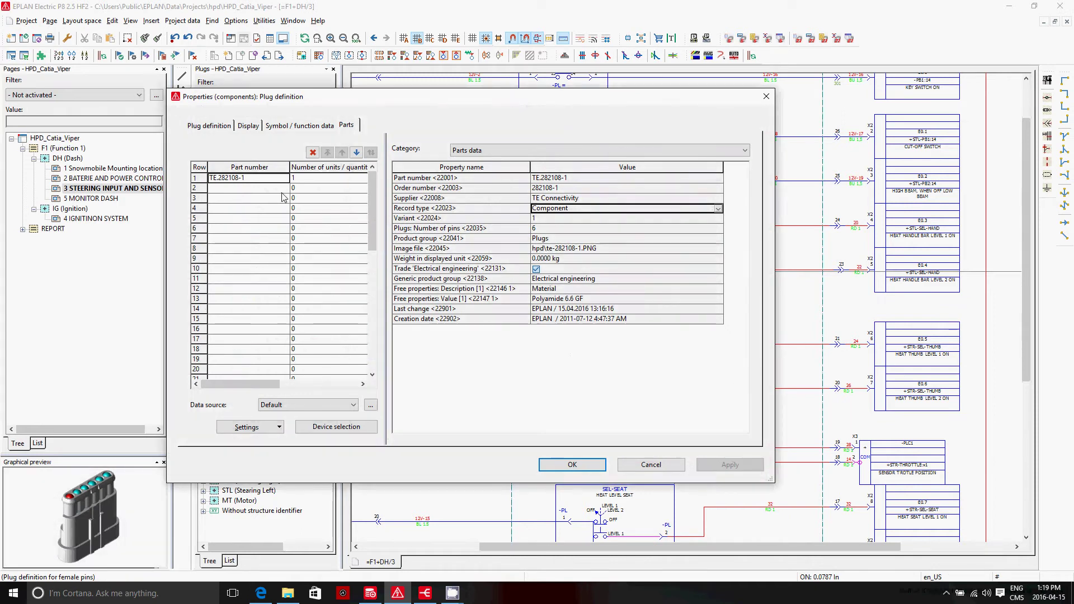
pyautogui.click(576, 467)
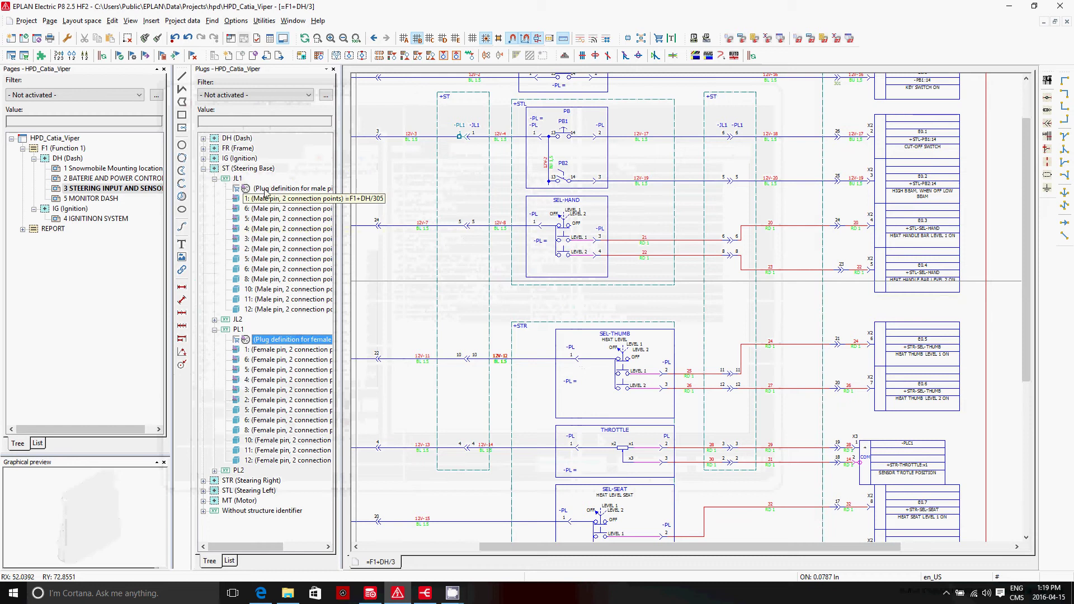
# Switch to the EPLAN Harness proD Library, compare connectors TE.282090-1 and TE.282108-1, and examine the connector and pin properties of TE.282090-1
pyautogui.click(370, 593)
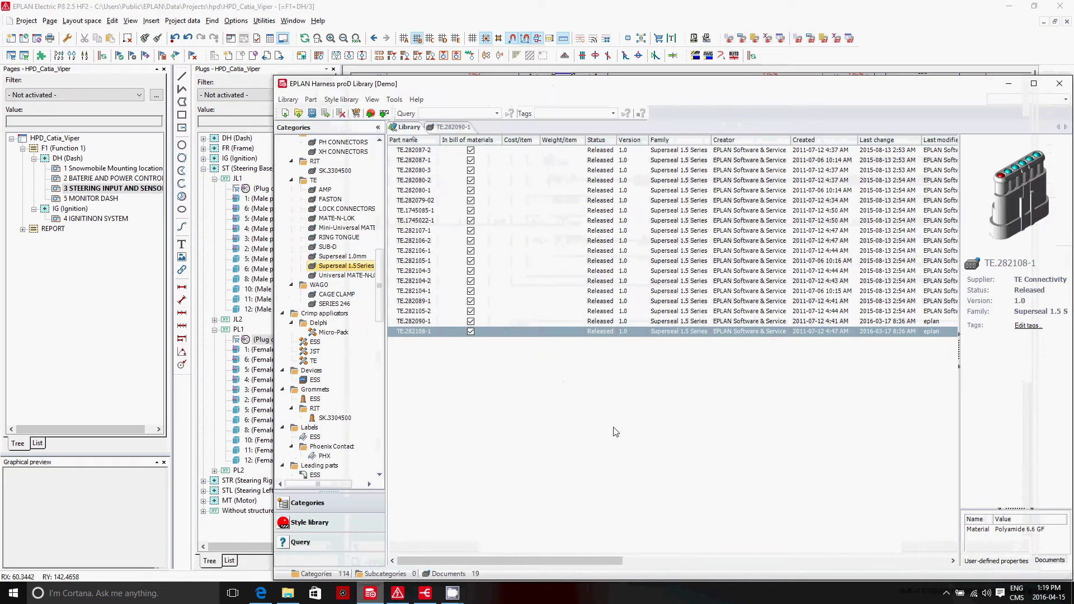
pyautogui.click(426, 322)
pyautogui.click(428, 331)
pyautogui.click(427, 325)
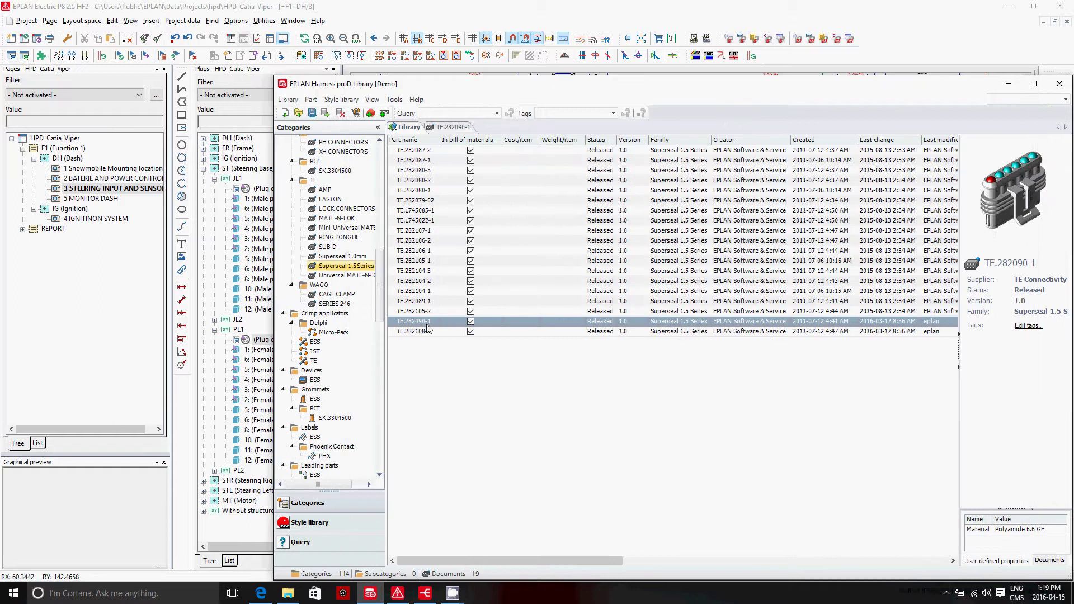
pyautogui.doubleClick(427, 323)
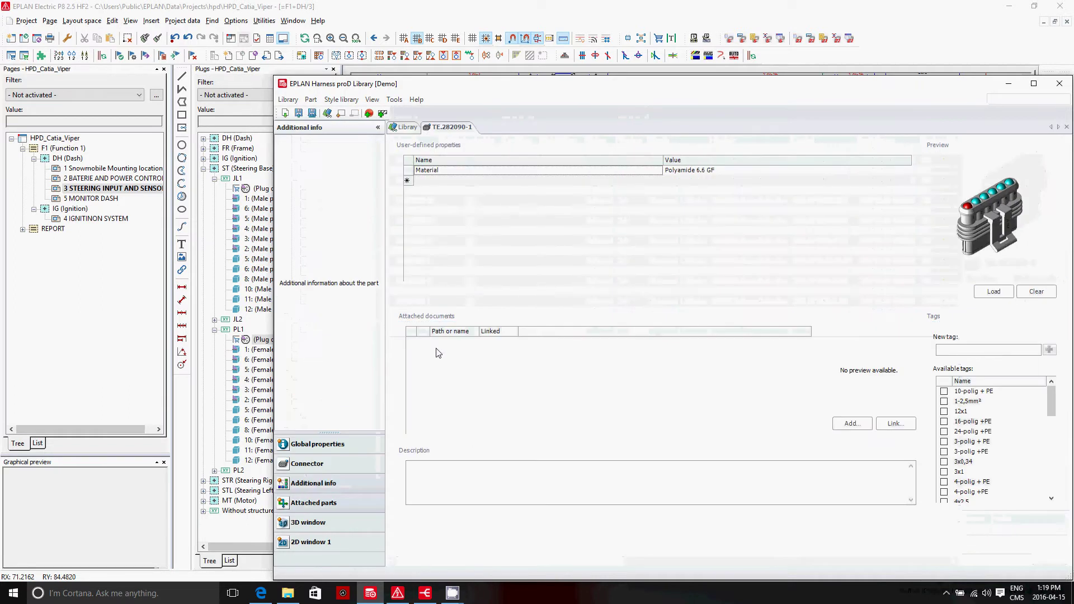
pyautogui.click(328, 465)
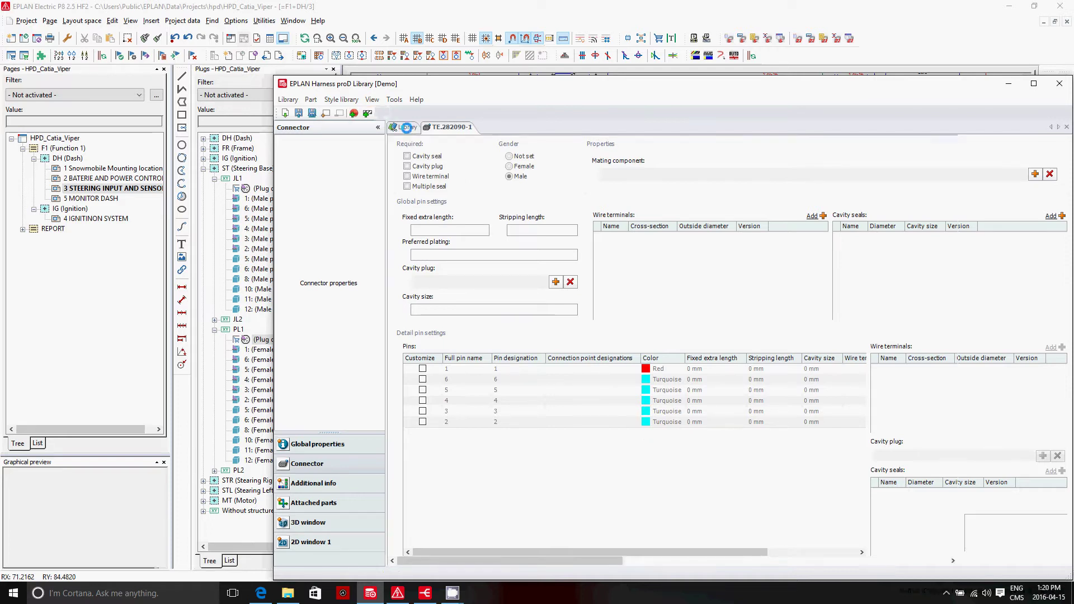
pyautogui.click(407, 128)
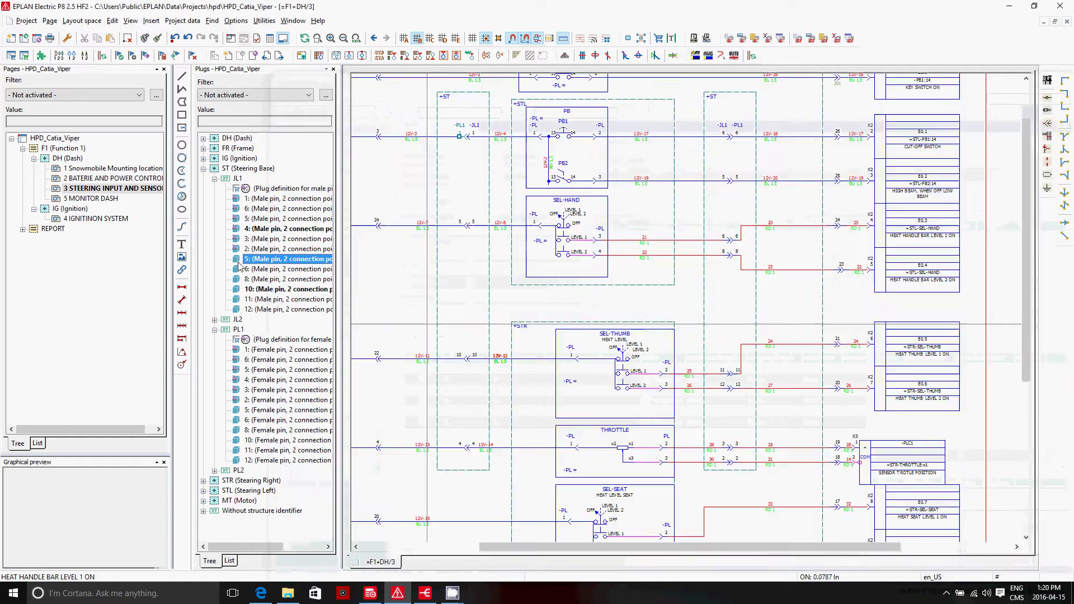
# Back in EPLAN Electric P8, select male pin 5 of plug JL1 and close the plugs navigator
pyautogui.click(241, 260)
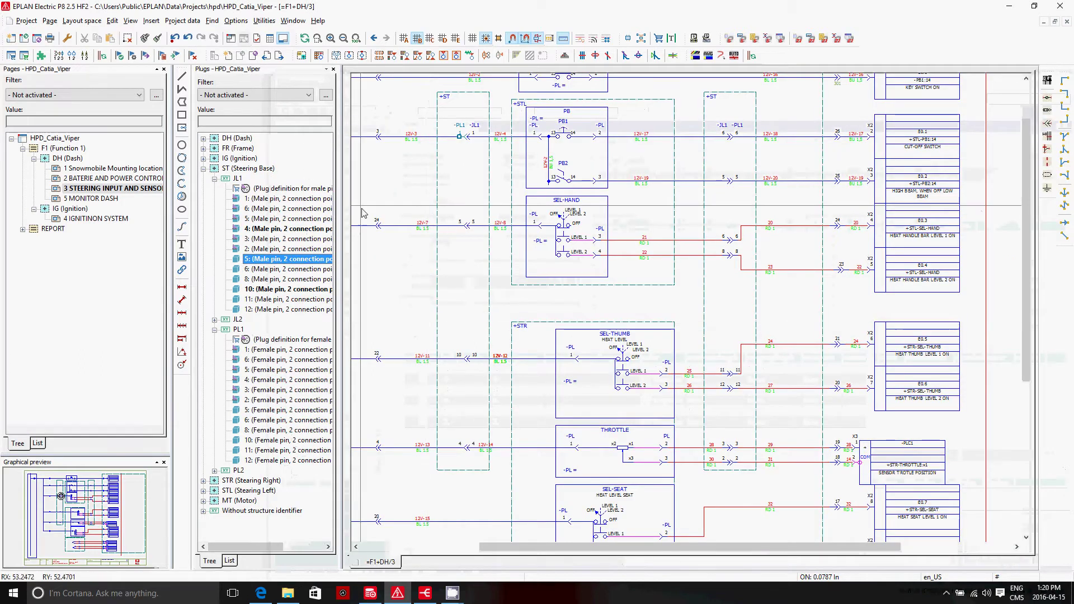
pyautogui.click(333, 69)
# Try moving pin 6 of plug JL1 on wire 21 upward out of its mating position, and undo the move
pyautogui.scroll(1, 455, 216)
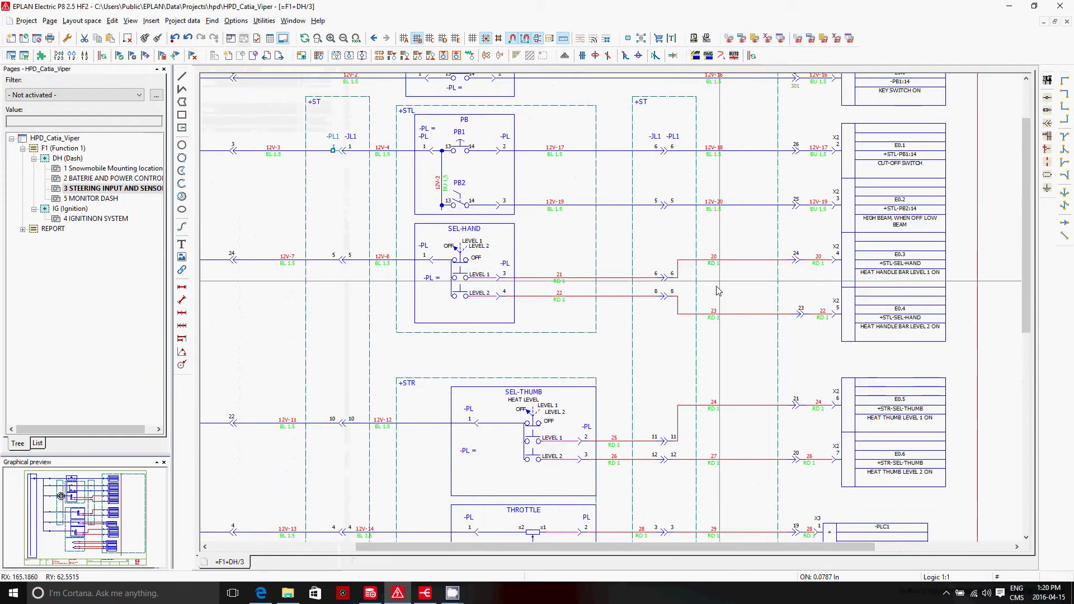
pyautogui.moveTo(666, 281); pyautogui.dragTo(652, 238)
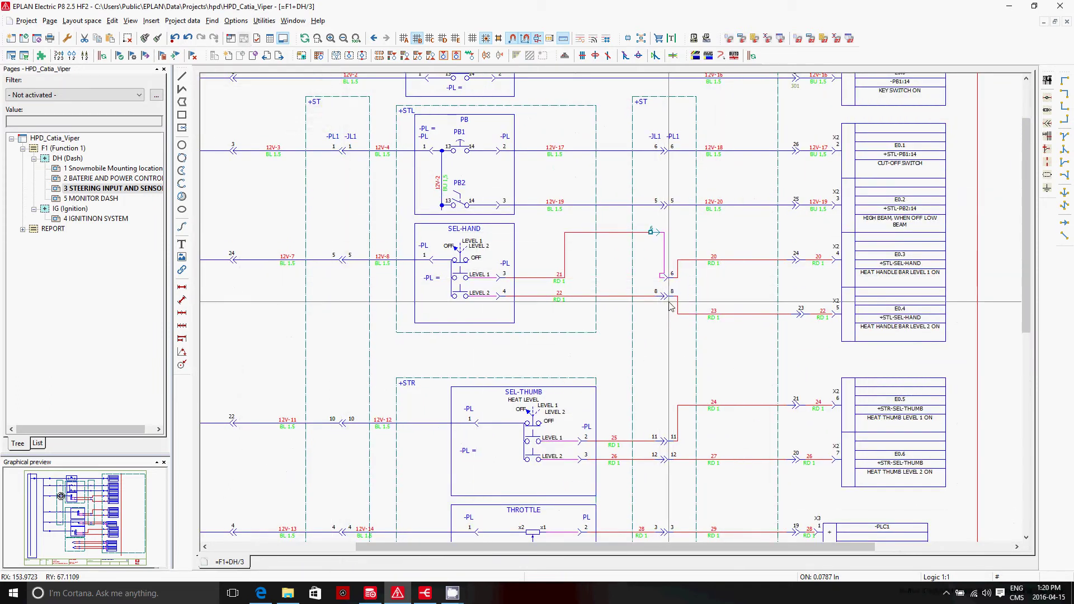
pyautogui.hotkey('ctrl', 'z')
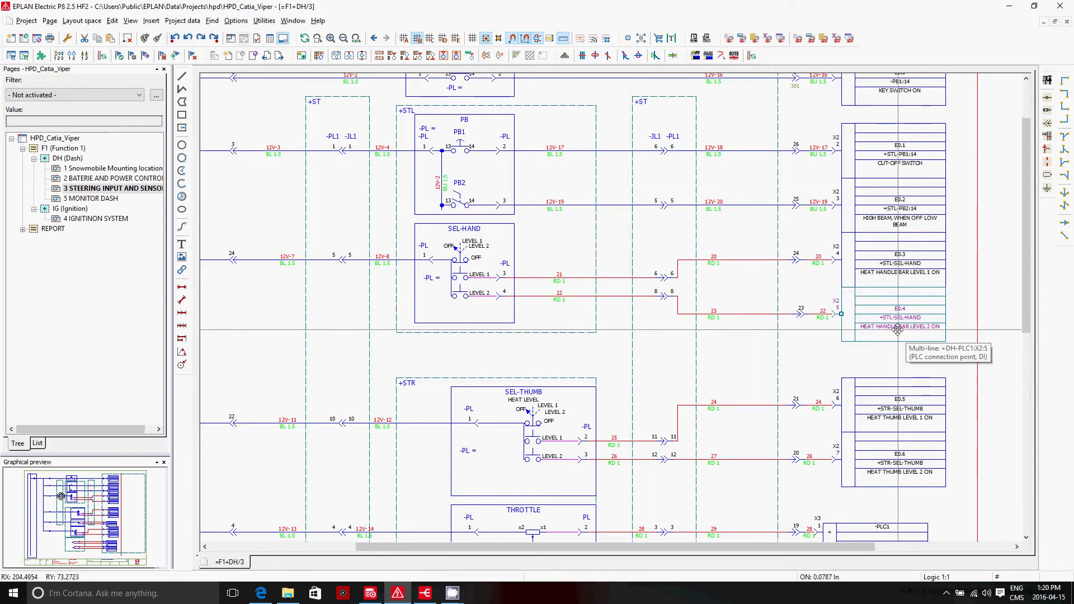
# Examine PLC connection point E0.4 for heat handle bar level 2 and its wiring
pyautogui.click(538, 40)
pyautogui.moveTo(891, 328)
pyautogui.mouseDown()
pyautogui.moveTo(905, 369)
pyautogui.moveTo(901, 316)
pyautogui.mouseUp()
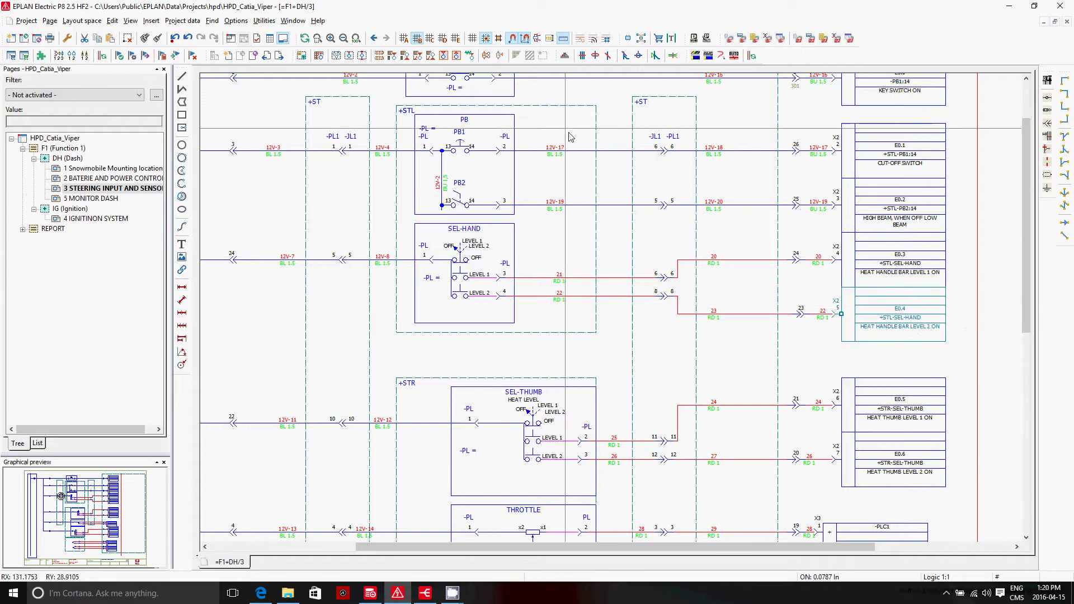
pyautogui.scroll(-2, 599, 151)
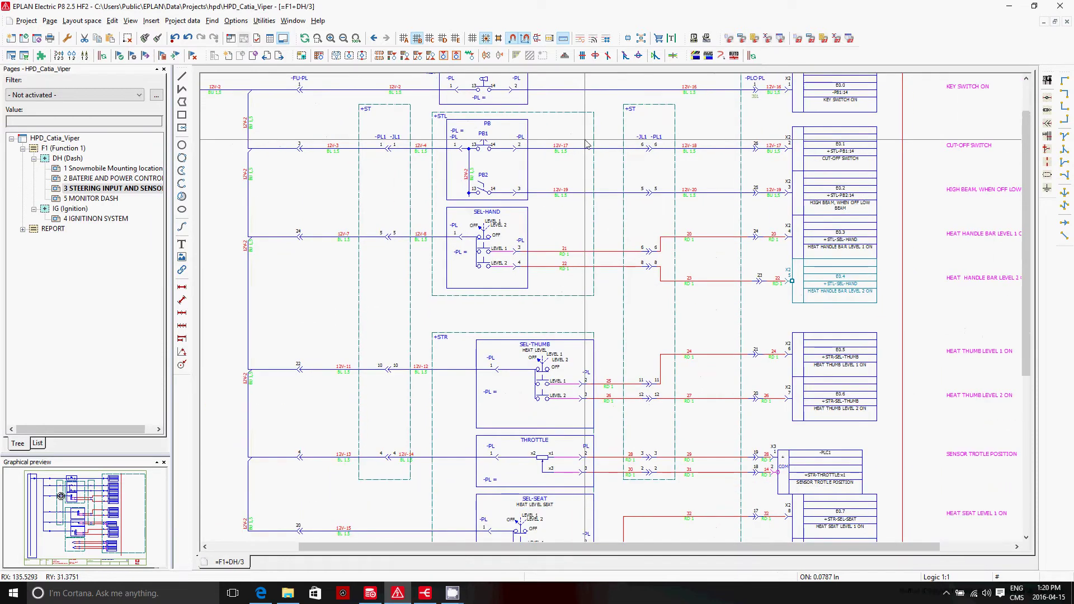
# Expand the project's REPORT and FIELD structures and open report page 1 Field Wiring hpd
pyautogui.doubleClick(54, 230)
pyautogui.click(60, 239)
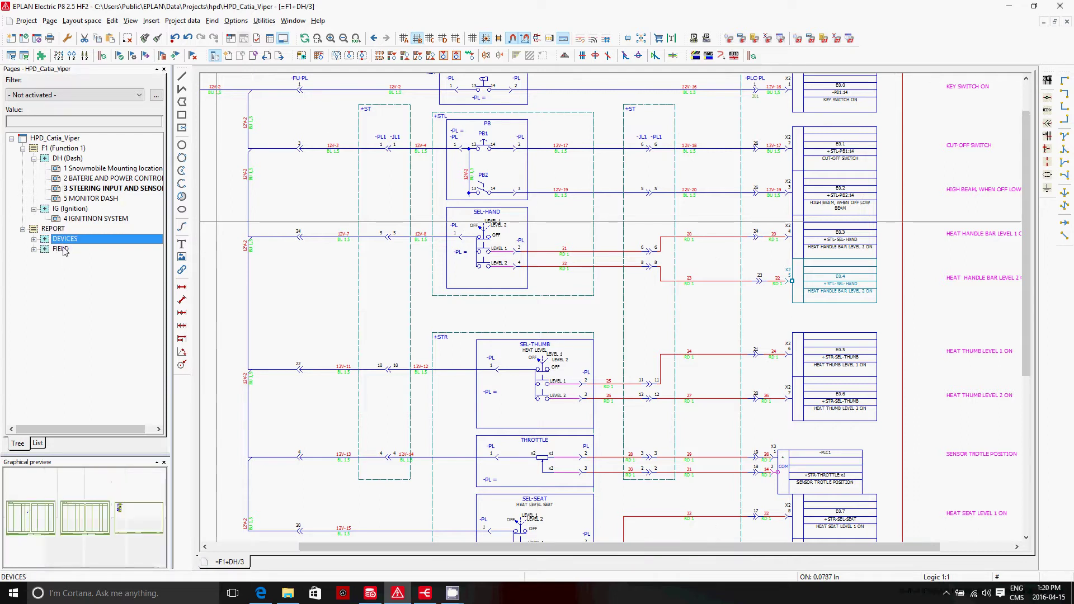
pyautogui.doubleClick(61, 249)
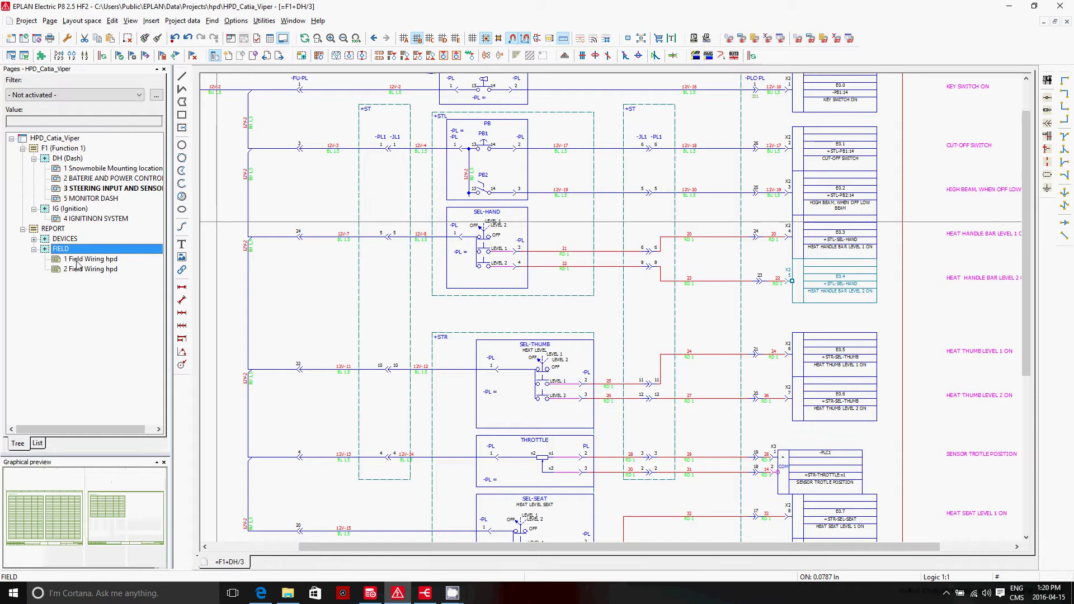
pyautogui.click(89, 259)
pyautogui.click(114, 464)
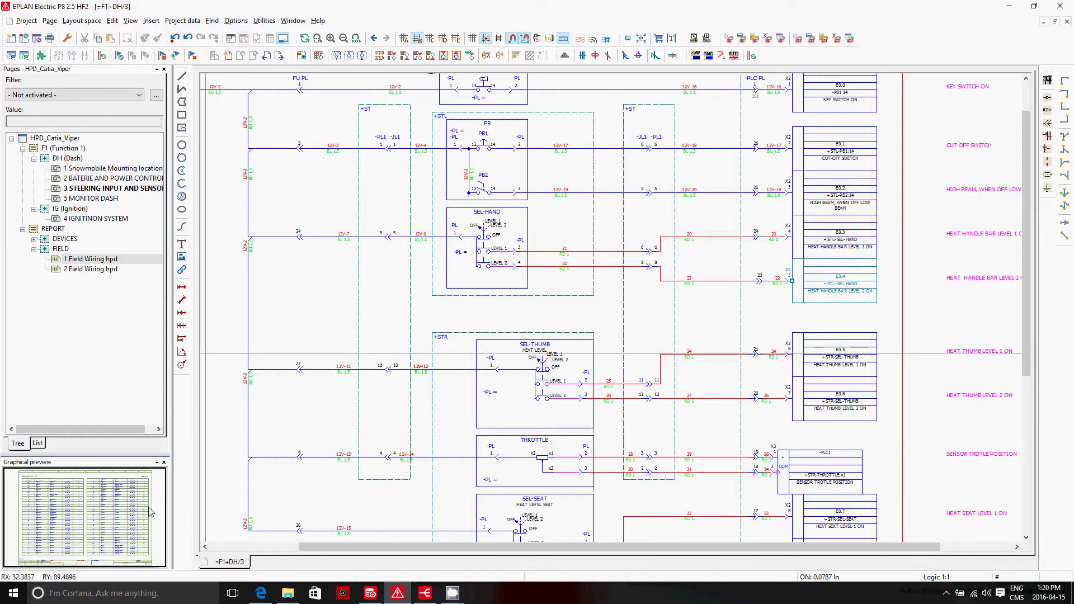
pyautogui.doubleClick(87, 521)
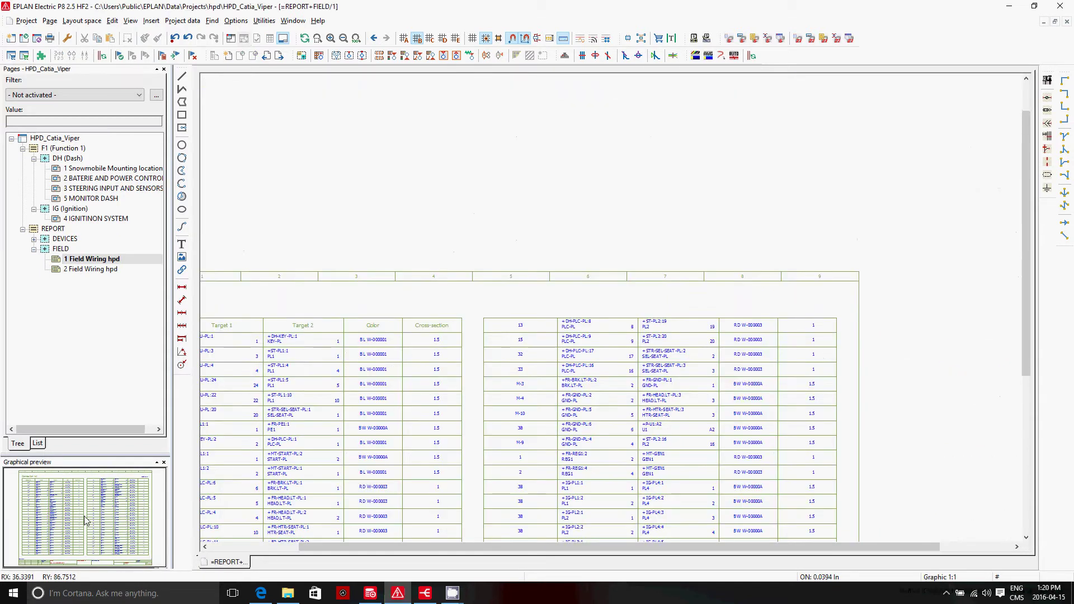
# Review the connection list on the first Field Wiring page, and show the whole of page 3 STEERING INPUT AND SENSORS
pyautogui.scroll(2, 224, 444)
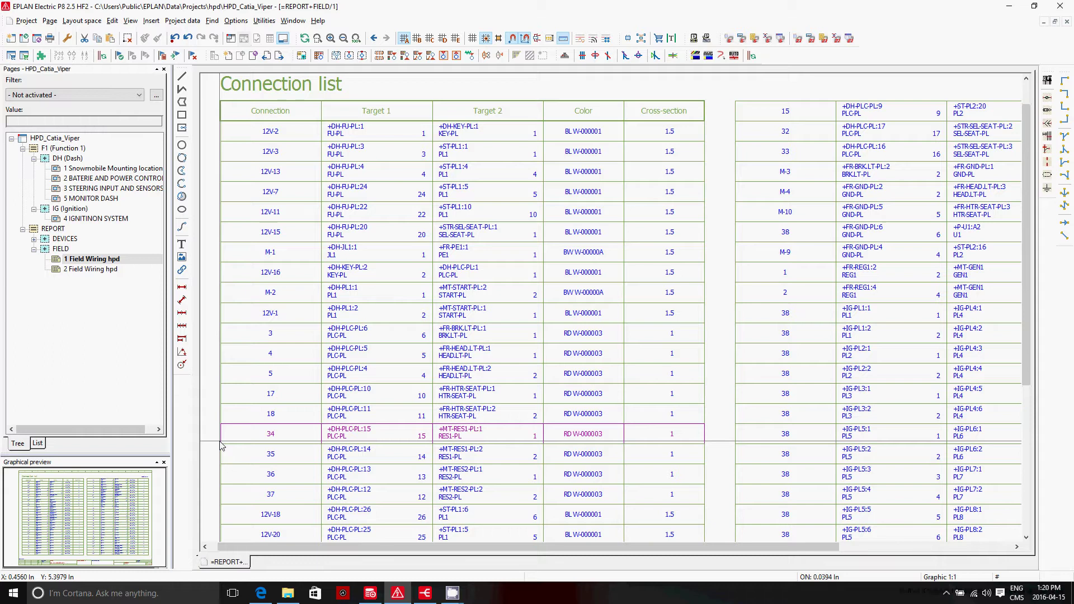
pyautogui.click(98, 190)
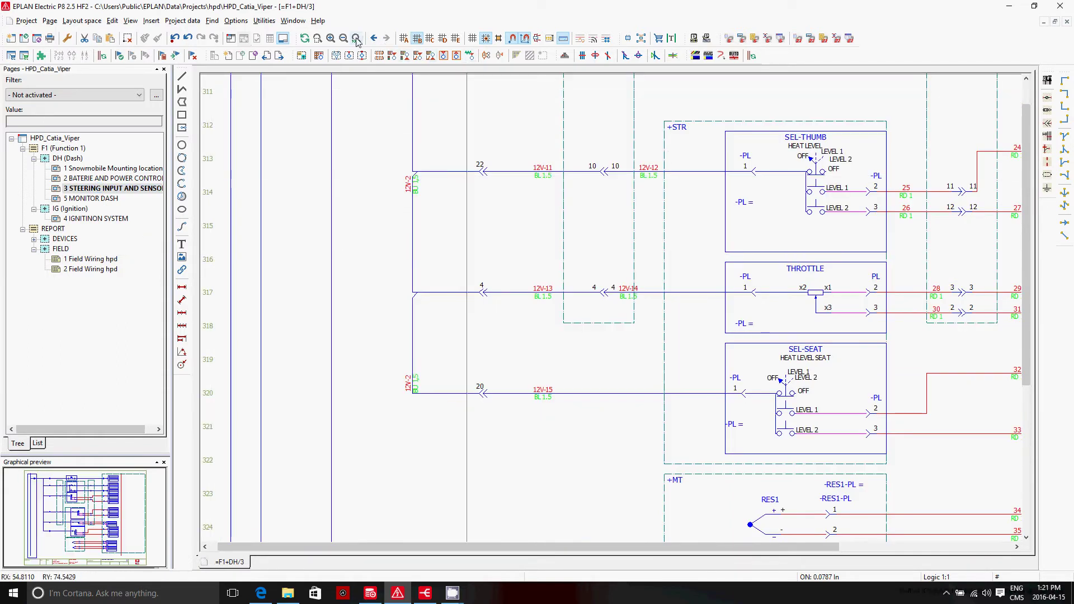
pyautogui.click(361, 38)
# Open the project options and deactivate the Heater option in the HeatSeat section
pyautogui.click(183, 21)
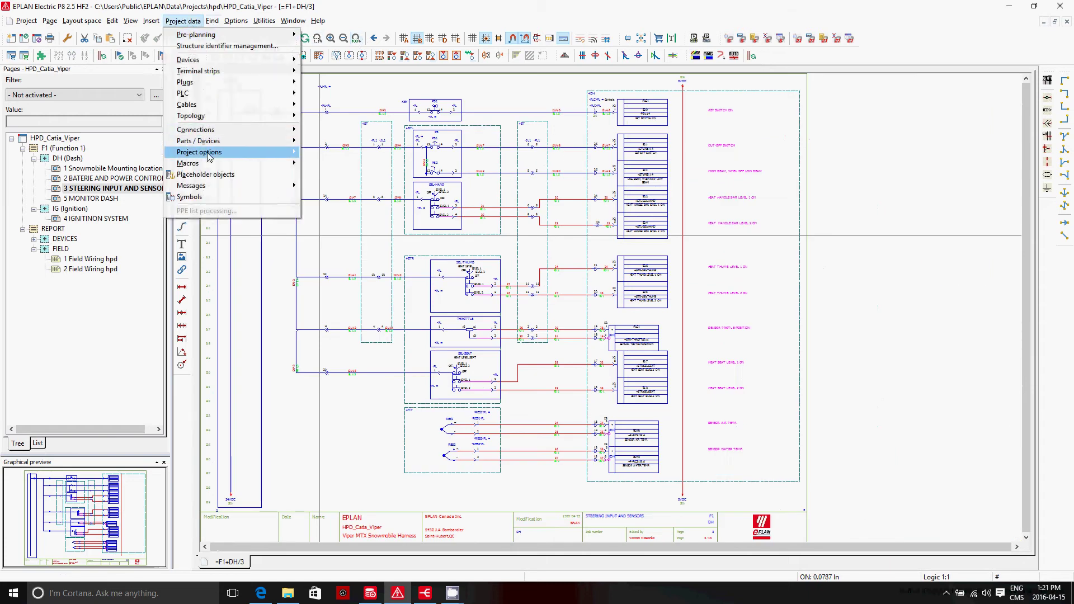
pyautogui.moveTo(208, 157)
pyautogui.click(343, 150)
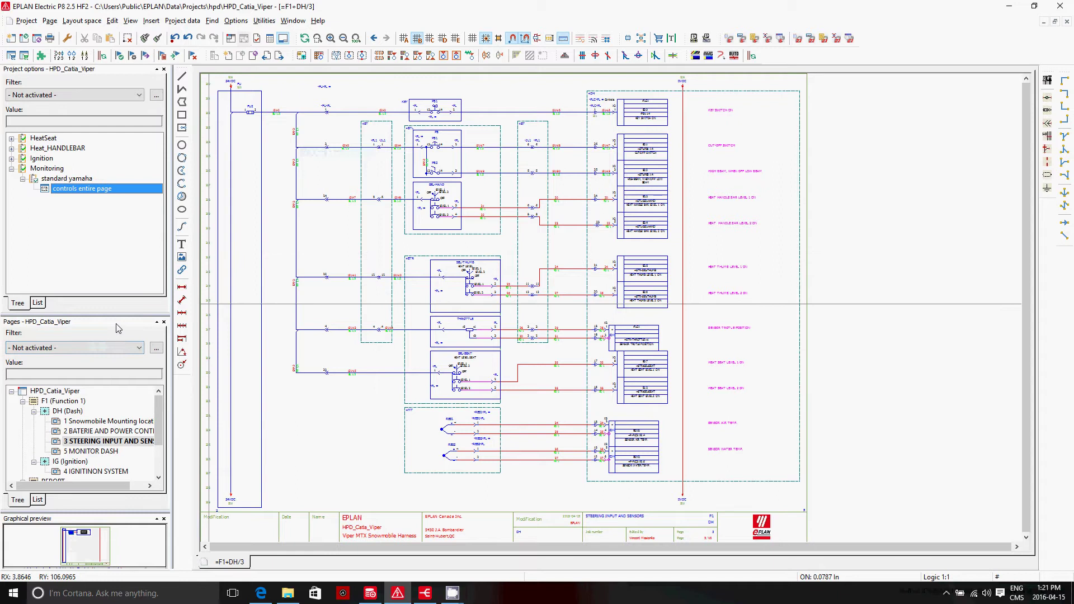
pyautogui.click(11, 138)
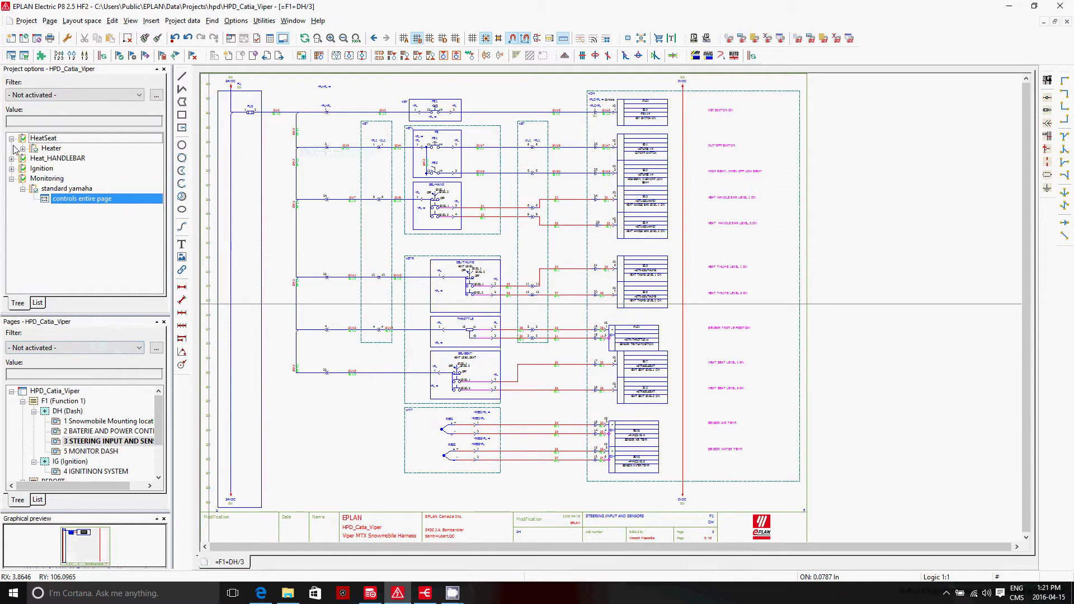
pyautogui.click(35, 148)
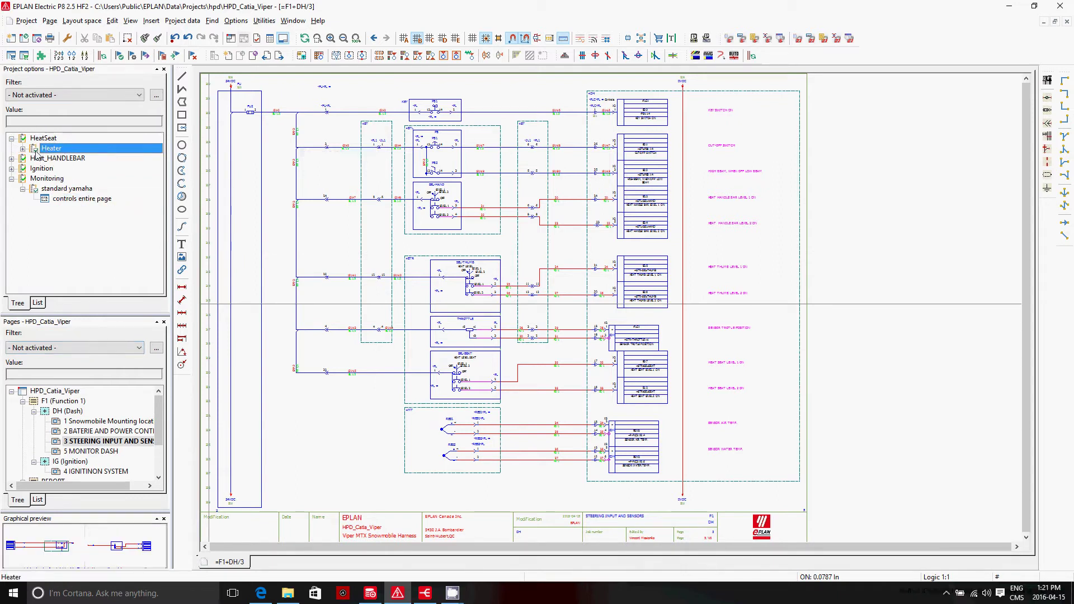
pyautogui.click(23, 149)
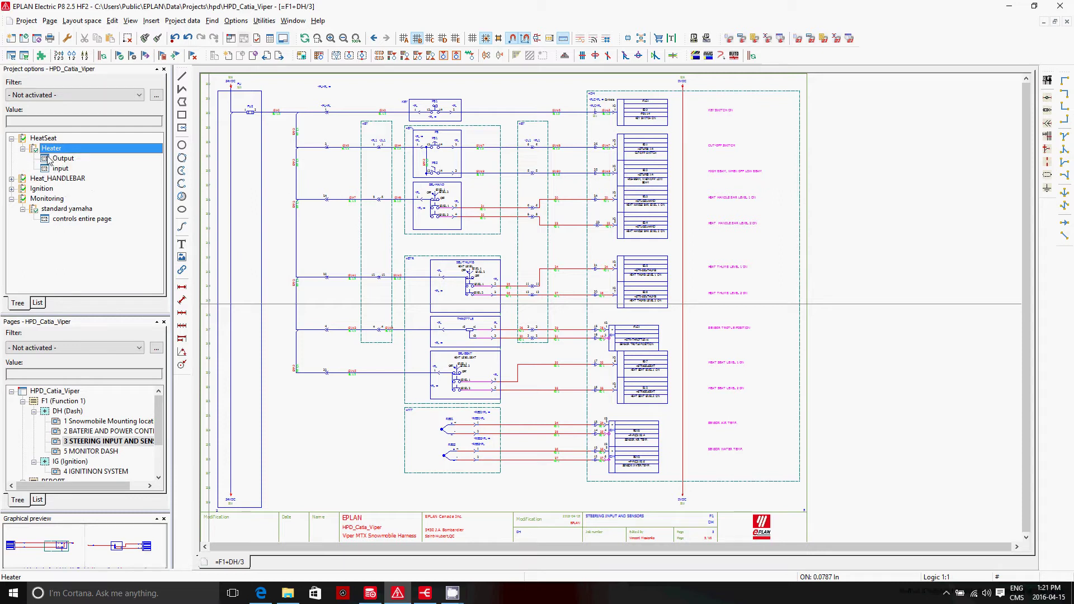
pyautogui.click(35, 150)
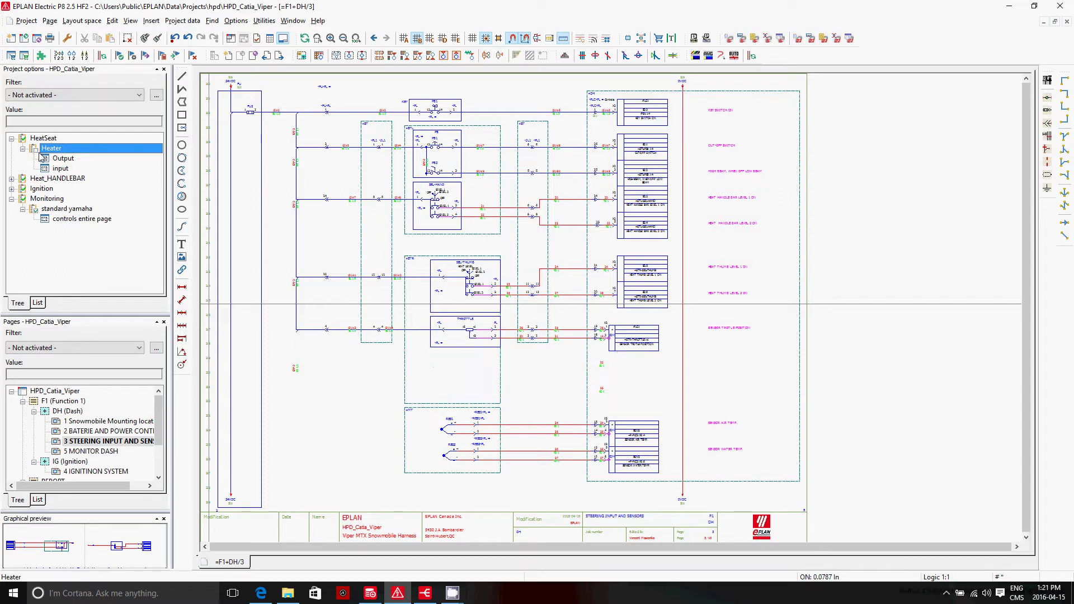
# Expand the Heat_HANDLEBAR section and deactivate its Heater option
pyautogui.click(11, 179)
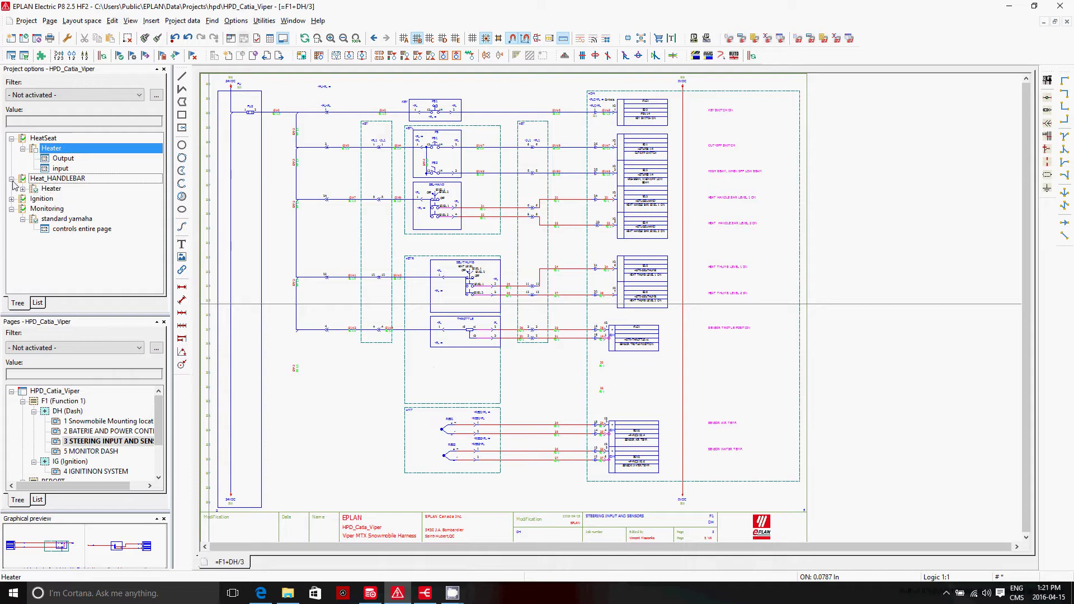
pyautogui.click(29, 190)
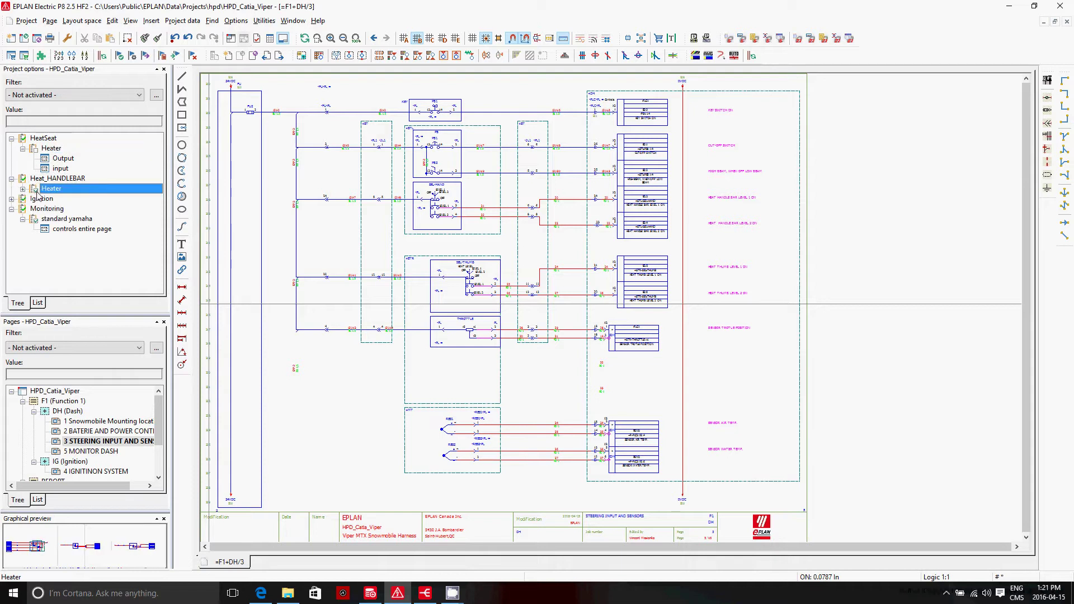
pyautogui.click(34, 190)
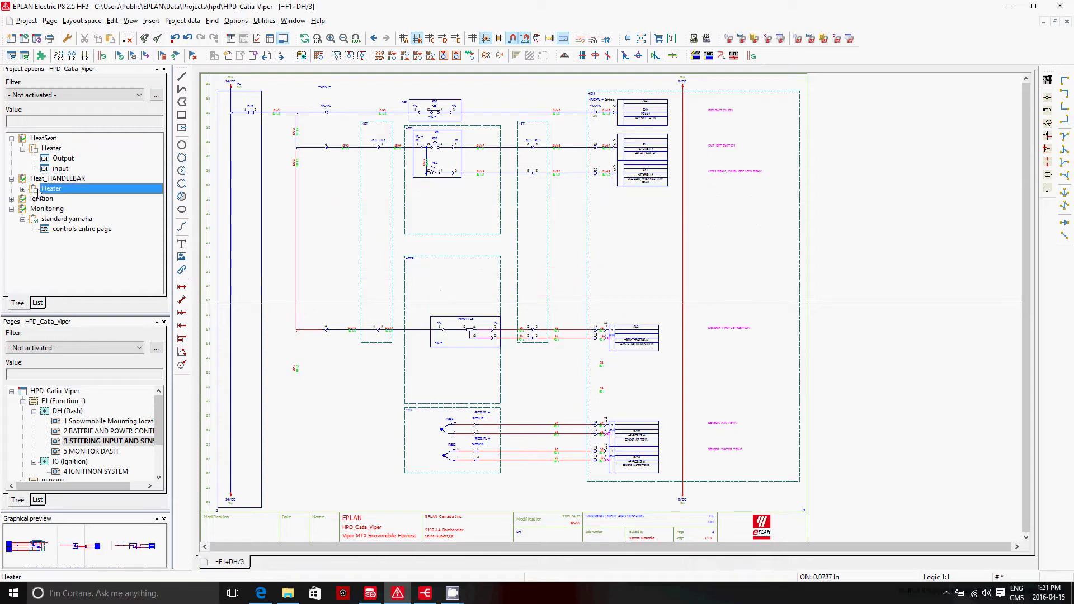
# Preview the Ignition option in the Ignition section and the standard yamaha option in the Monitoring section
pyautogui.click(11, 199)
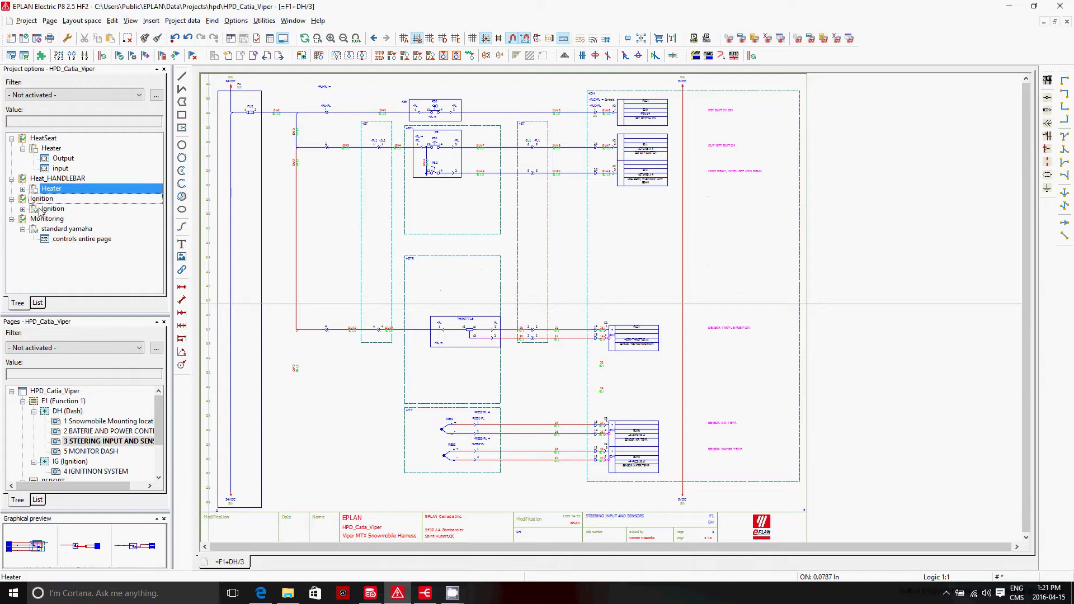
pyautogui.click(39, 209)
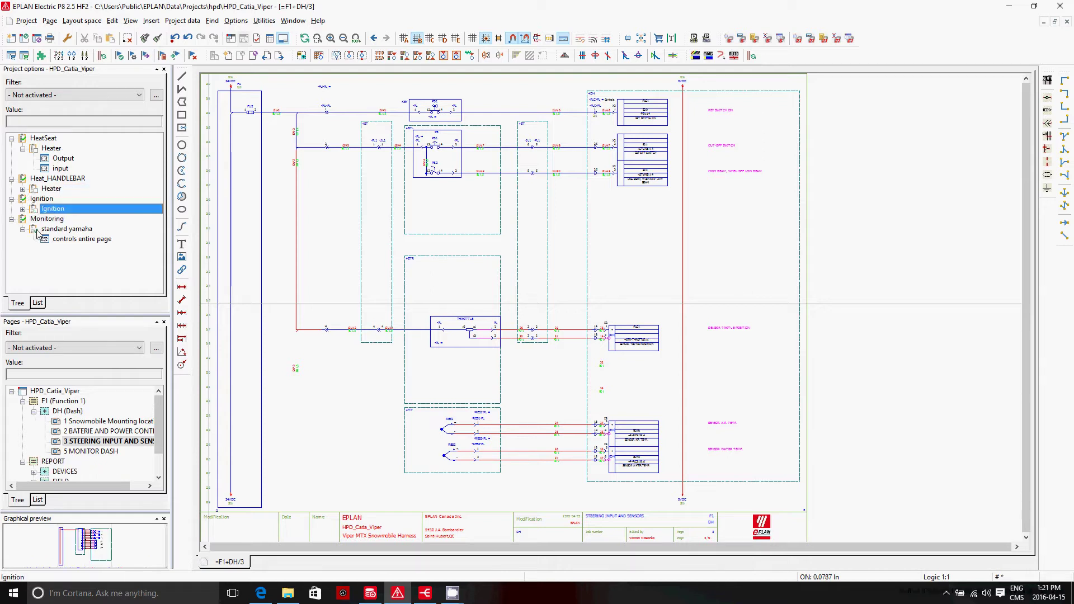
pyautogui.click(37, 230)
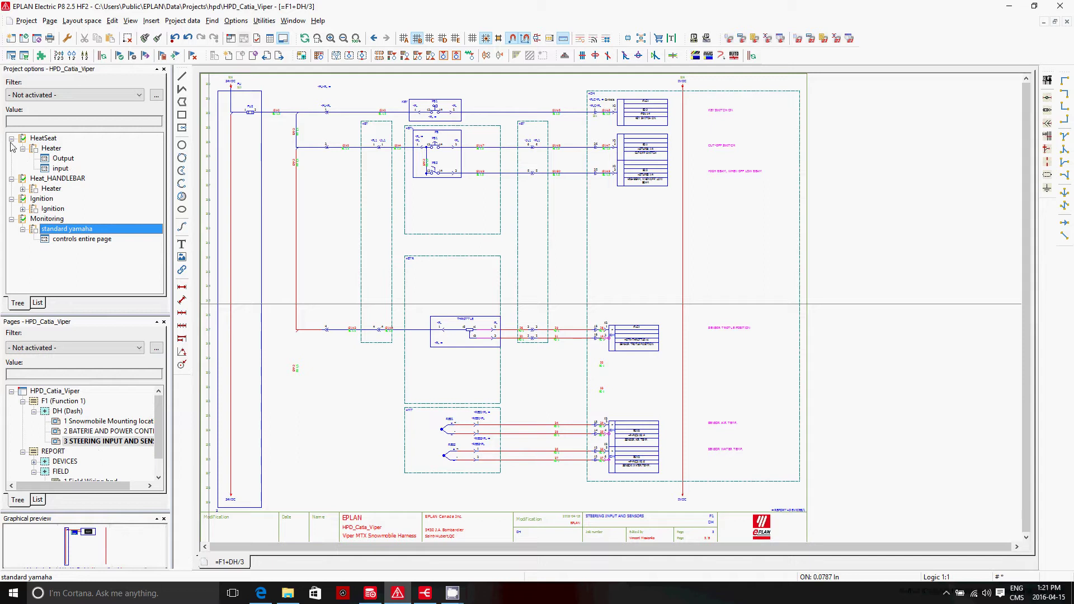
# Examine the pushbuttons PB1 and PB2 in structure box +STL and their wiring to the PLC inputs
pyautogui.scroll(2, 411, 228)
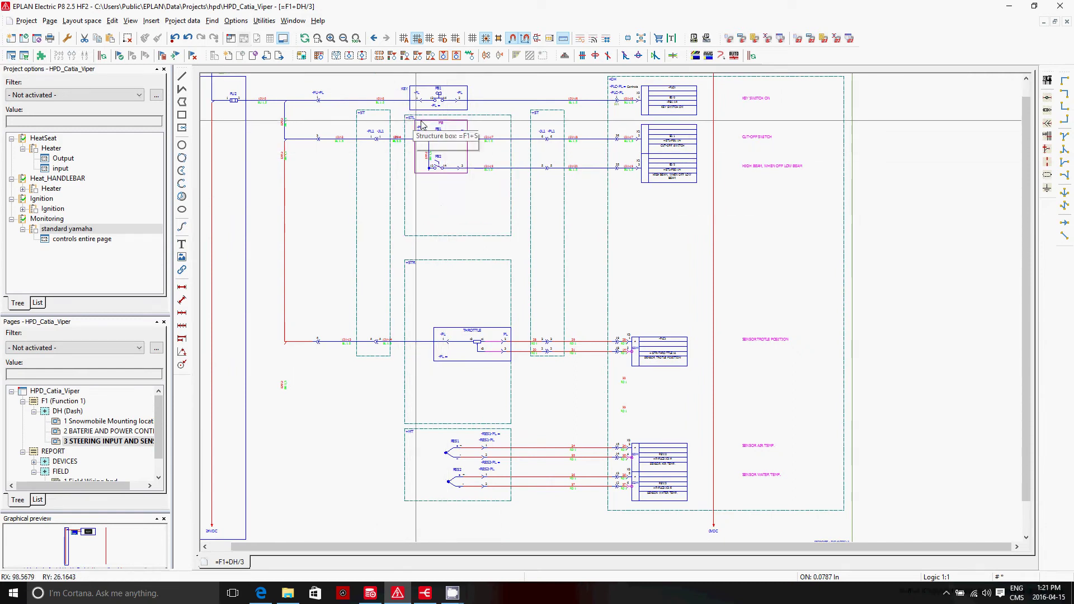
pyautogui.scroll(2, 439, 123)
pyautogui.scroll(1, 439, 126)
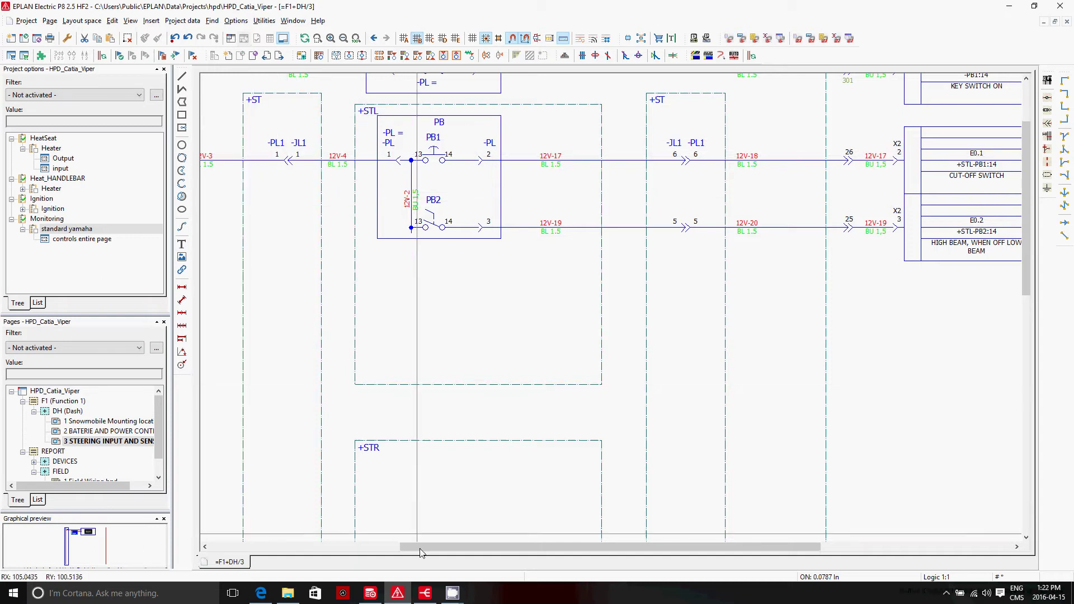
# Switch to EPLAN Harness proD Studio and display the snowmobile model in workspace EPLAN Snowmobile 2.0[1.0]
pyautogui.click(426, 594)
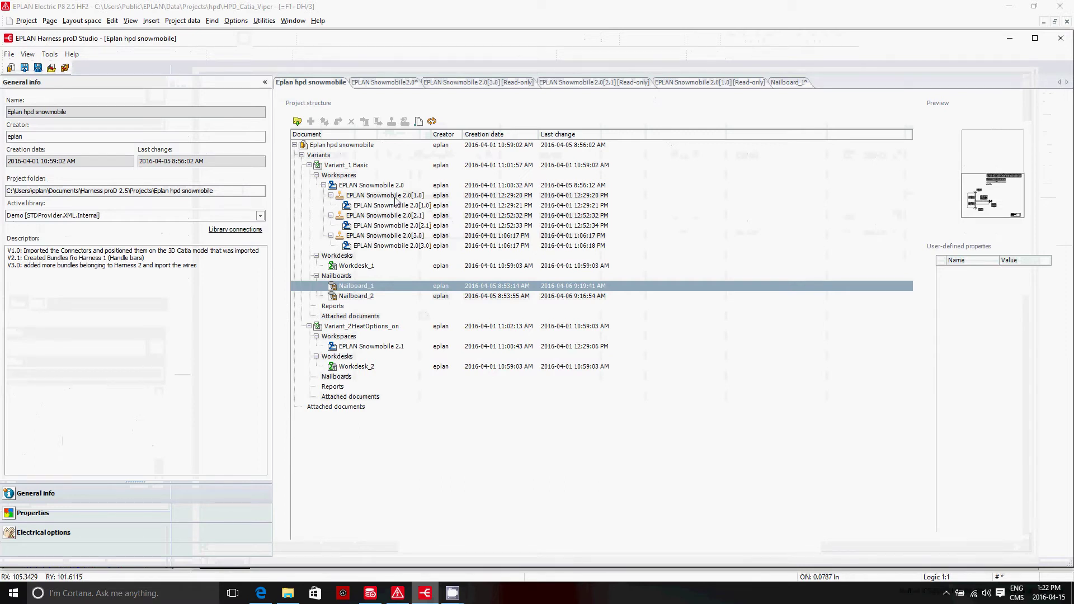
pyautogui.click(698, 84)
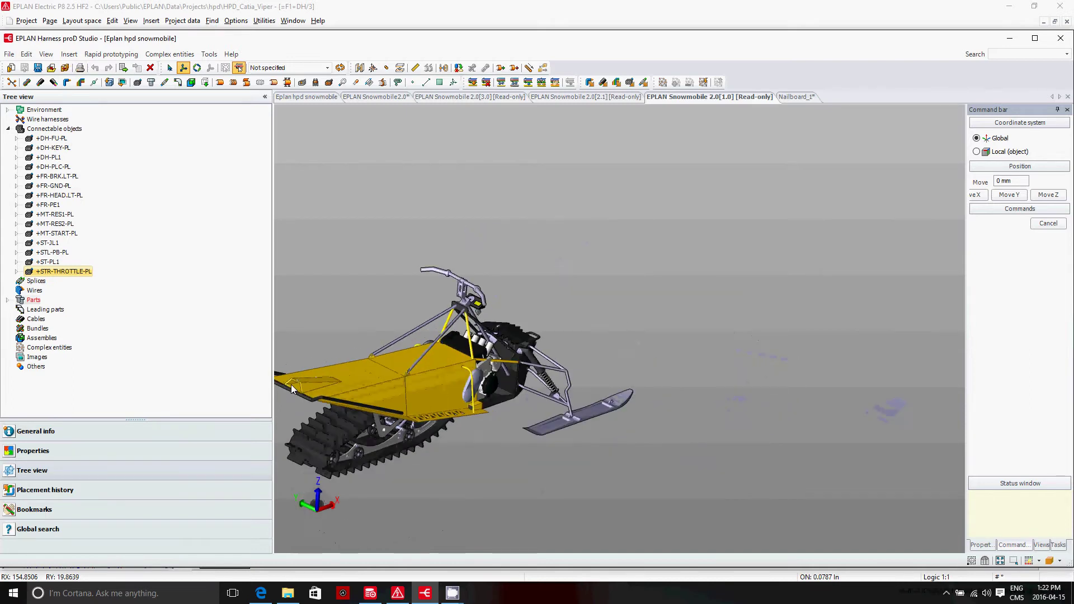
pyautogui.scroll(5, 292, 388)
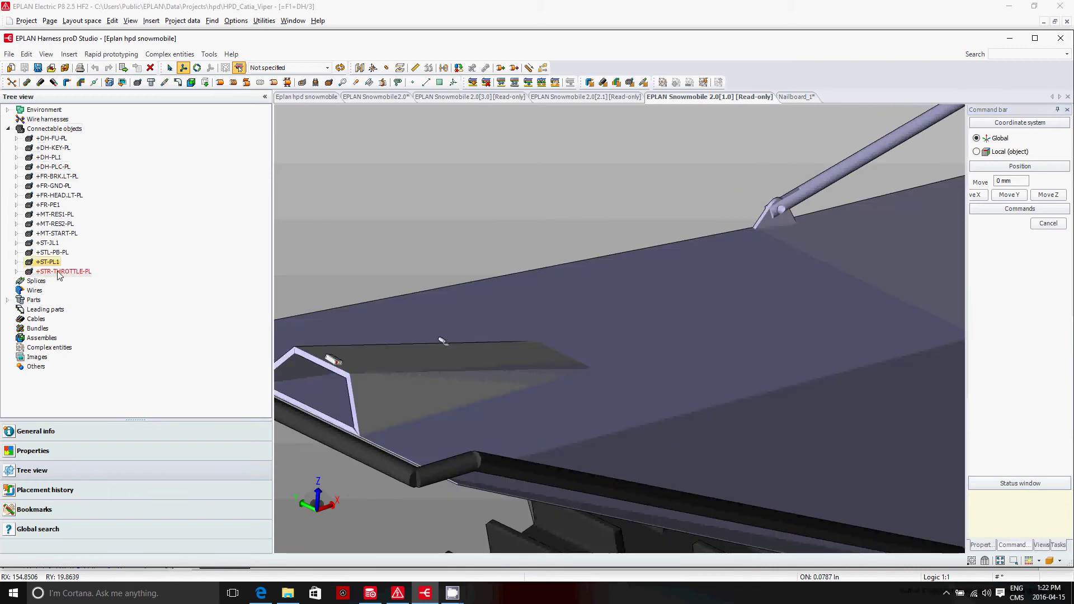
# Try moving connector +STL-PB-PL along the Y axis away from the handlebar collar, and undo the move
pyautogui.click(59, 253)
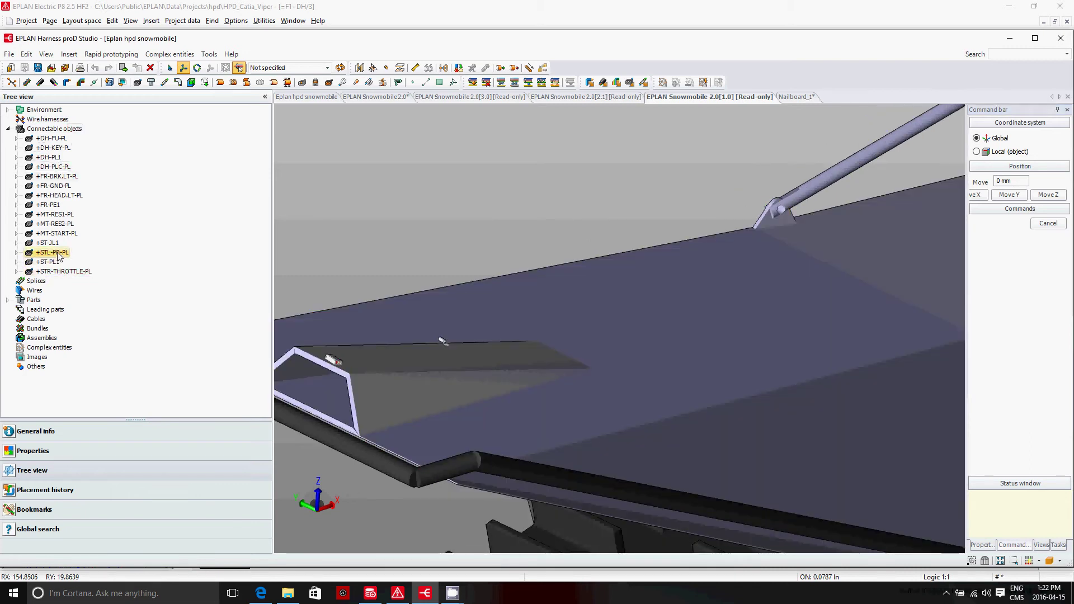
pyautogui.click(183, 68)
pyautogui.scroll(-5, 331, 342)
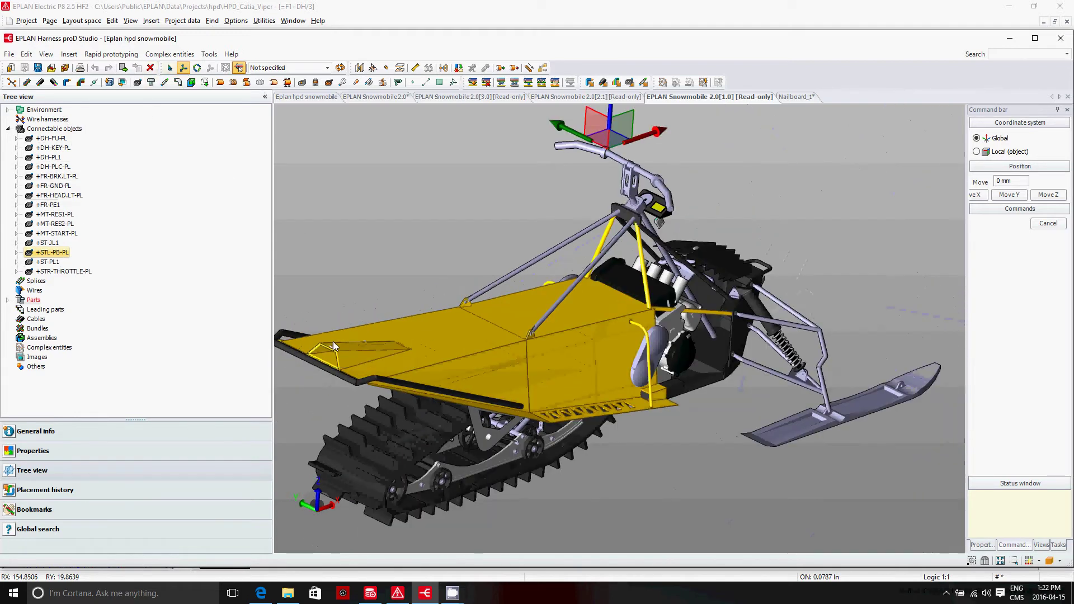
pyautogui.scroll(8, 612, 136)
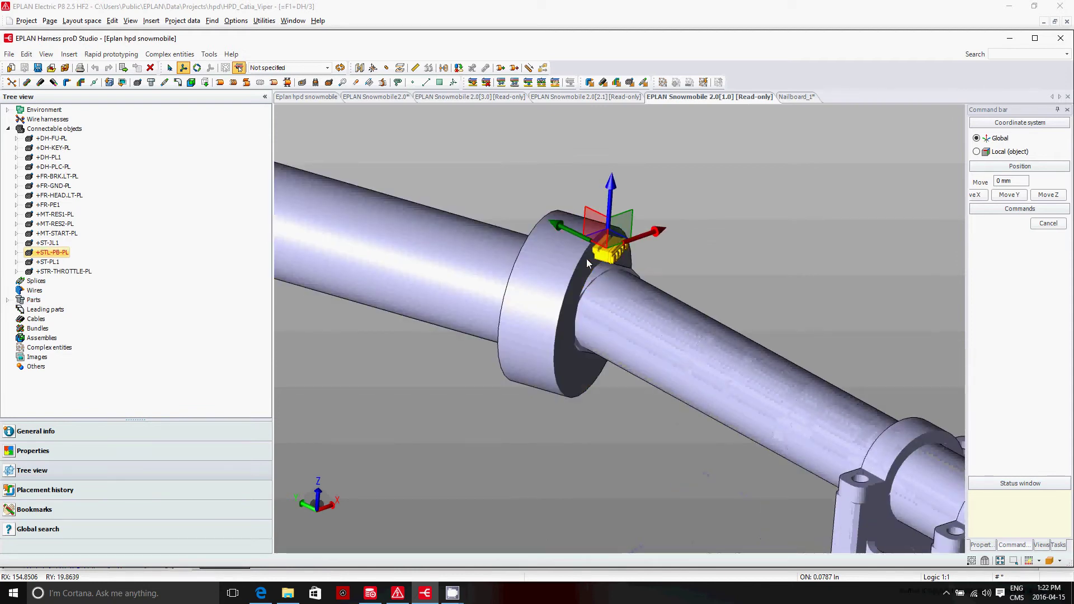
pyautogui.scroll(-5, 569, 290)
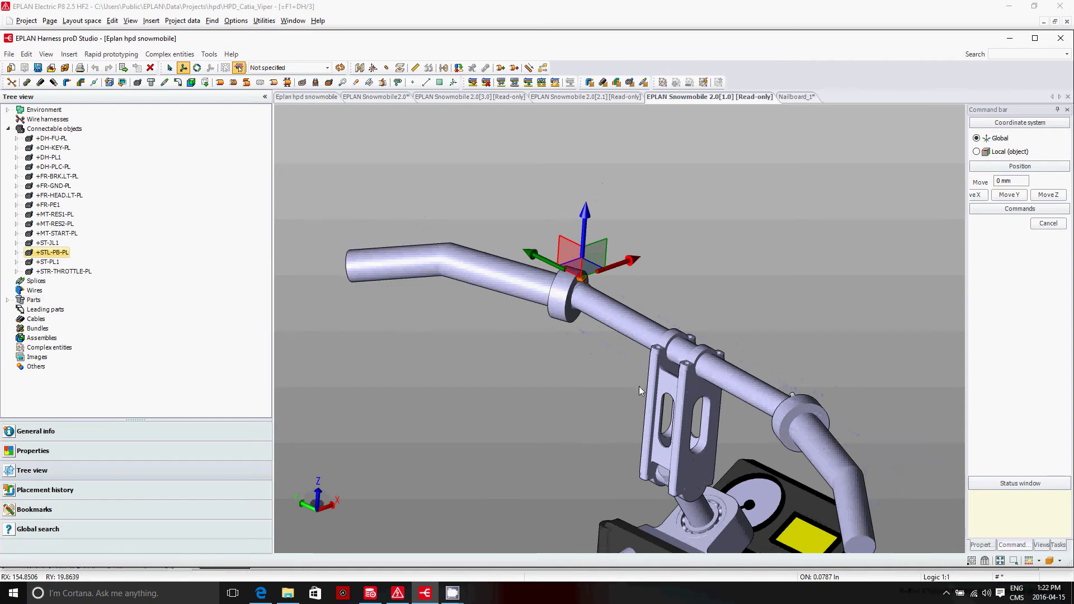
pyautogui.scroll(2, 593, 297)
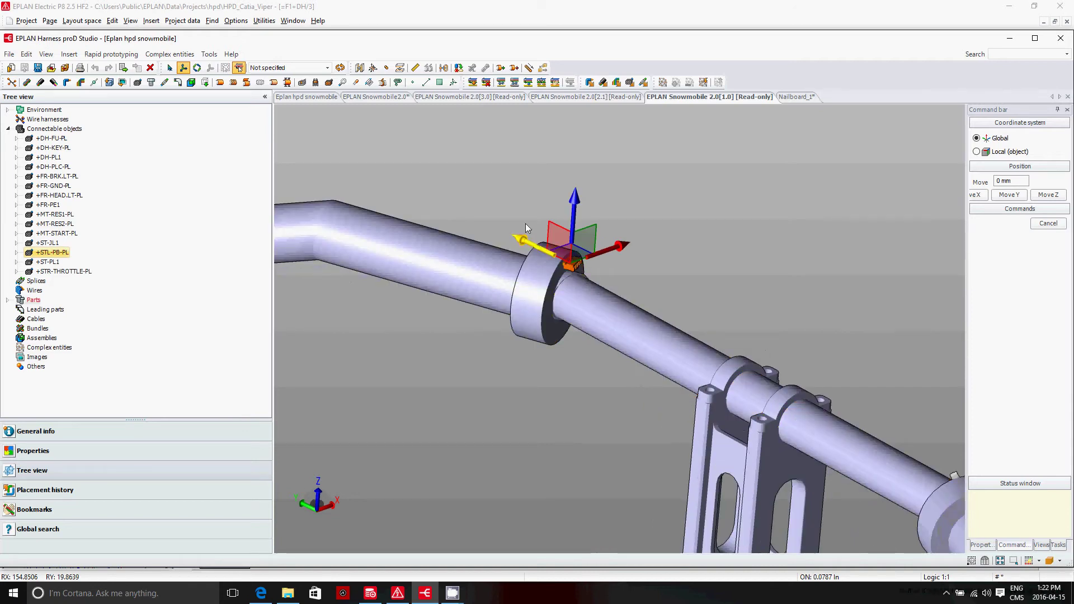
pyautogui.moveTo(538, 247); pyautogui.dragTo(644, 283)
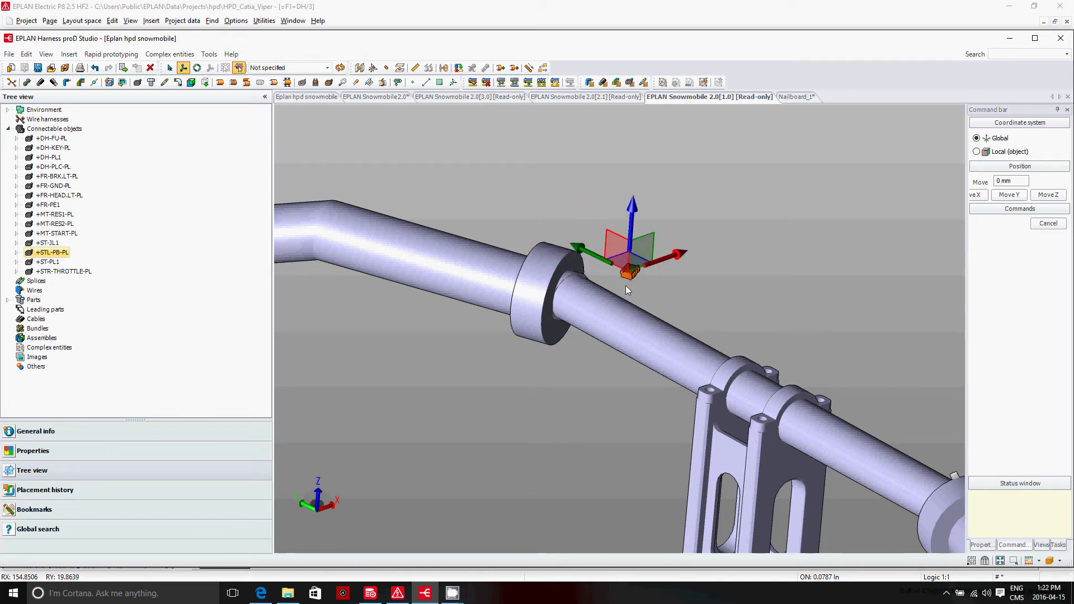
pyautogui.moveTo(667, 290)
pyautogui.mouseDown(button='middle')
pyautogui.moveTo(696, 300)
pyautogui.moveTo(690, 284)
pyautogui.moveTo(681, 290)
pyautogui.mouseUp(button='middle')
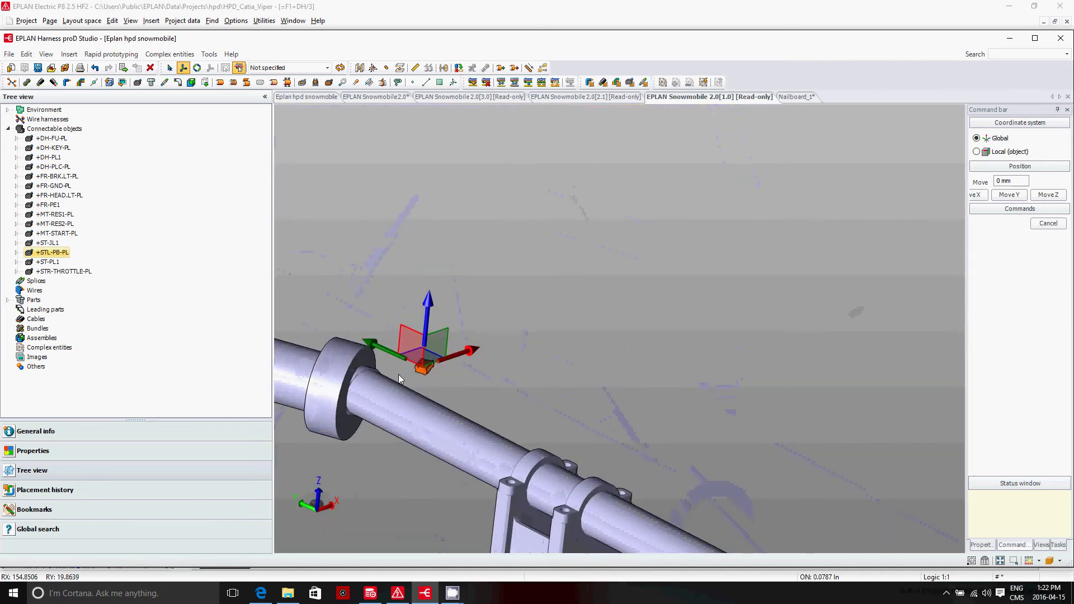
pyautogui.click(96, 68)
pyautogui.click(95, 69)
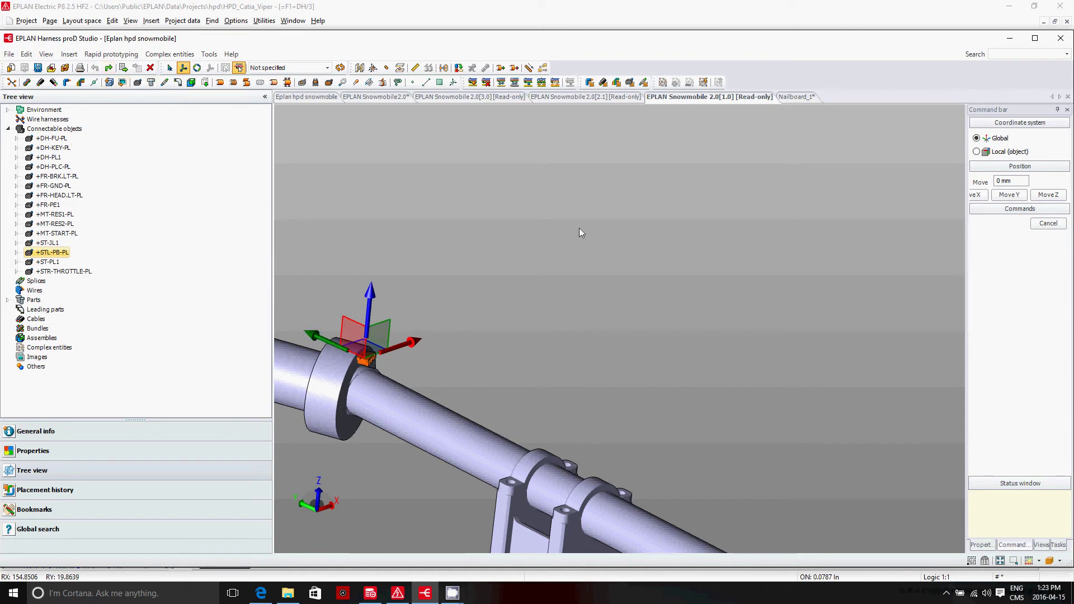
# Examine the handlebar bundles routed down to the dash connector in workspace EPLAN Snowmobile 2.0[2.1]
pyautogui.click(618, 98)
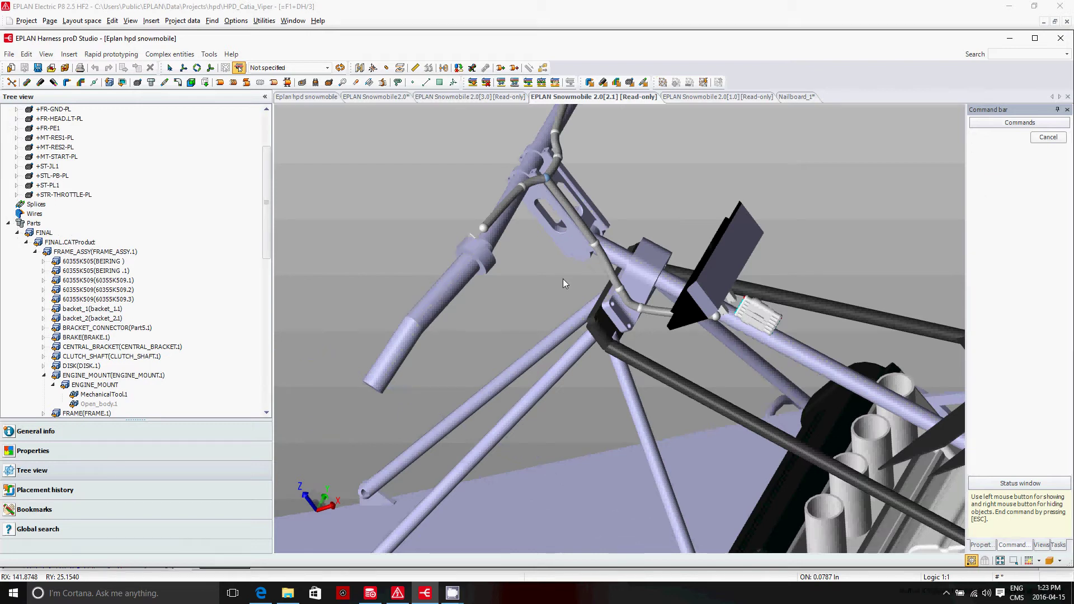
pyautogui.scroll(3, 531, 263)
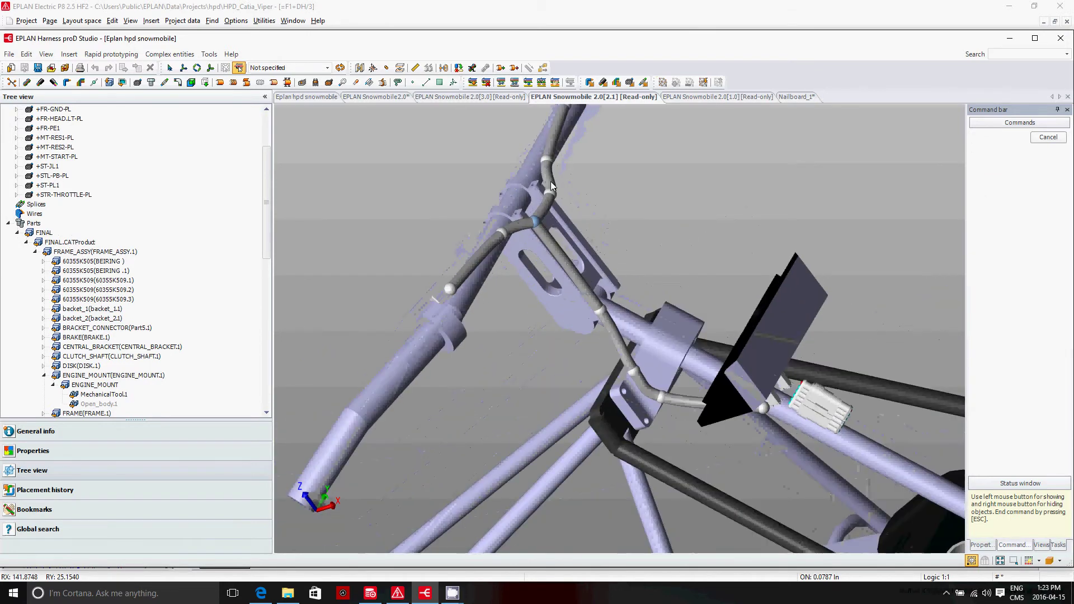
pyautogui.scroll(-2, 553, 168)
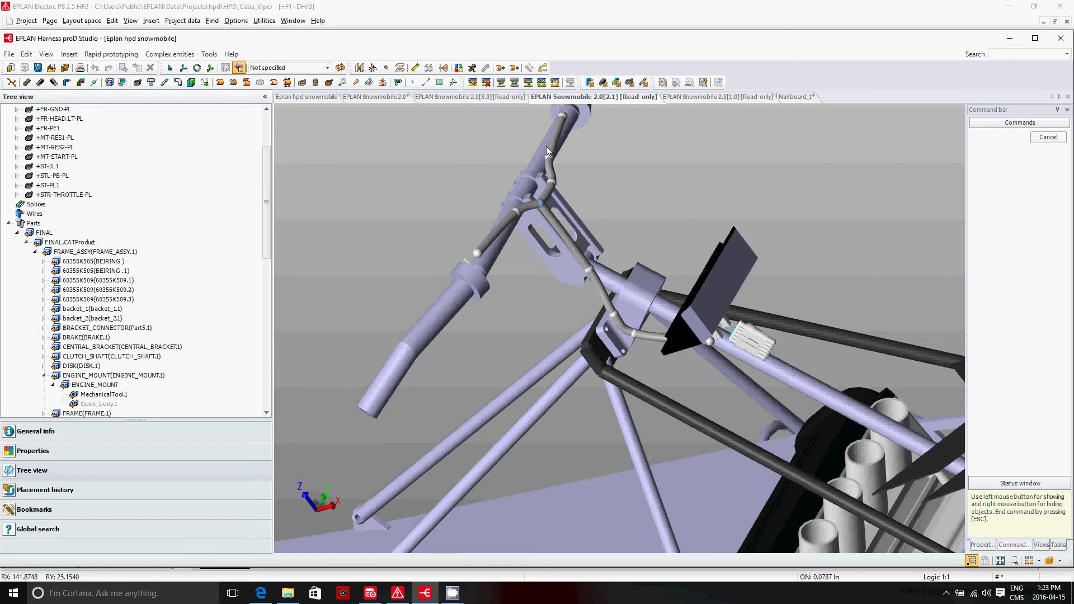
# In workspace EPLAN Snowmobile 2.0[3.0], examine the rear brake light connector's wiring and select the frame's TUBE part and wire 3
pyautogui.click(498, 99)
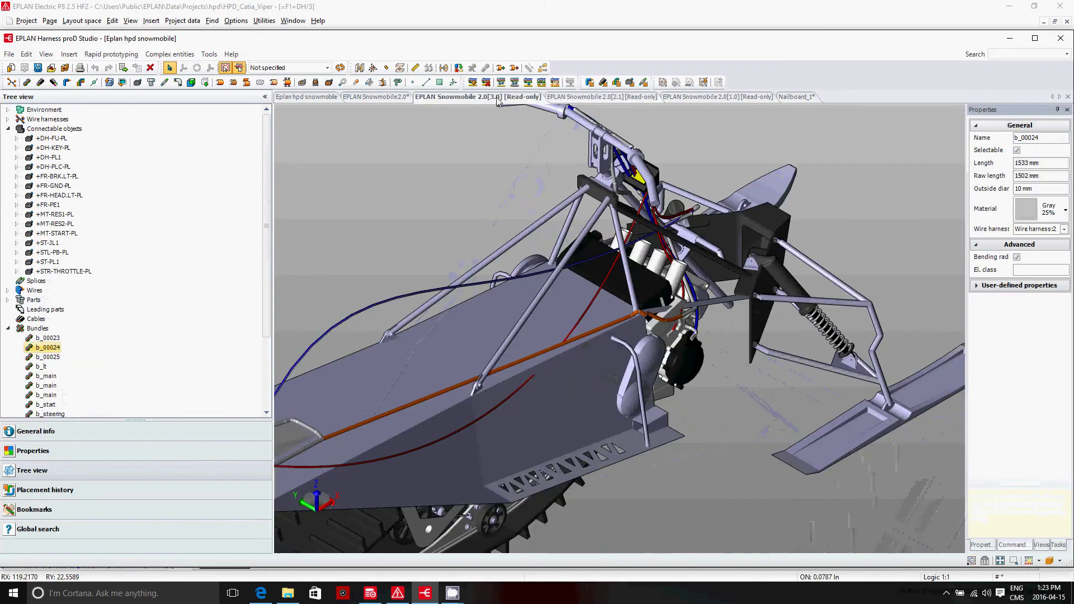
pyautogui.scroll(-4, 666, 263)
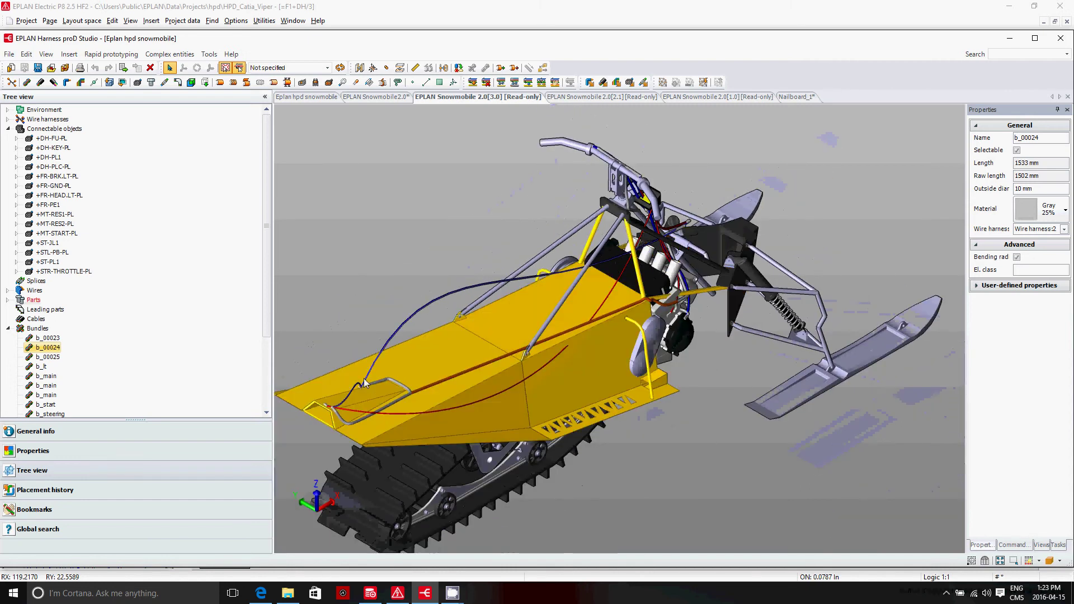
pyautogui.scroll(5, 341, 418)
pyautogui.click(363, 393)
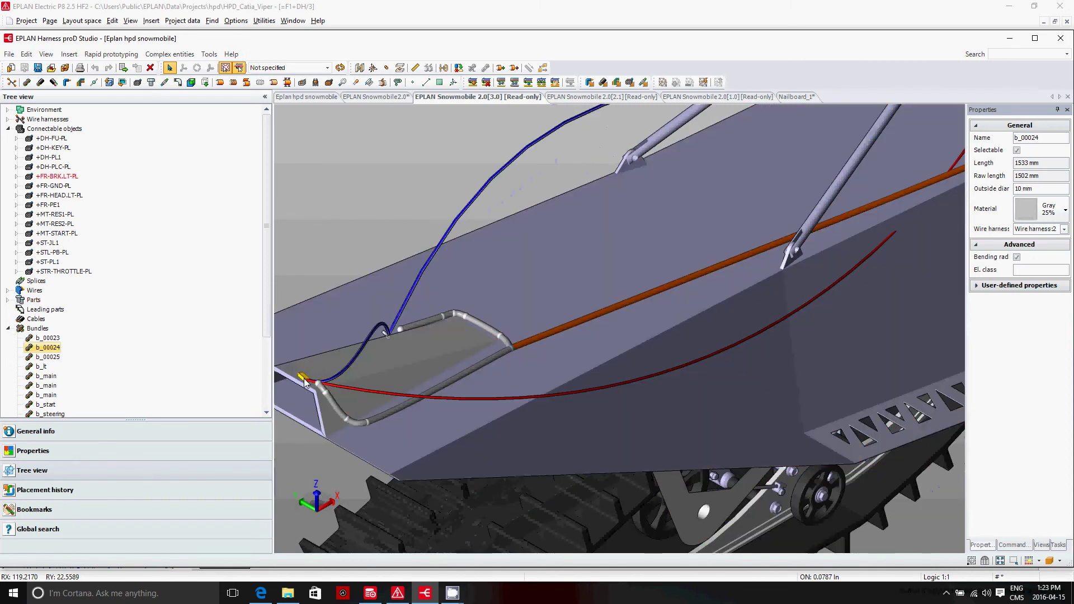
pyautogui.click(364, 389)
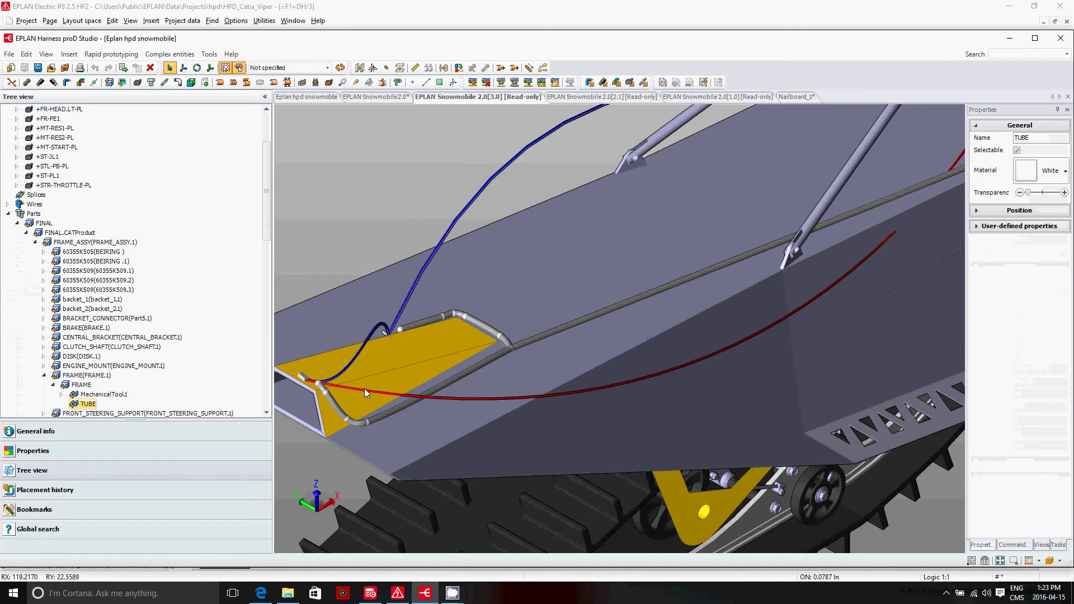
pyautogui.scroll(-5, 455, 424)
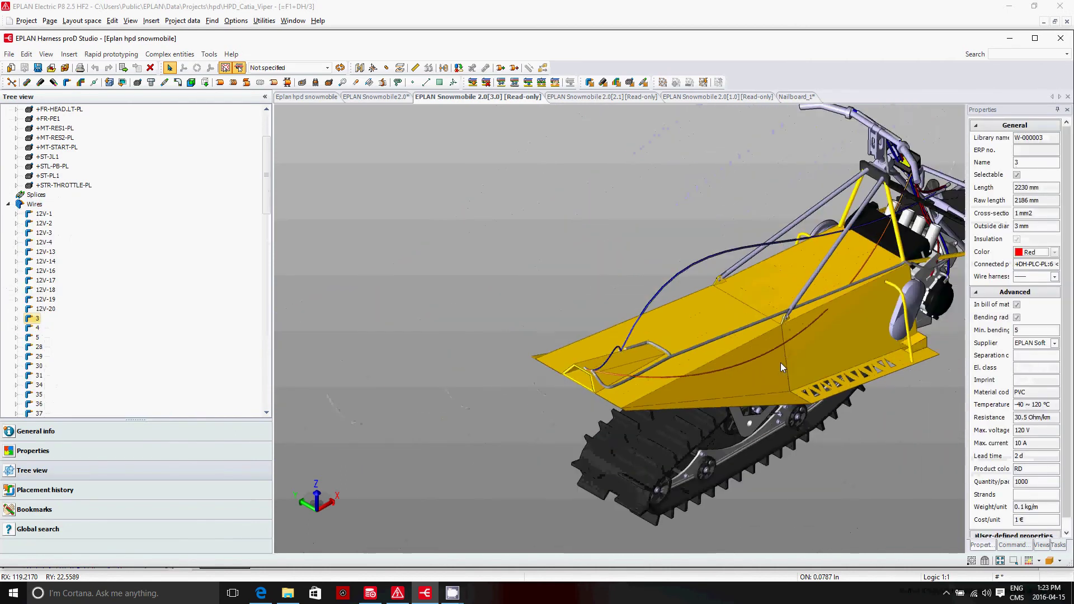
# Display workspace EPLAN Snowmobile 2.0 and select the handlebar harness bundles b_str and b_steering to inspect their properties
pyautogui.scroll(-3, 840, 276)
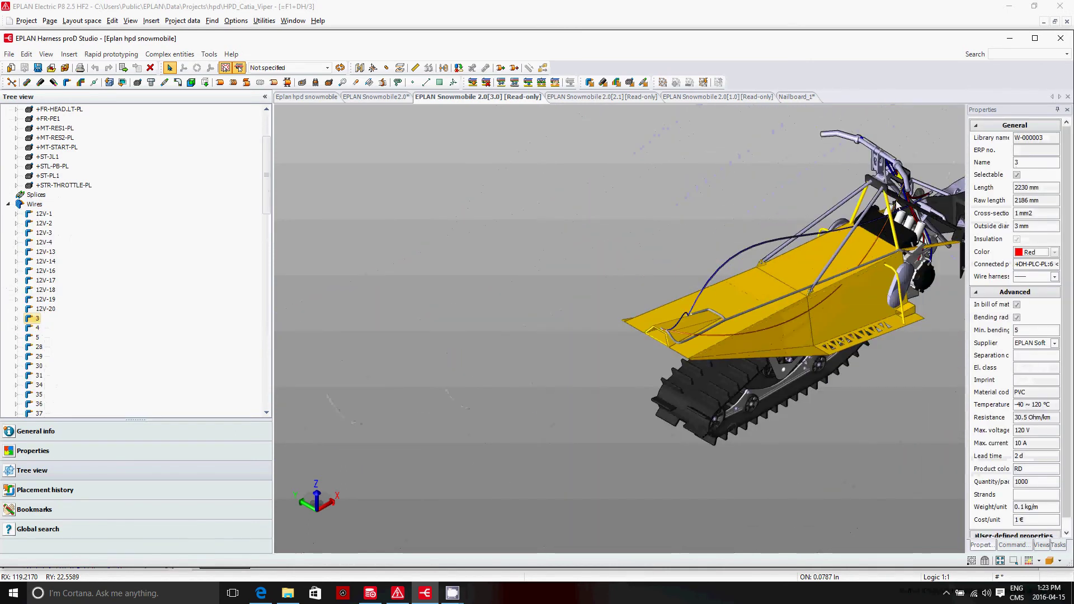
pyautogui.scroll(4, 909, 185)
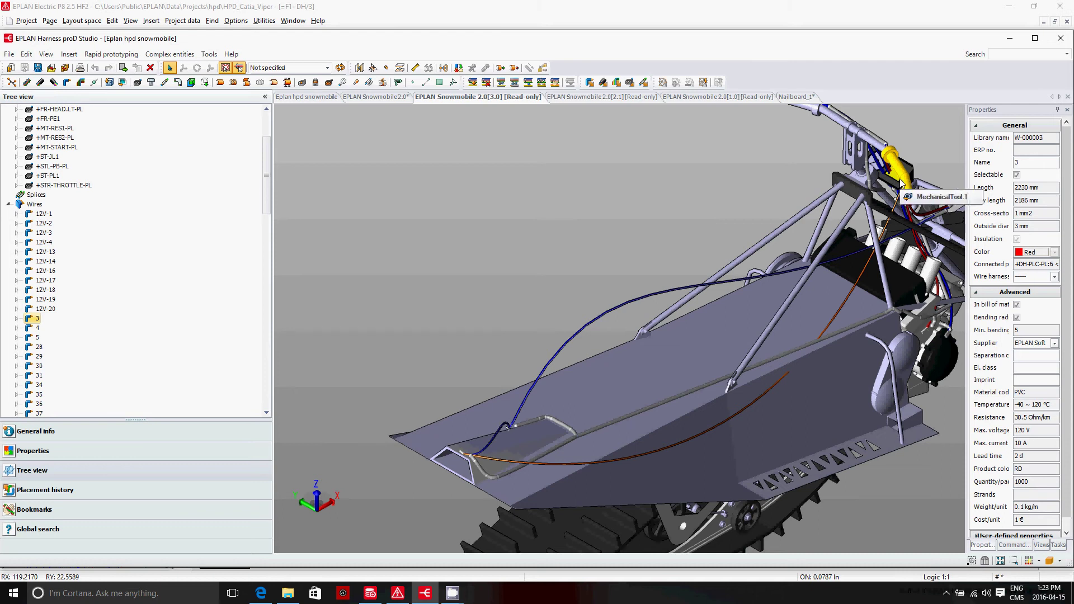
pyautogui.click(371, 98)
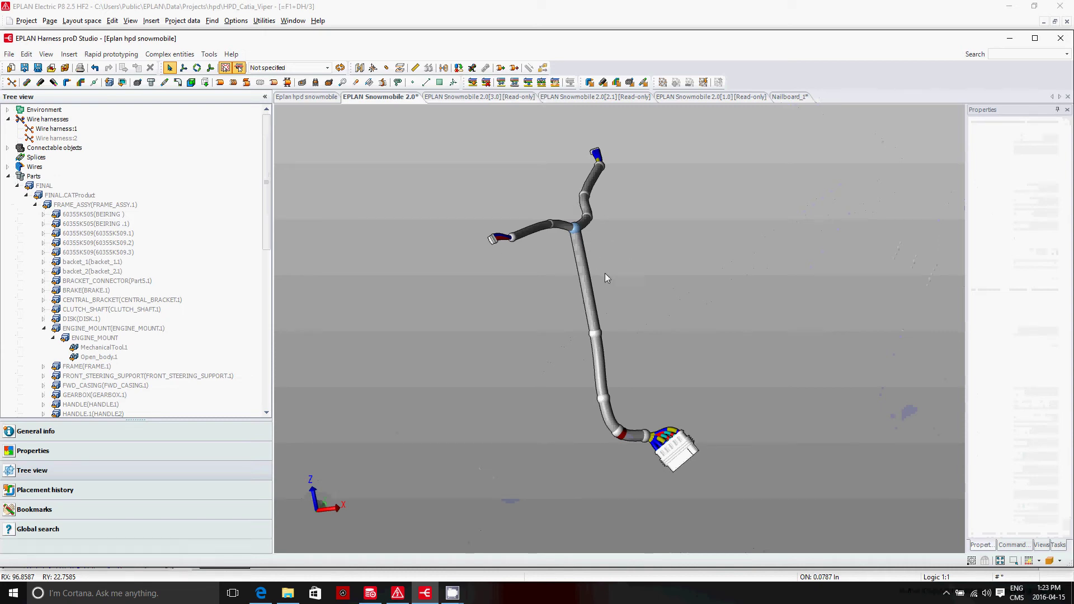
pyautogui.click(533, 234)
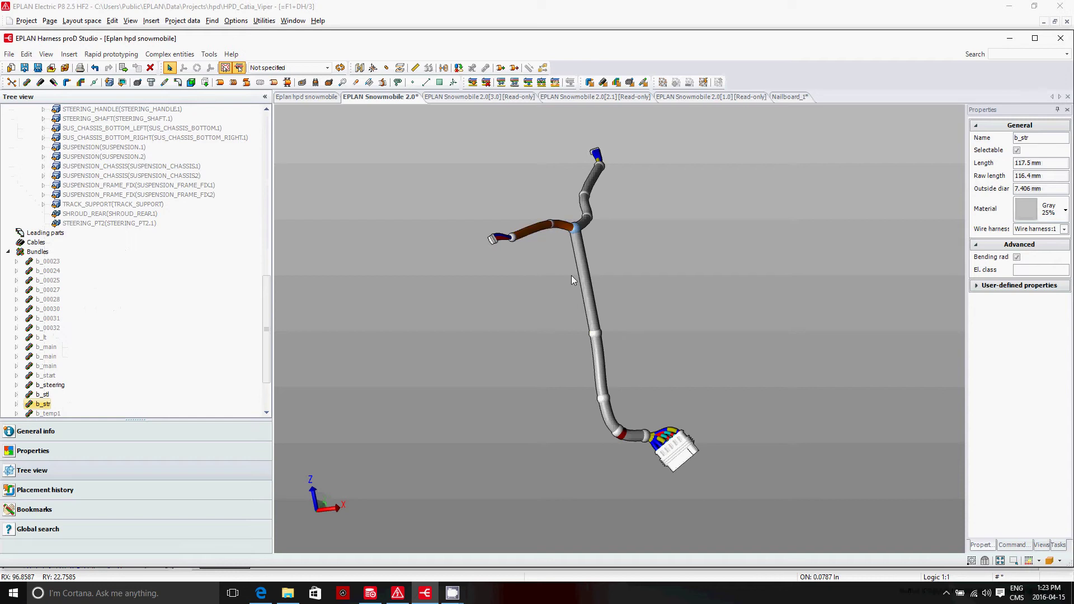
pyautogui.click(586, 281)
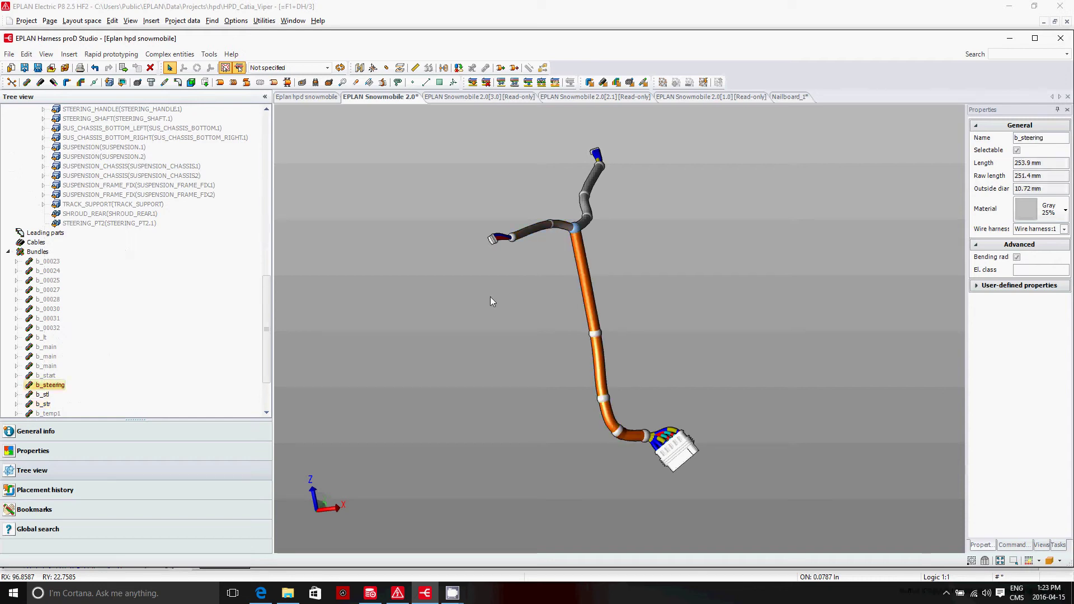
# Show Wire harness:2 alongside the handlebar harness in the 3D workspace
pyautogui.moveTo(268, 326); pyautogui.dragTo(289, 141)
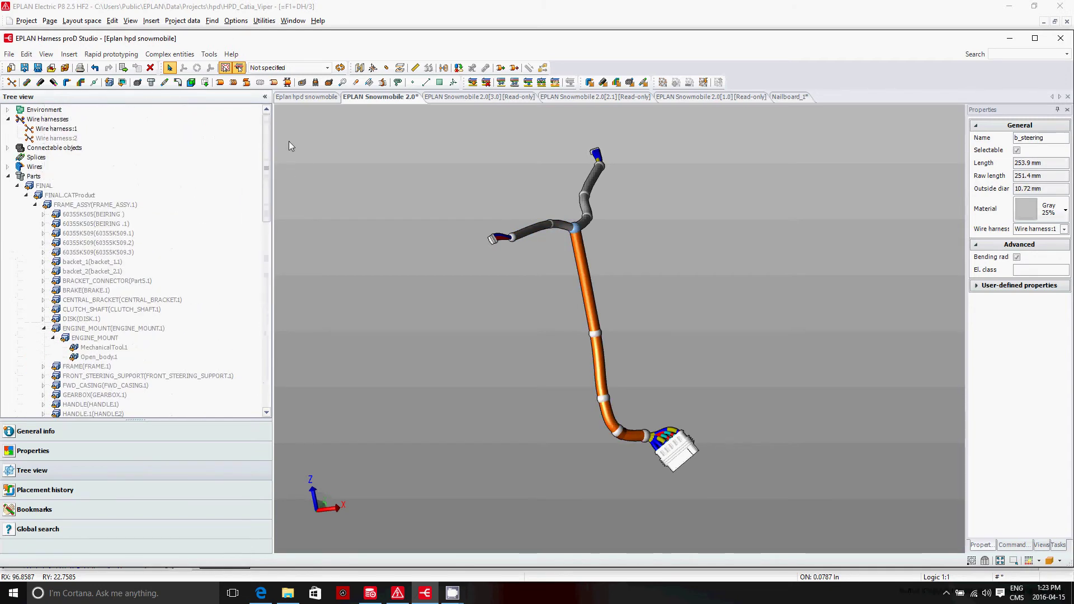
pyautogui.click(45, 138)
pyautogui.rightClick(47, 140)
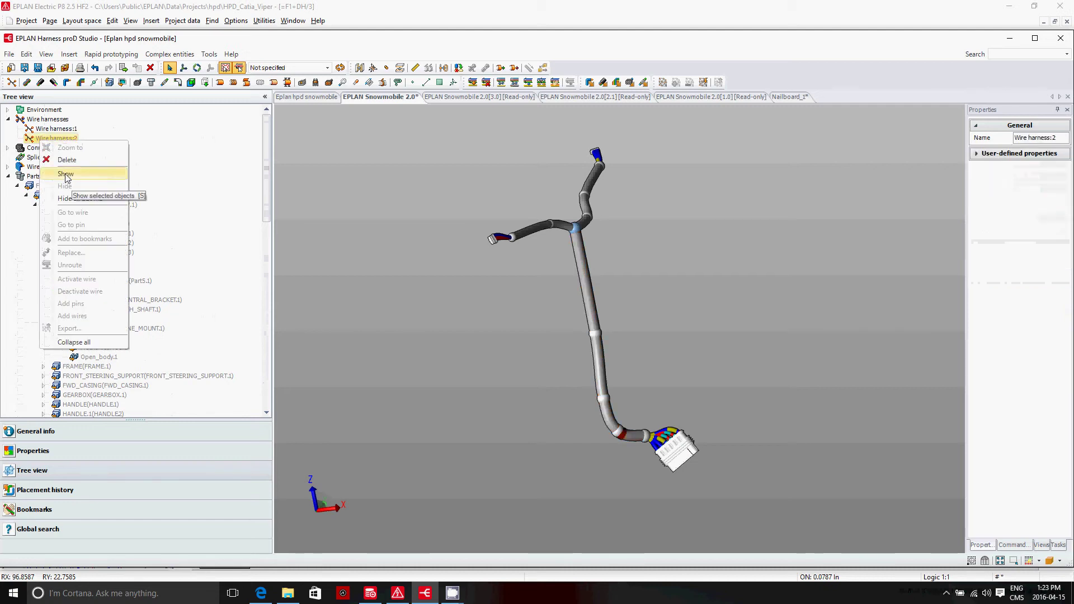
pyautogui.click(71, 179)
pyautogui.scroll(-5, 585, 131)
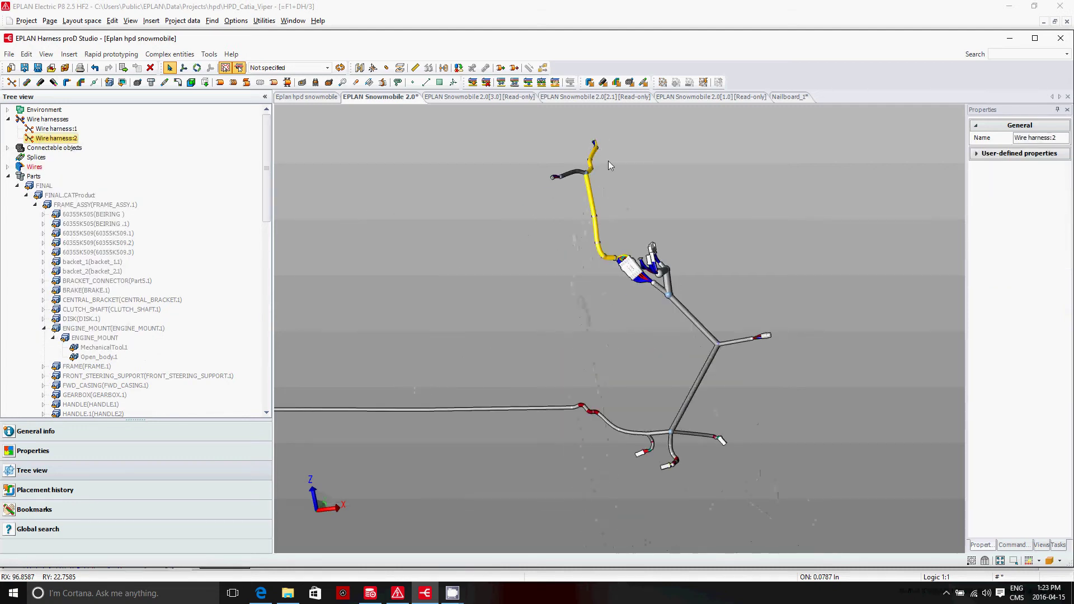
pyautogui.scroll(-3, 817, 270)
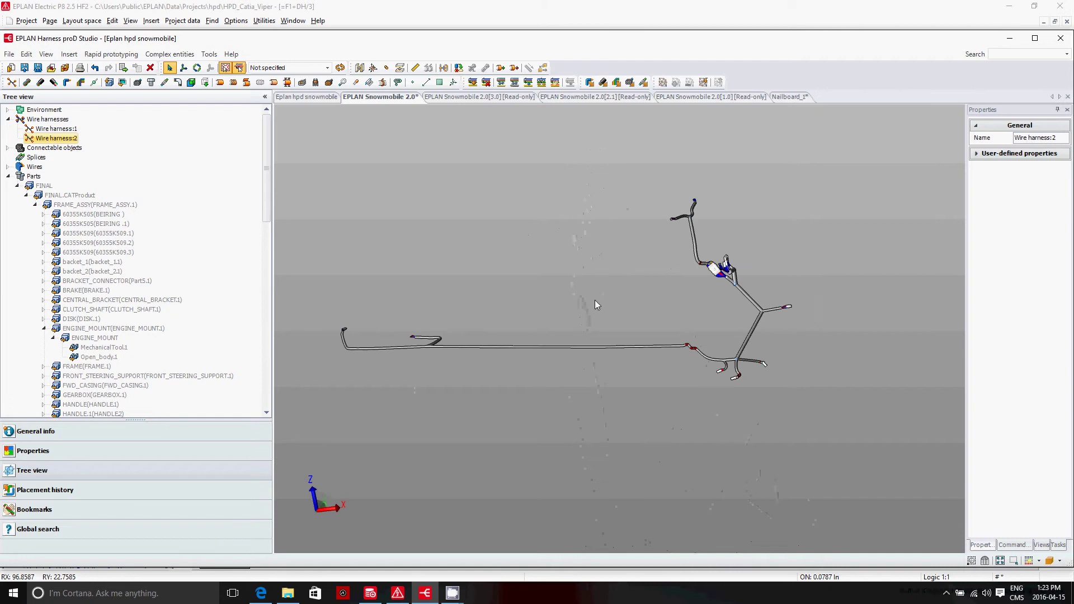
# Show the FRAME_ASSY(FRAME_ASSY.1) assembly around the two harnesses
pyautogui.click(77, 205)
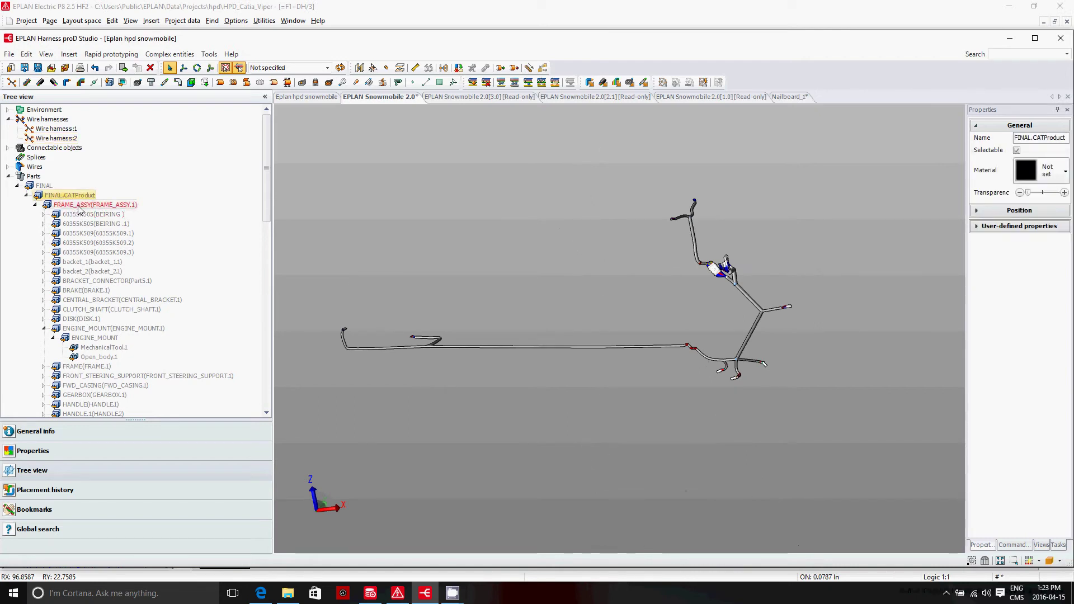
pyautogui.rightClick(77, 206)
pyautogui.click(97, 238)
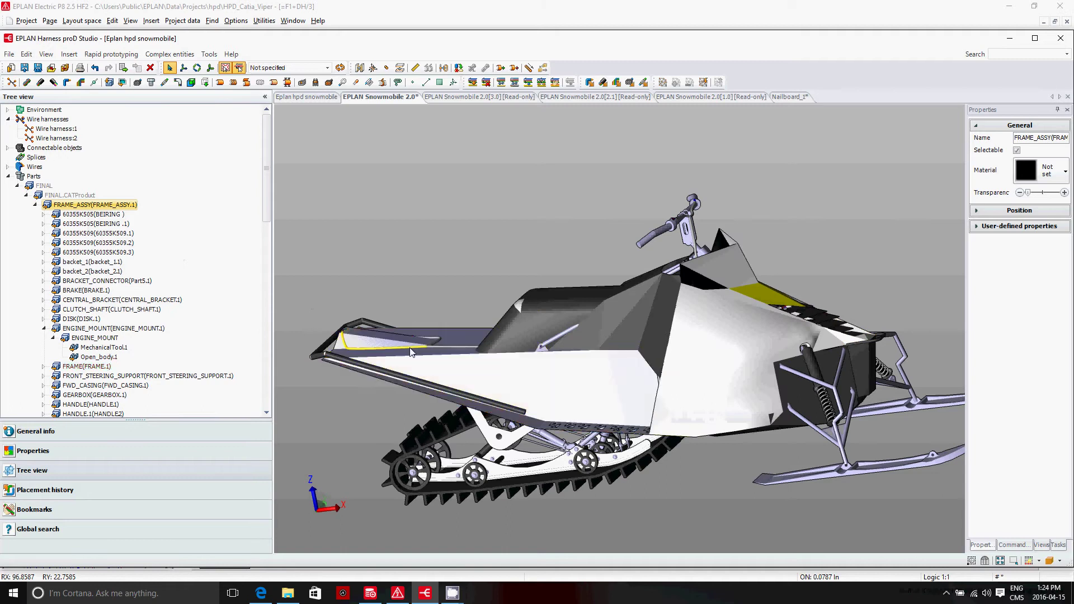
# Widen the rear connector bundle's bend by moving its upper control point rearward and its lower one forward along the X axis
pyautogui.moveTo(414, 365)
pyautogui.mouseDown(button='middle')
pyautogui.moveTo(411, 382)
pyautogui.moveTo(368, 413)
pyautogui.moveTo(438, 380)
pyautogui.moveTo(433, 364)
pyautogui.mouseUp(button='middle')
pyautogui.scroll(10, 341, 337)
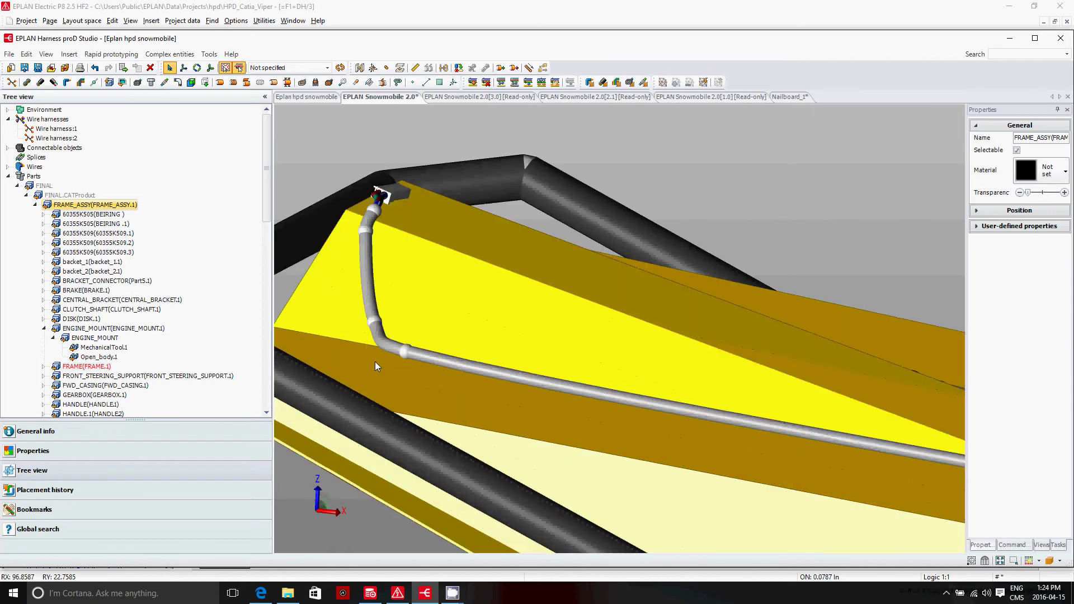
pyautogui.click(183, 68)
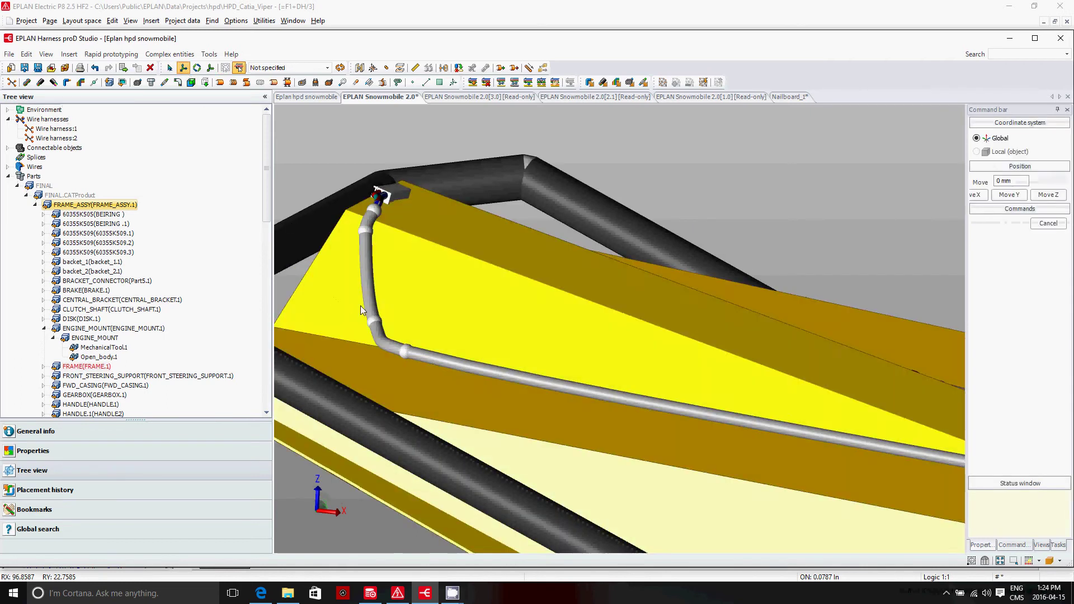
pyautogui.click(374, 324)
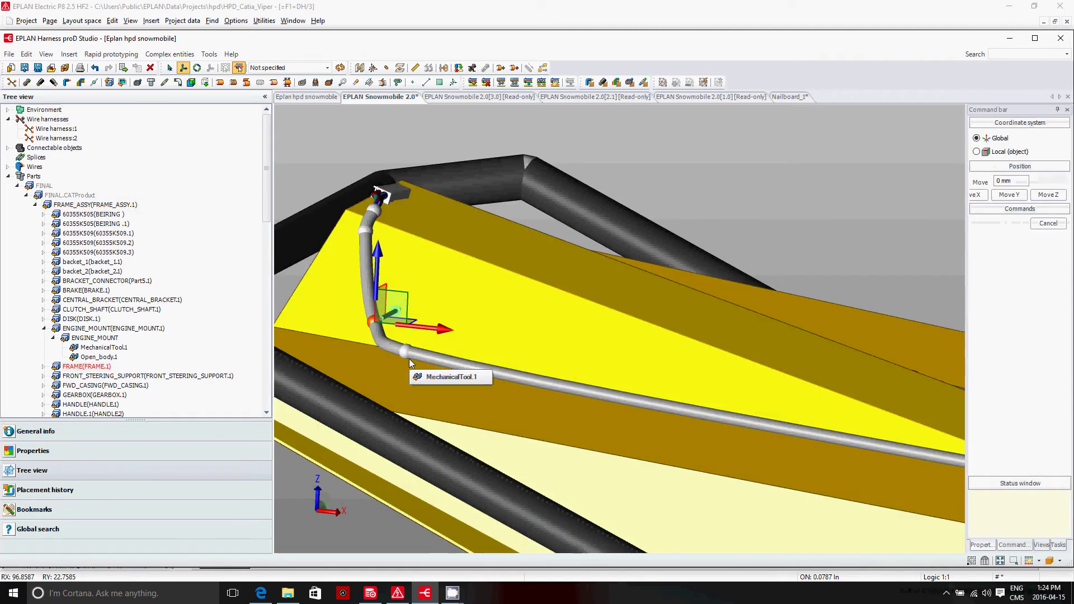
pyautogui.moveTo(411, 325); pyautogui.dragTo(387, 329)
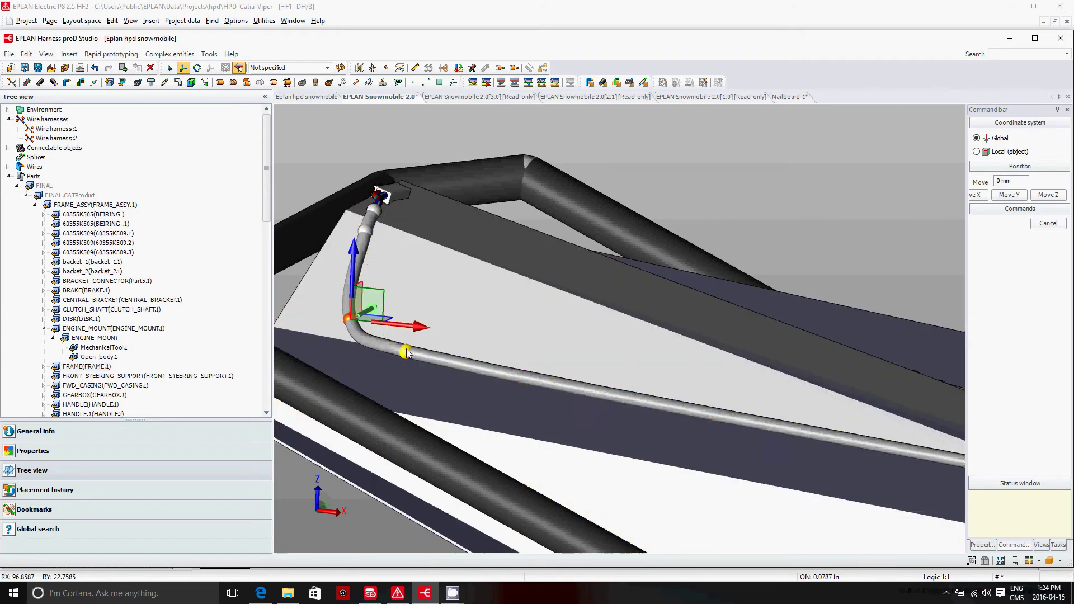
pyautogui.click(404, 351)
pyautogui.moveTo(476, 359); pyautogui.dragTo(507, 364)
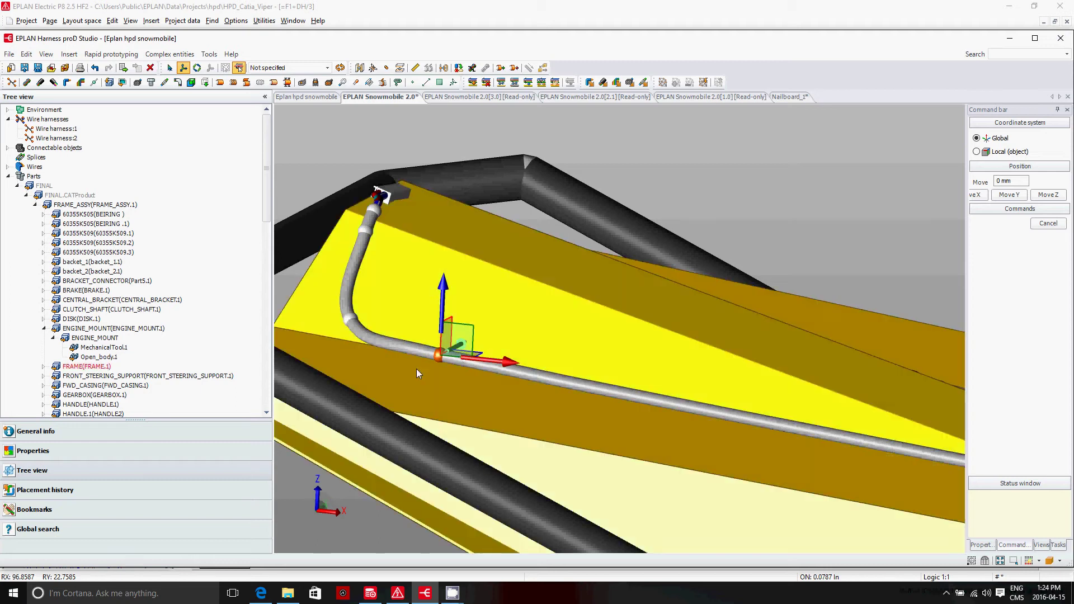
# Hide the Open_body.1 part covering the engine area of the snowmobile
pyautogui.scroll(-2, 470, 352)
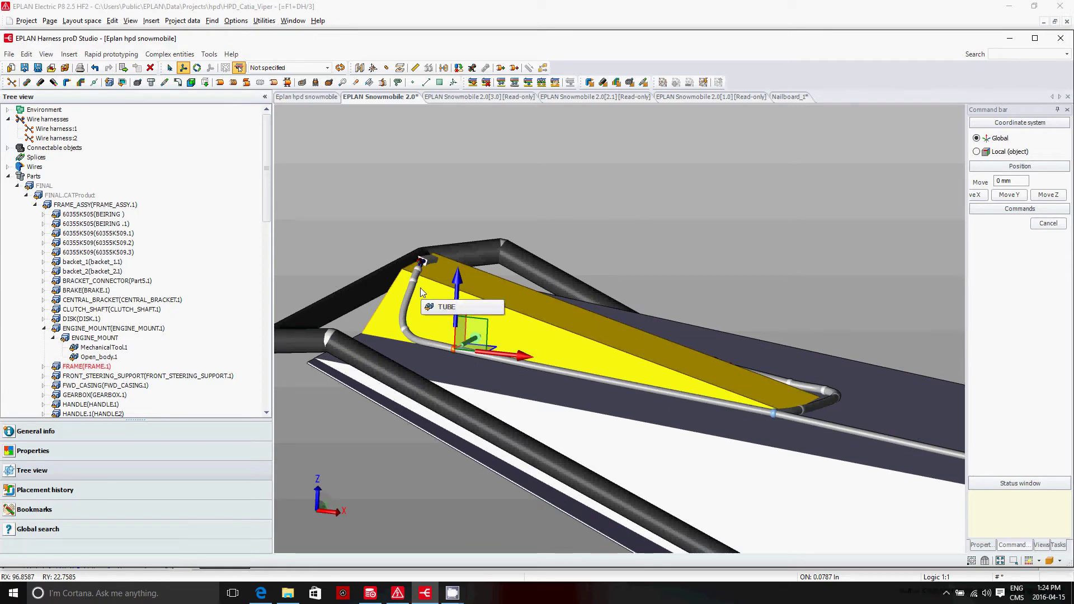
pyautogui.moveTo(428, 290); pyautogui.dragTo(715, 283, button='middle')
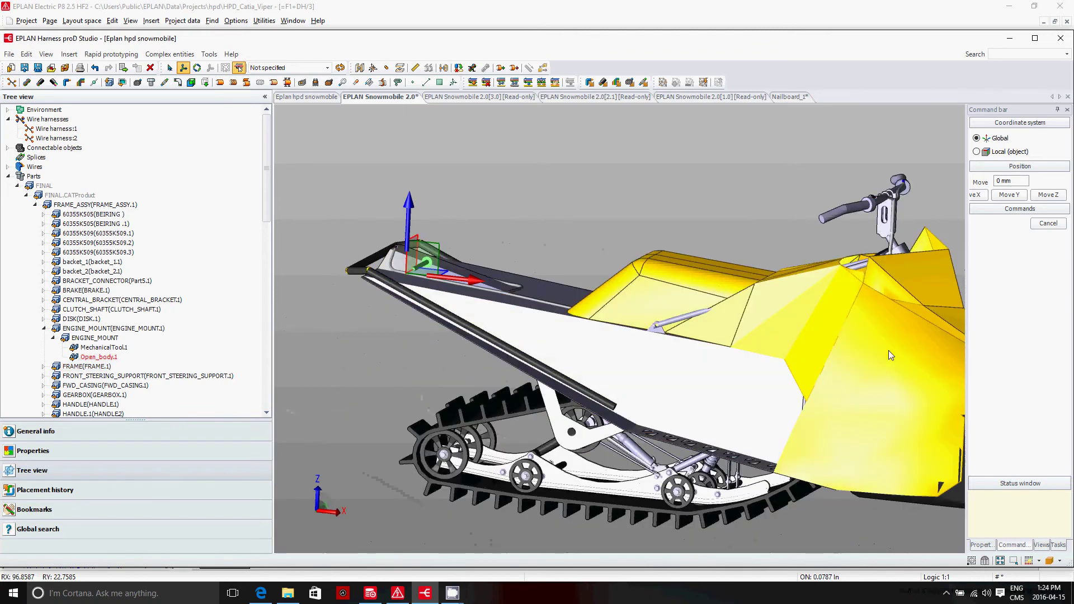
pyautogui.rightClick(914, 361)
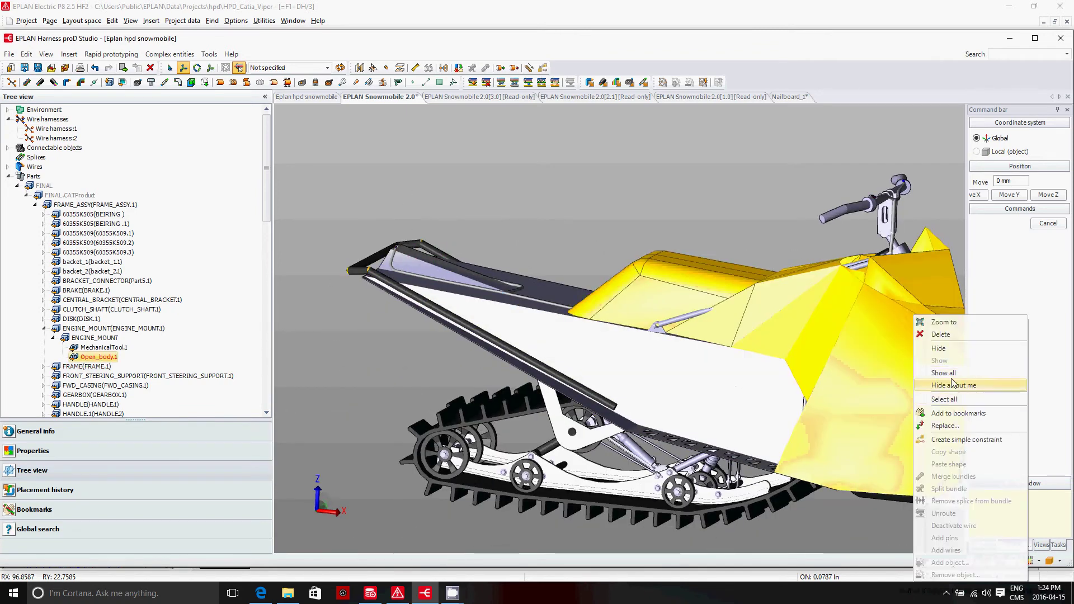
pyautogui.click(955, 349)
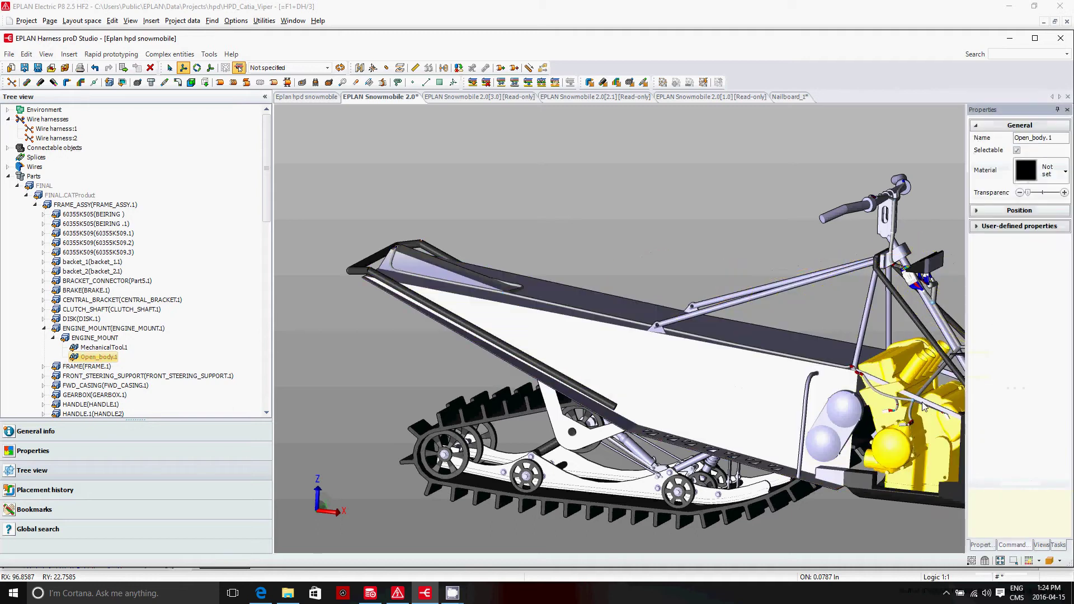
# Select control point cp_00050 on the short engine branch, and move cp_00040 beside the frame tube slightly down along the Z axis
pyautogui.scroll(6, 924, 408)
pyautogui.scroll(2, 768, 376)
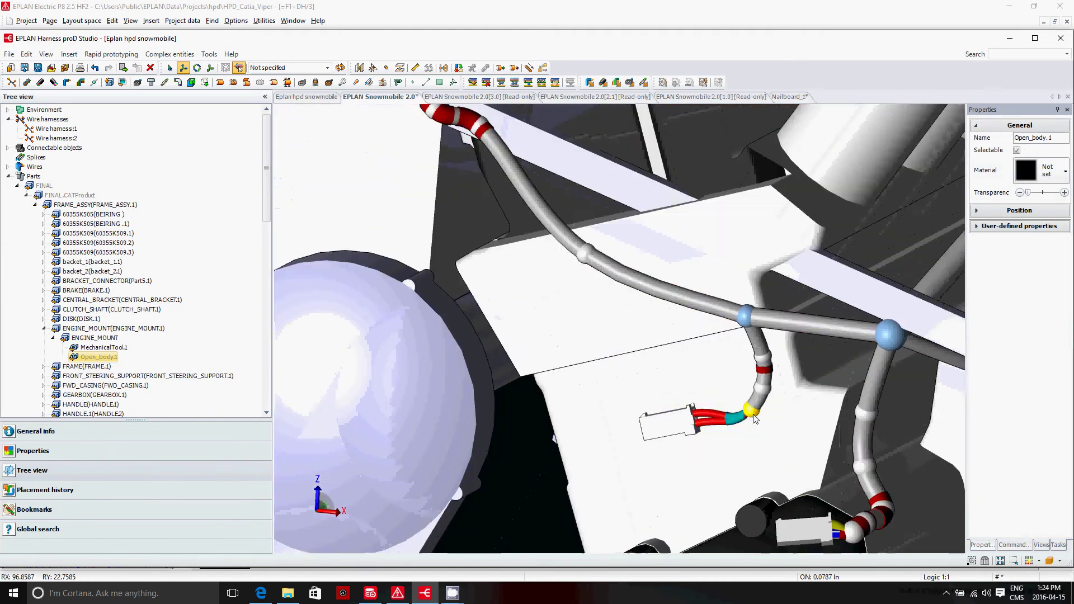
pyautogui.click(767, 373)
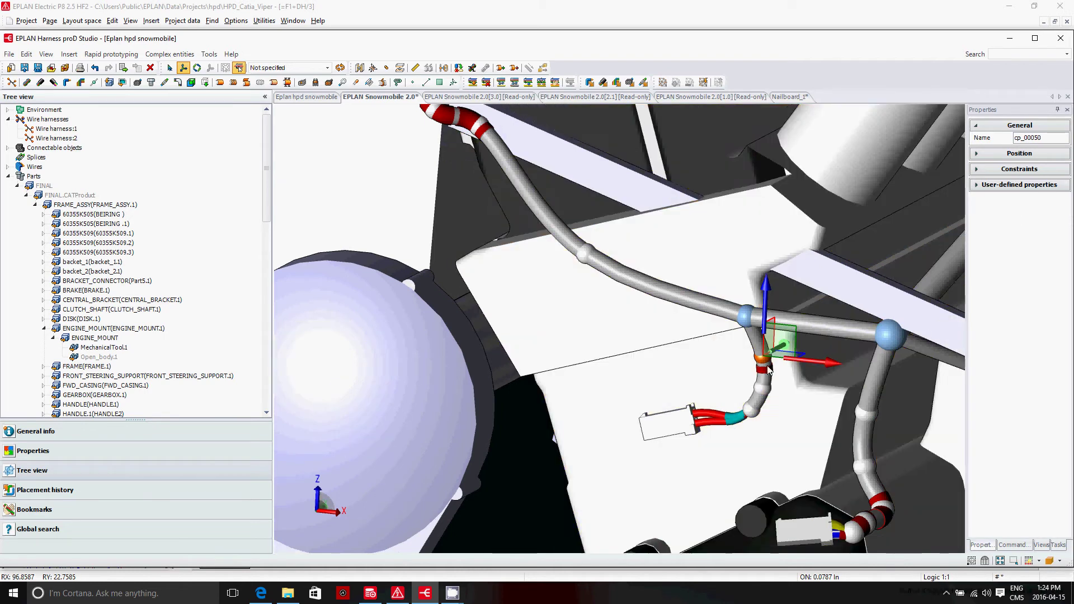
pyautogui.scroll(-2, 556, 326)
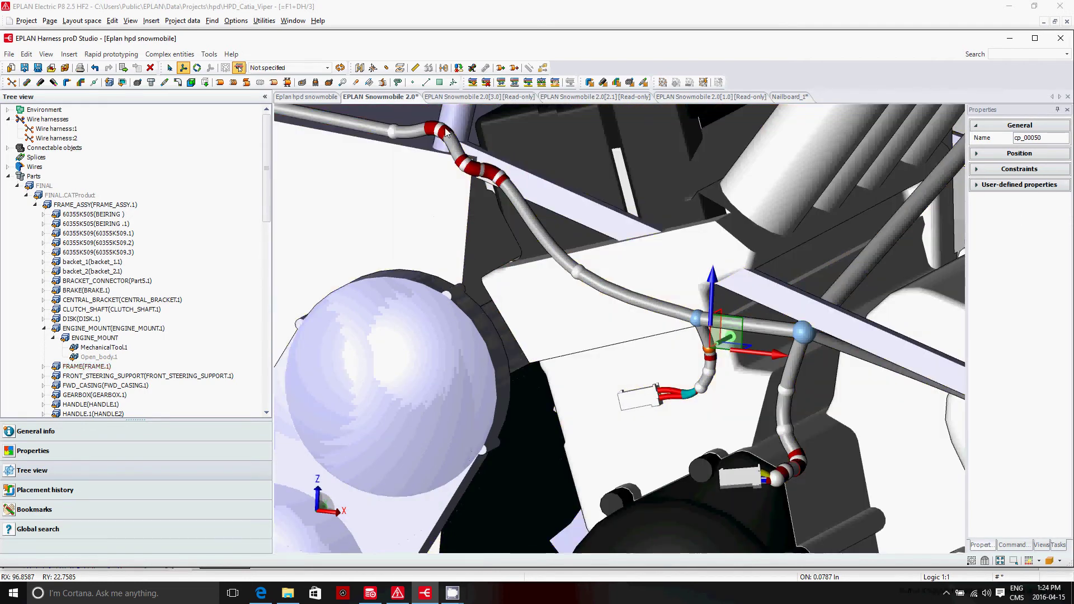
pyautogui.scroll(2, 454, 152)
pyautogui.click(451, 131)
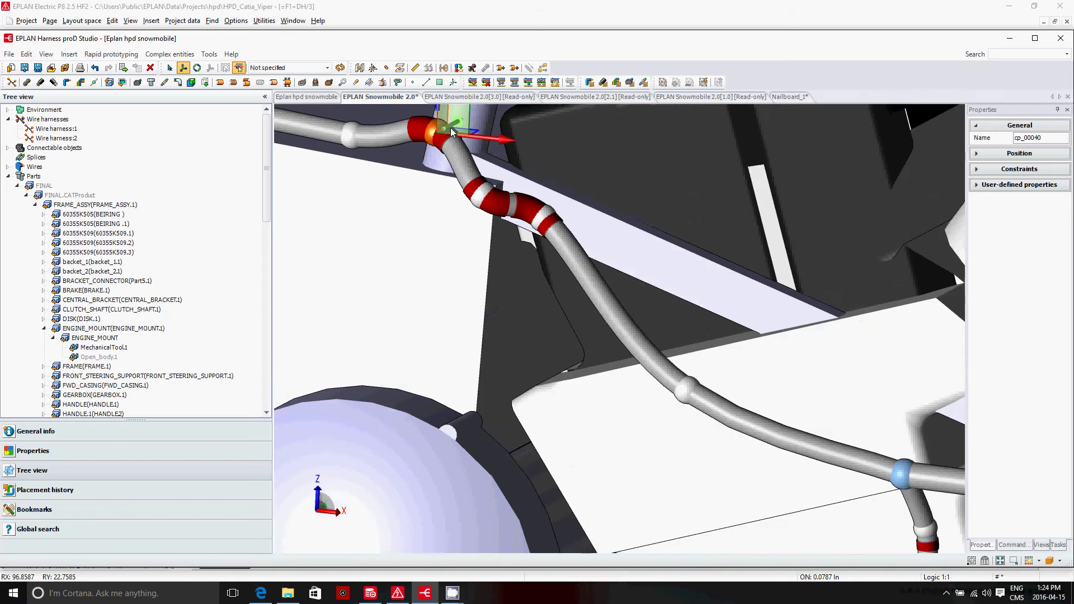
pyautogui.scroll(-2, 446, 123)
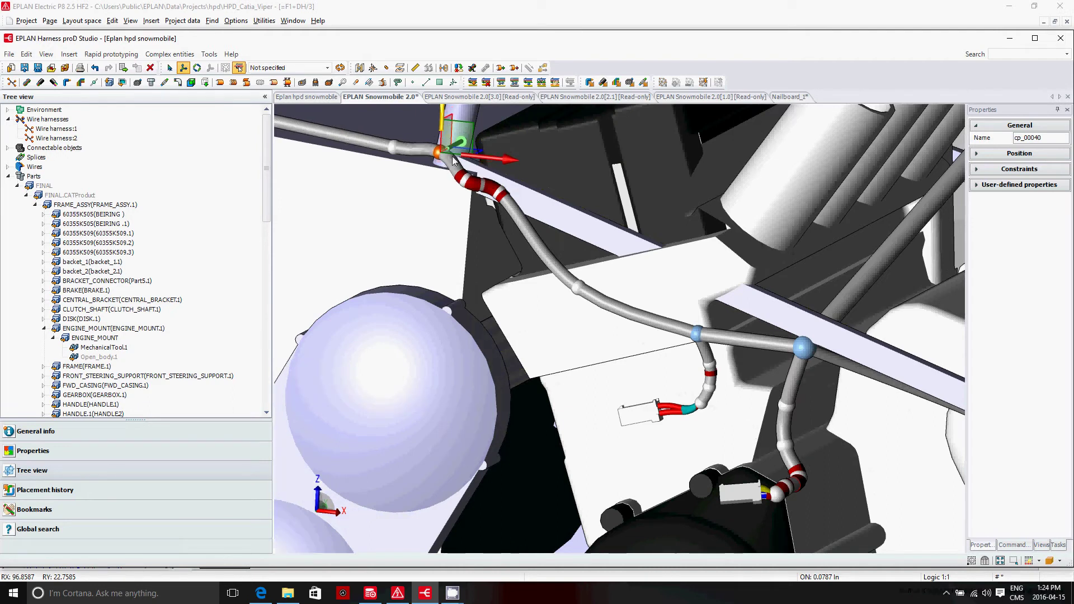
# Shift control point cp_00039 on the bundle's red-marked bend slightly upward, closer to cp_00040
pyautogui.click(475, 178)
pyautogui.moveTo(478, 178); pyautogui.dragTo(484, 176)
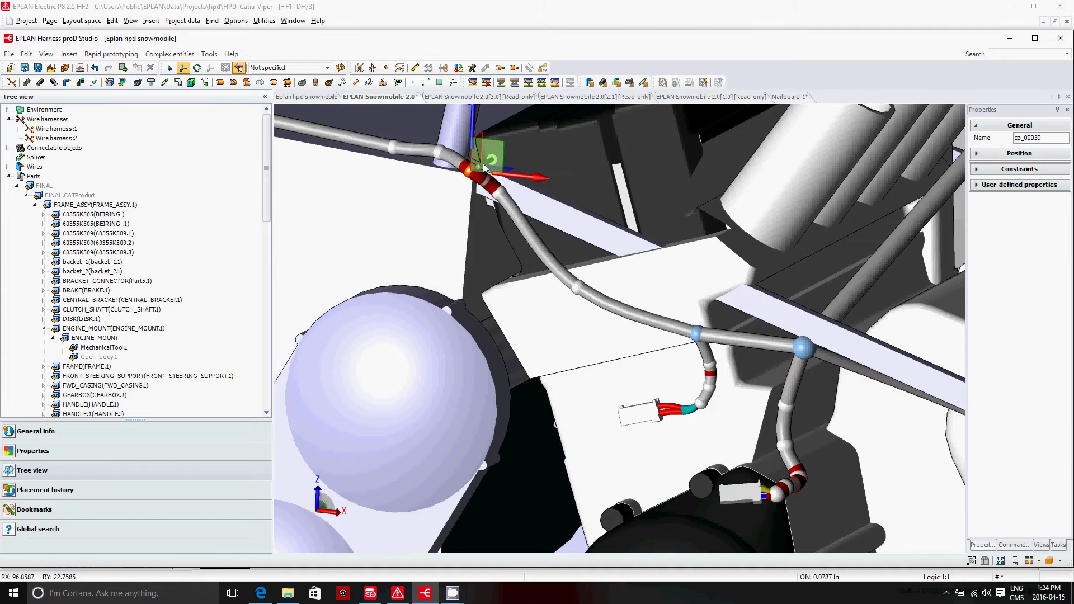
pyautogui.moveTo(483, 168); pyautogui.dragTo(479, 165)
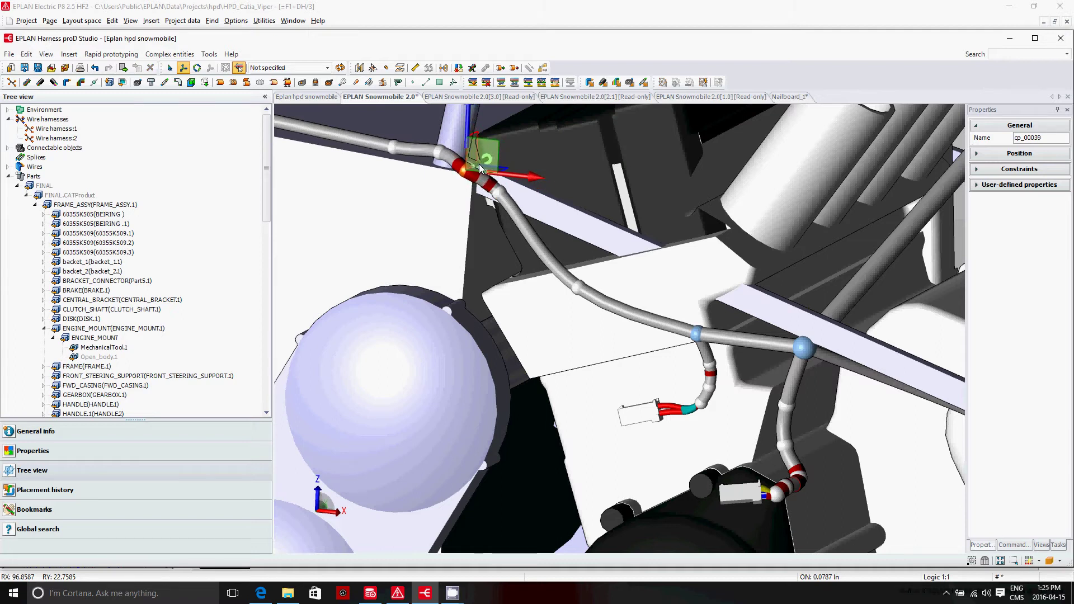
# Move control point cp_00038 forward along the X axis and slightly down along the Z axis to smooth the bundle's bend
pyautogui.click(504, 198)
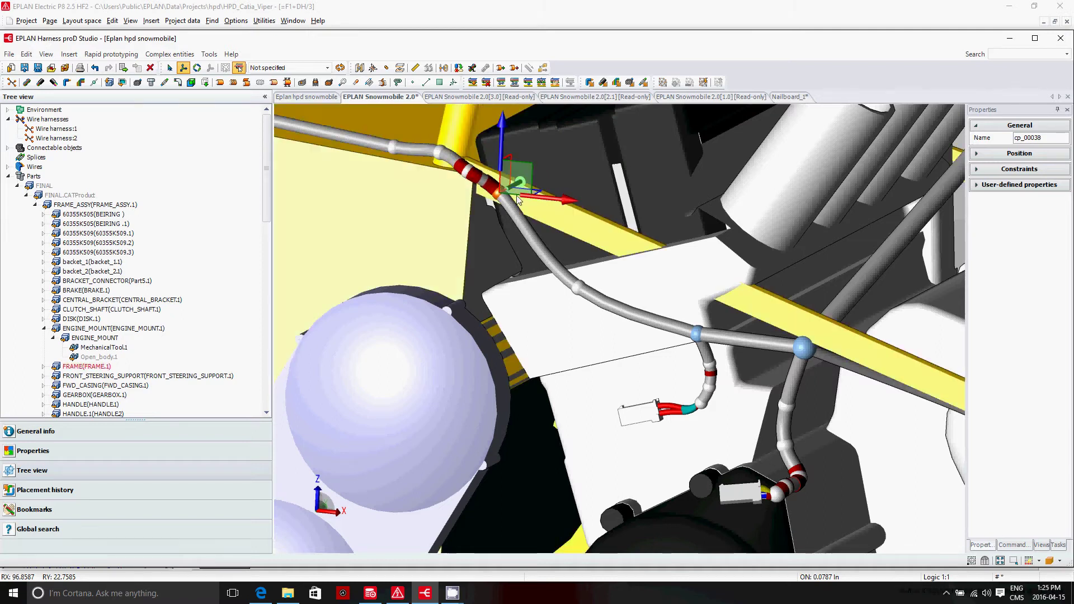
pyautogui.moveTo(537, 201); pyautogui.dragTo(561, 202)
pyautogui.moveTo(527, 164); pyautogui.dragTo(532, 171)
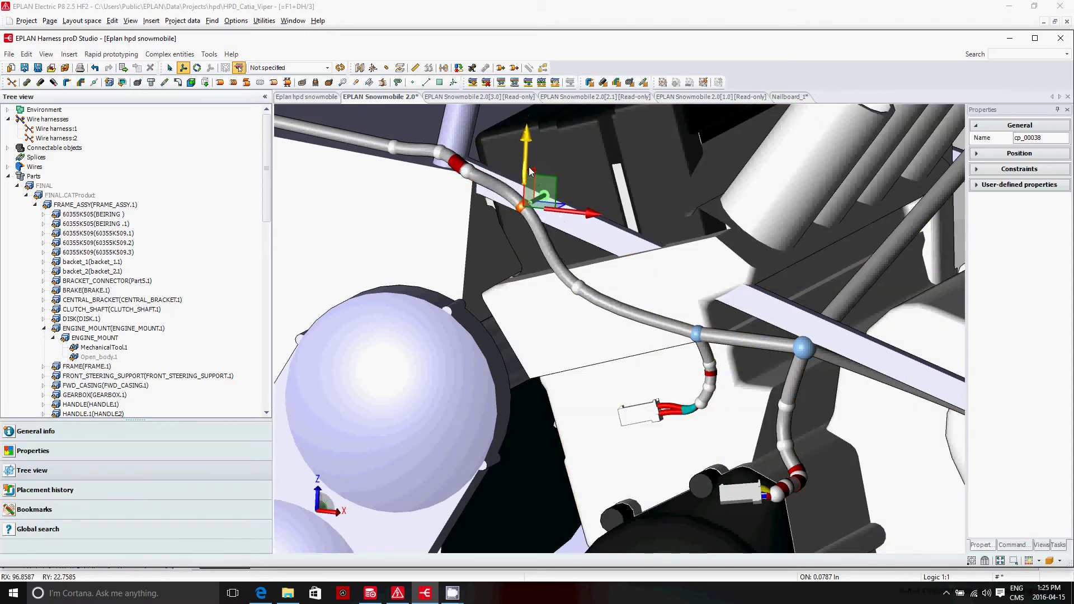
# Move control point cp_00039 slightly forward along the X axis, towards cp_00038
pyautogui.click(471, 170)
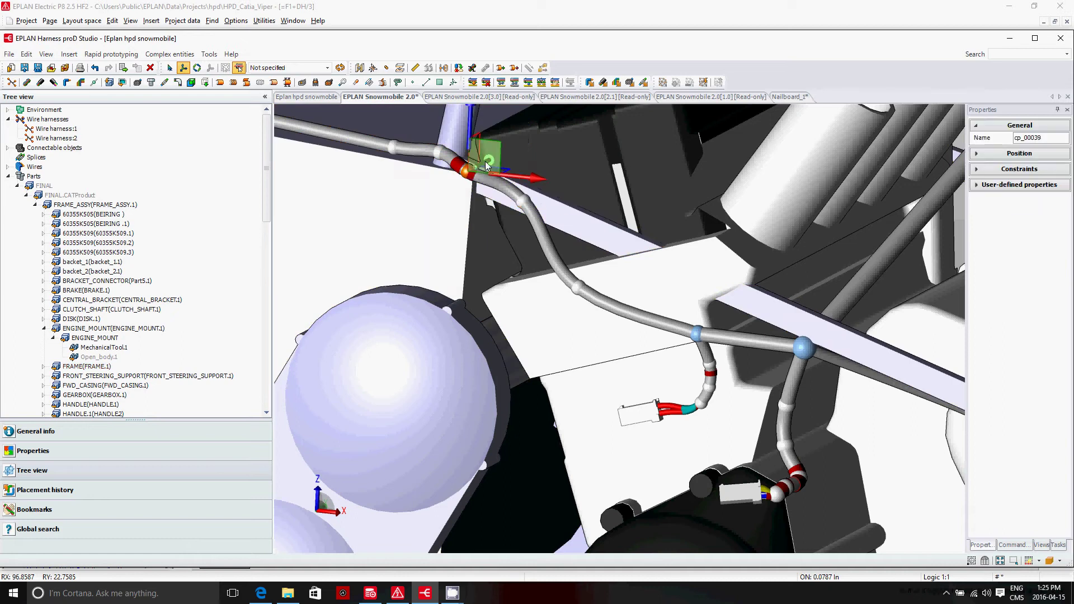
pyautogui.moveTo(472, 136); pyautogui.dragTo(518, 181)
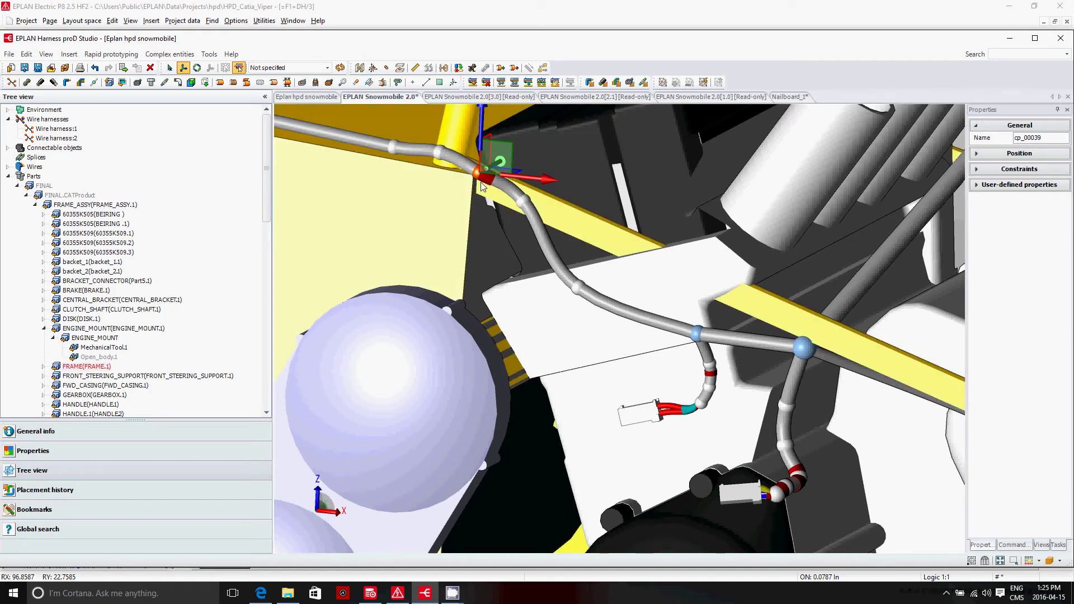
pyautogui.scroll(-2, 482, 202)
pyautogui.scroll(-5, 482, 201)
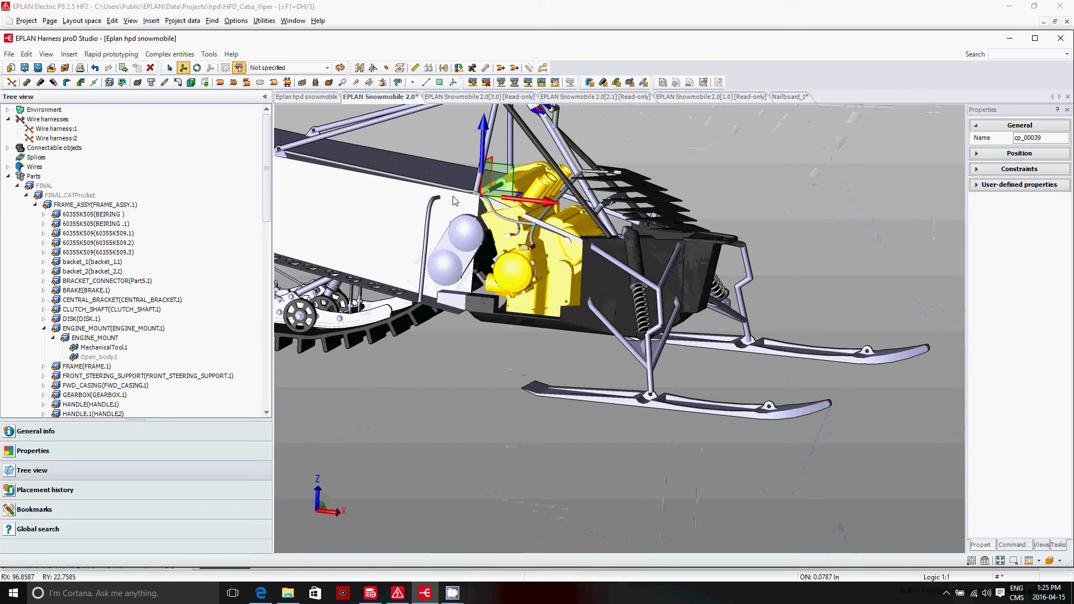
# Display the Eplan hpd snowmobile project structure and preview Nailboard_2 and Nailboard_1 under Variant_1 Basic
pyautogui.click(309, 97)
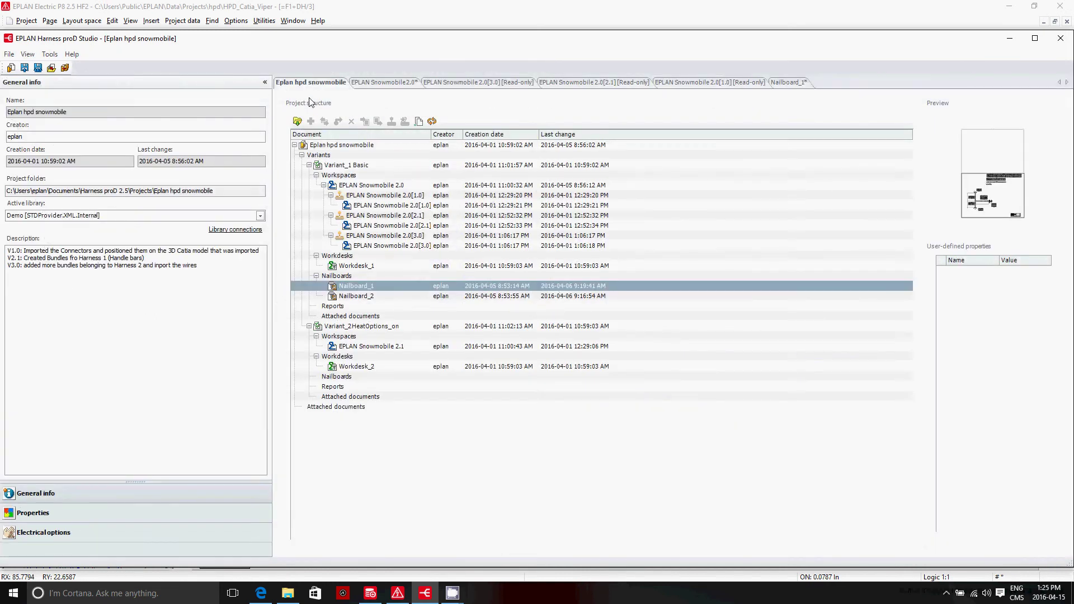
pyautogui.click(367, 295)
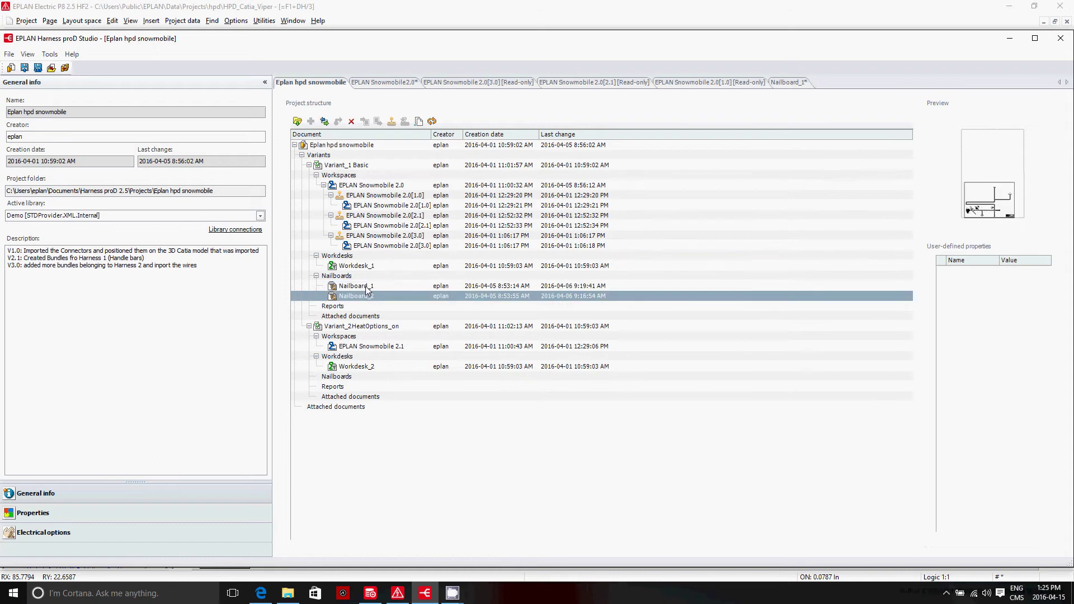
pyautogui.click(366, 287)
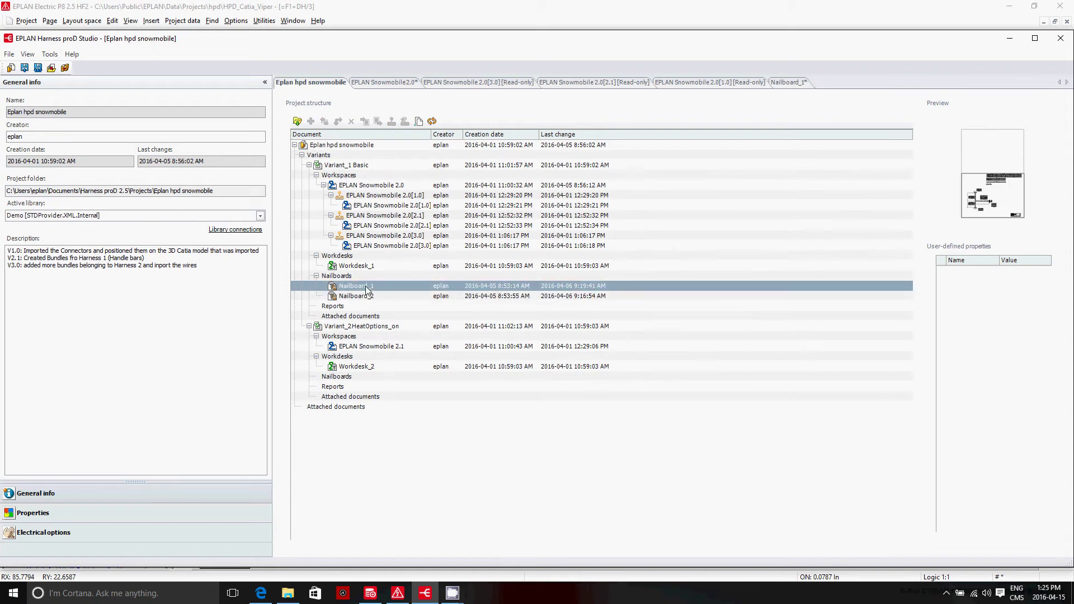
# Open Nailboard_1 and shift its drawing header to the right along the sheet's lower edge
pyautogui.doubleClick(367, 286)
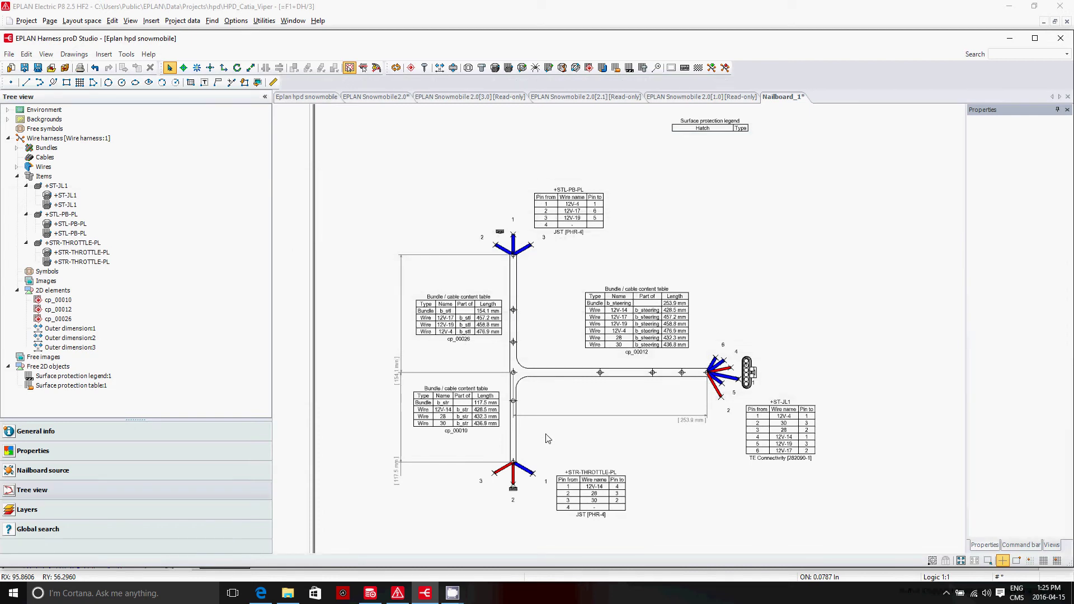
pyautogui.scroll(-4, 548, 411)
pyautogui.scroll(1, 654, 384)
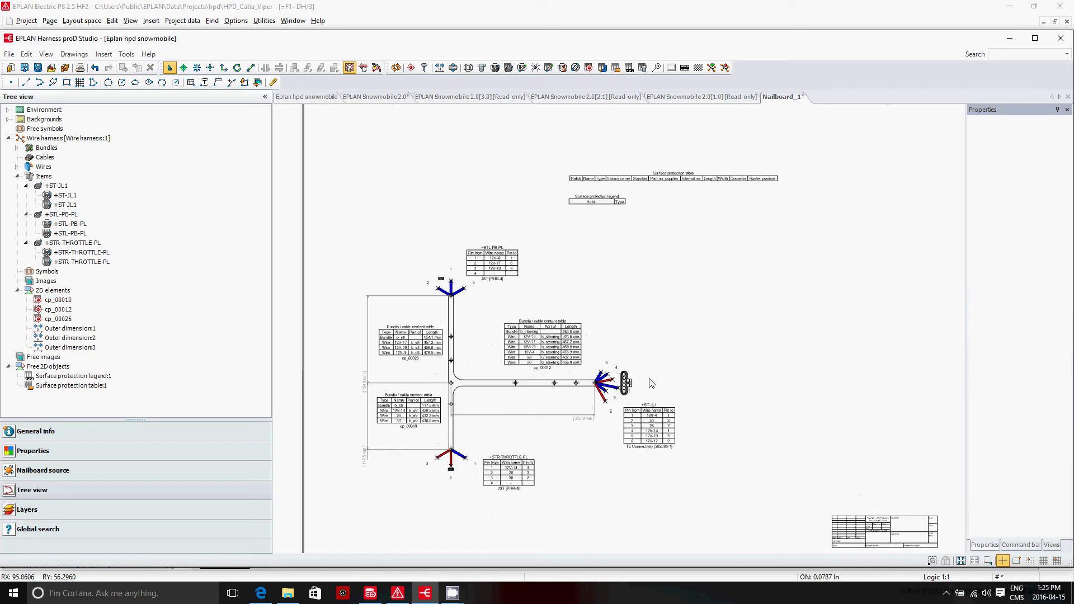
pyautogui.click(878, 537)
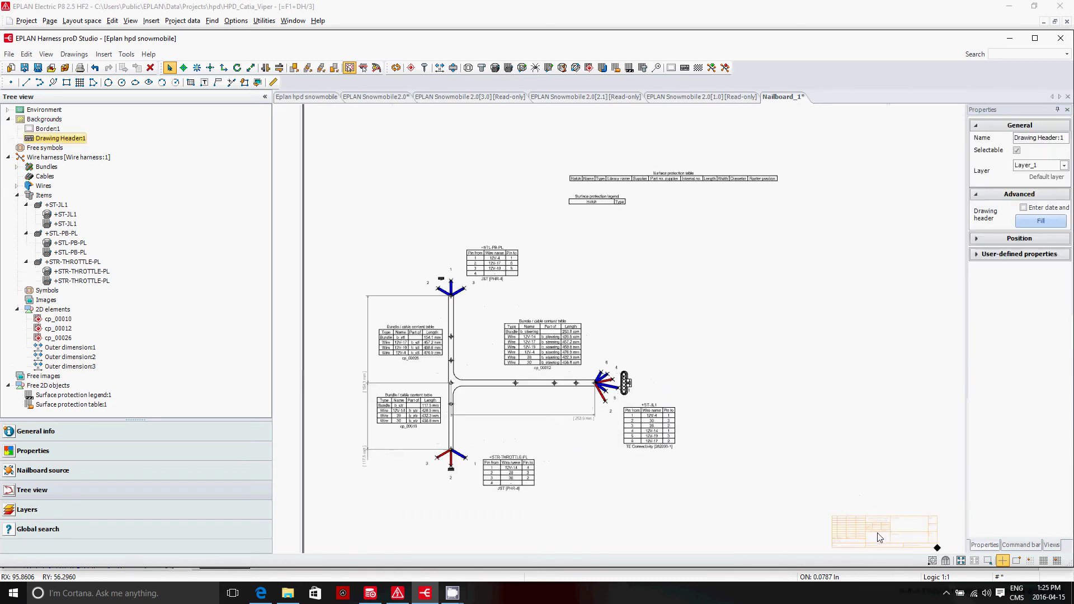
pyautogui.moveTo(866, 536); pyautogui.dragTo(901, 534)
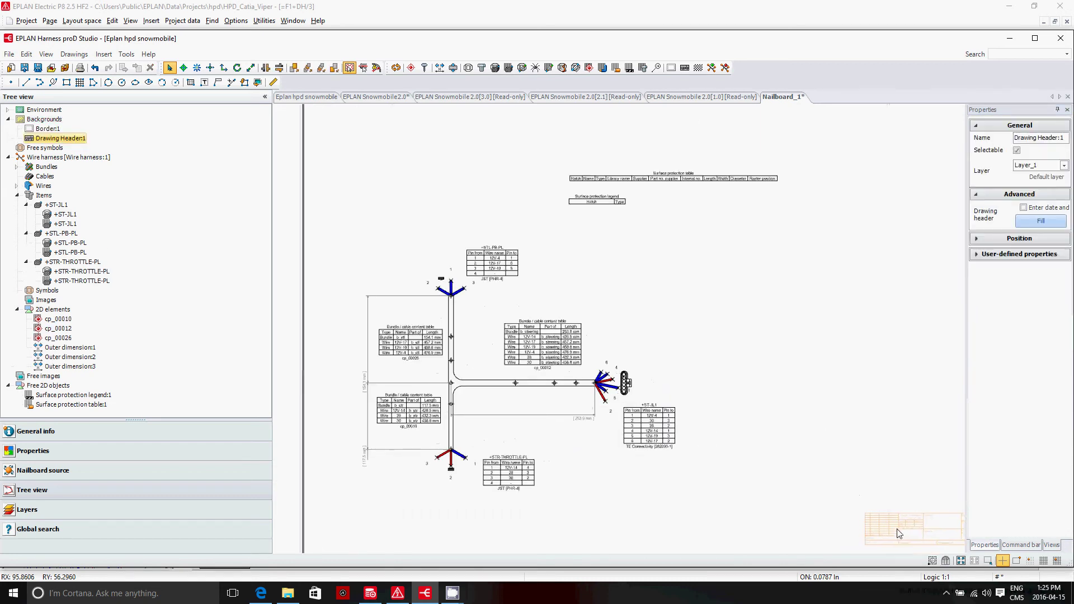
pyautogui.click(434, 173)
# Insert a bill of materials on Nailboard_1 just below the surface protection legend
pyautogui.click(103, 54)
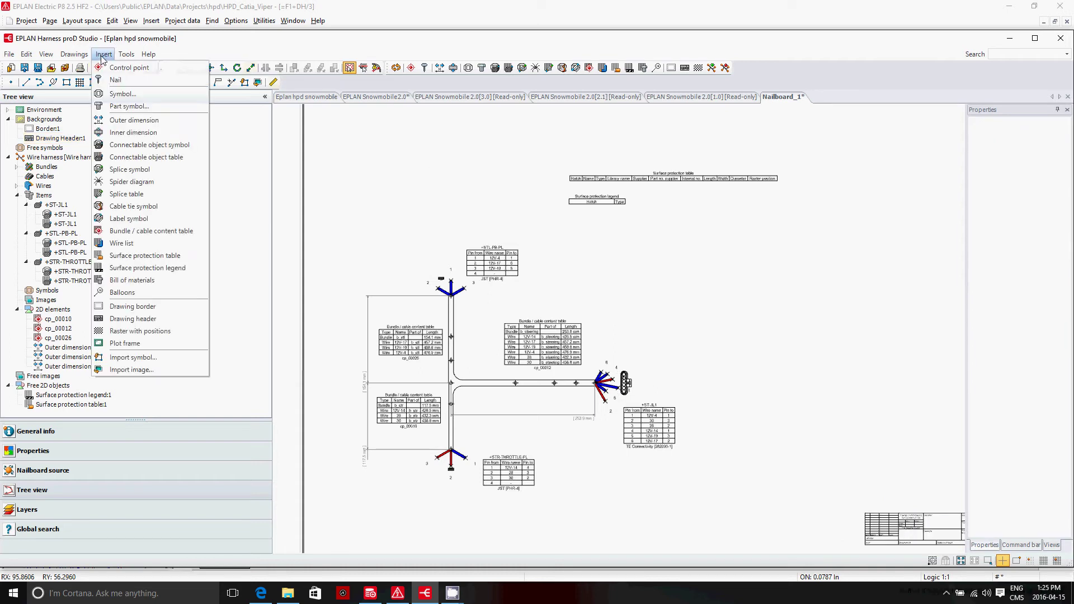
pyautogui.click(133, 280)
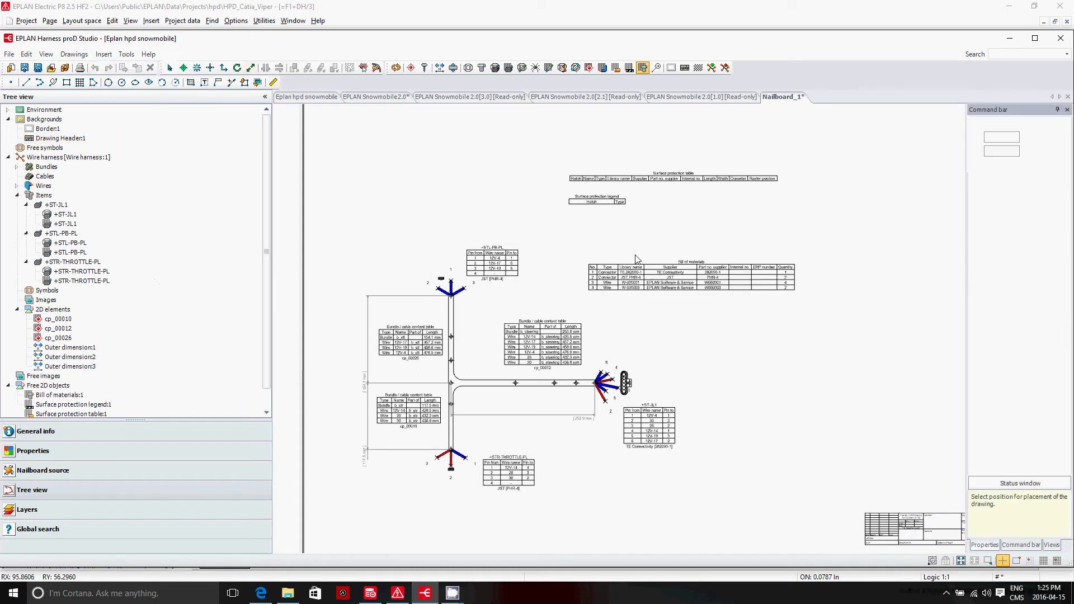
pyautogui.click(570, 215)
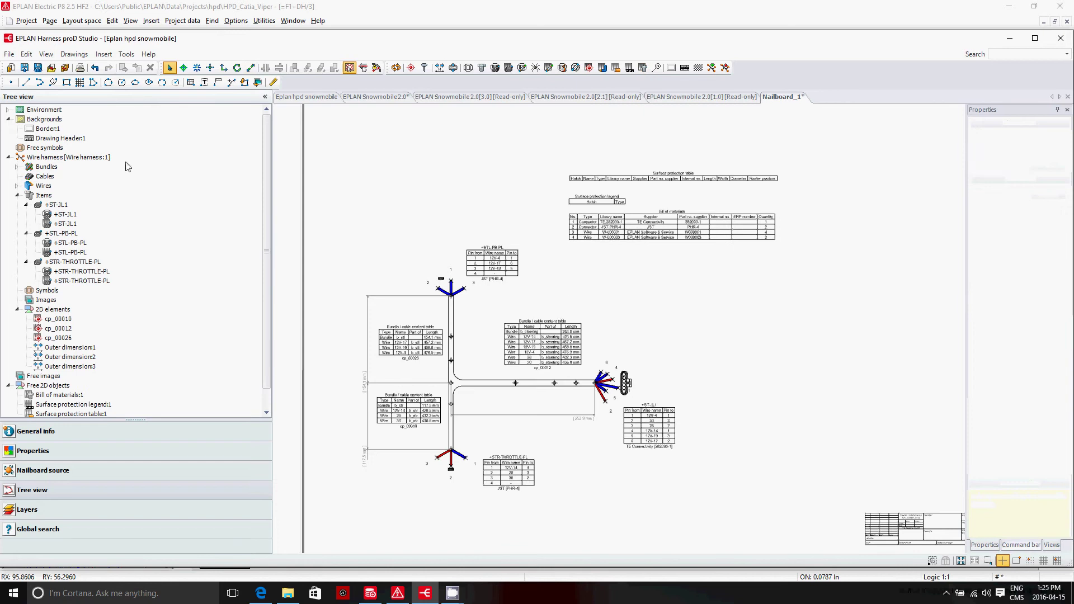
# Insert a wire list on Nailboard_1 just above the surface protection table
pyautogui.click(103, 54)
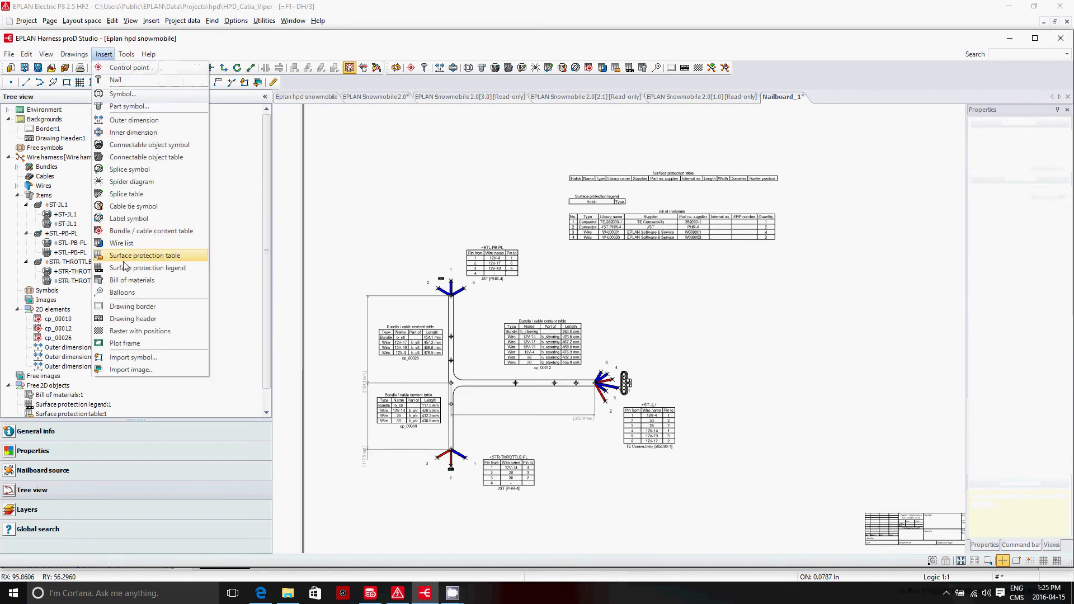
pyautogui.click(121, 243)
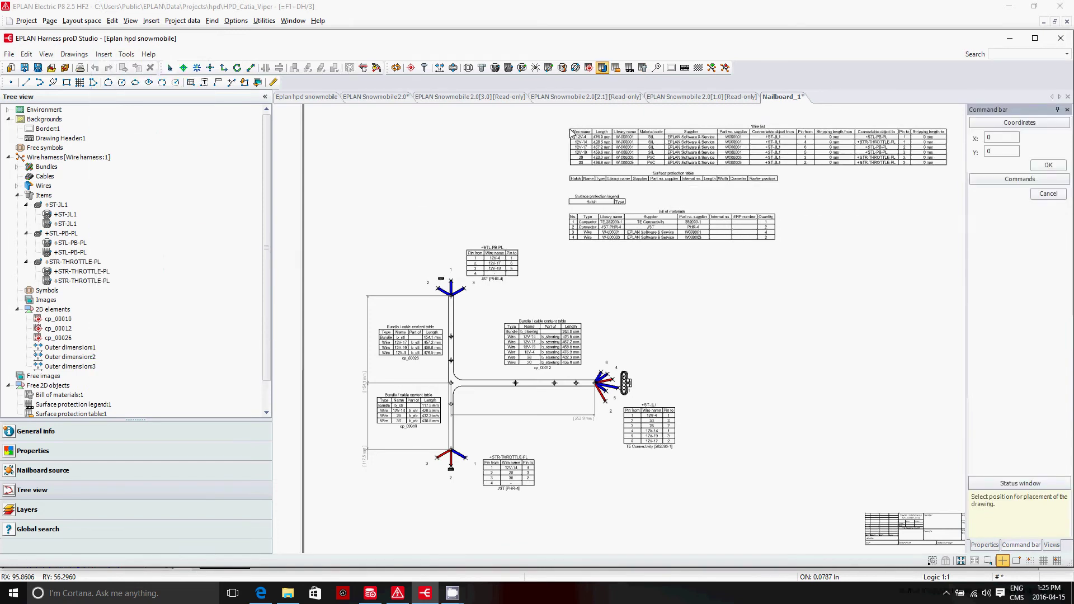
pyautogui.click(571, 134)
# Examine the bundle content tables for cp_00026, cp_00012 and cp_00010 and the pin tables of +STR-THROTTLE-PL and +ST-JL1
pyautogui.scroll(-3, 501, 327)
pyautogui.scroll(6, 504, 325)
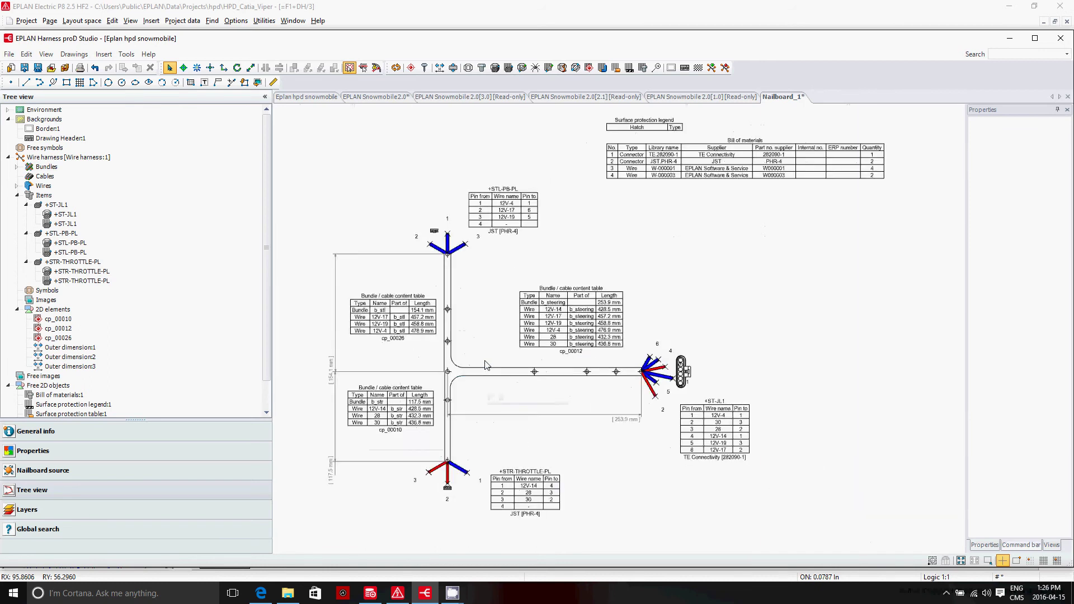
pyautogui.click(547, 288)
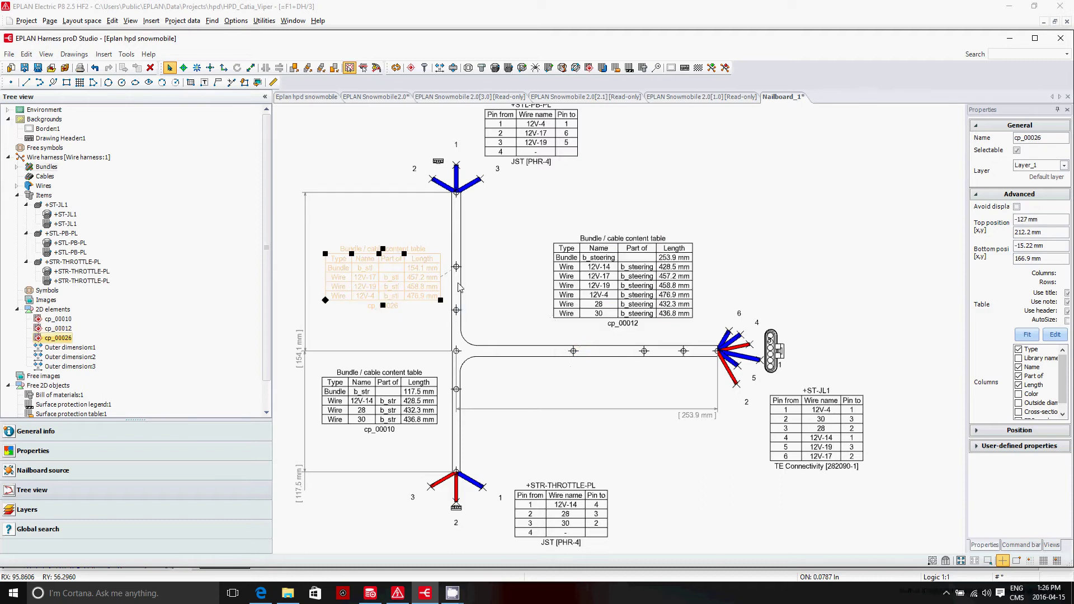
pyautogui.click(390, 466)
pyautogui.click(554, 520)
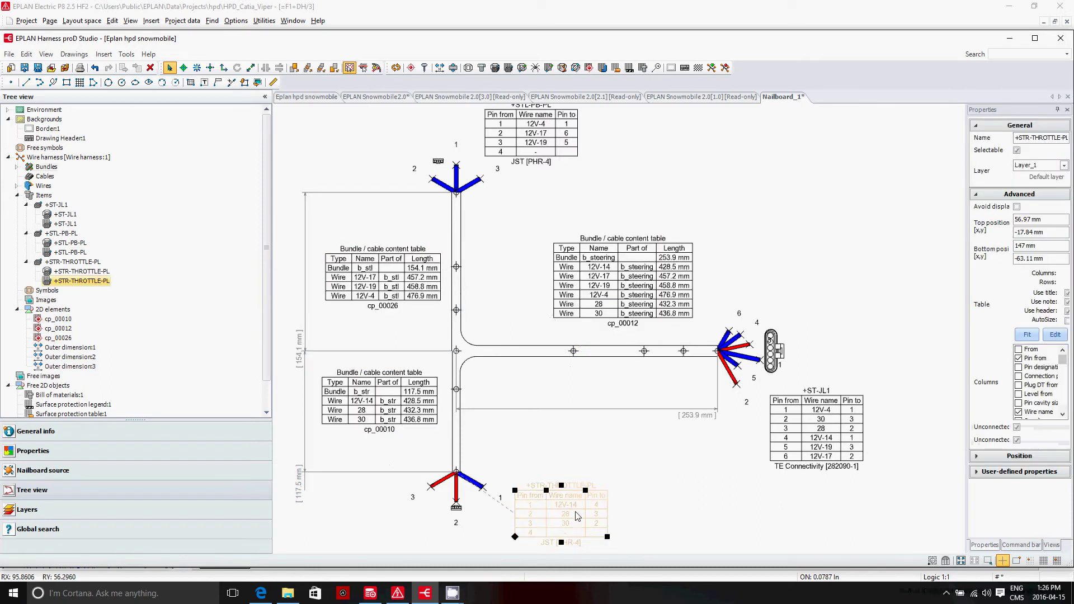
pyautogui.click(799, 469)
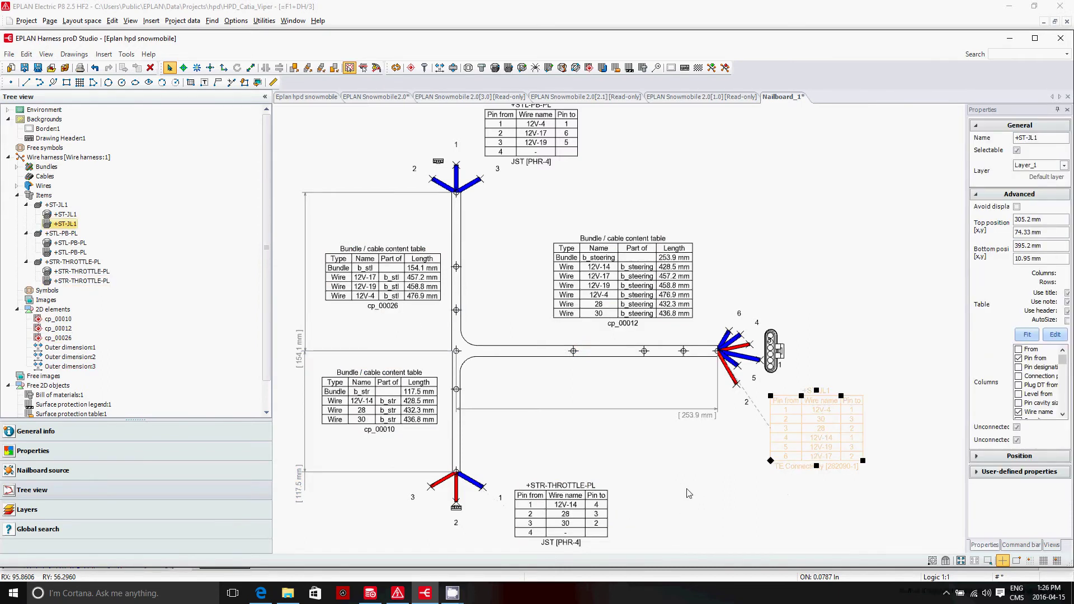
pyautogui.click(599, 291)
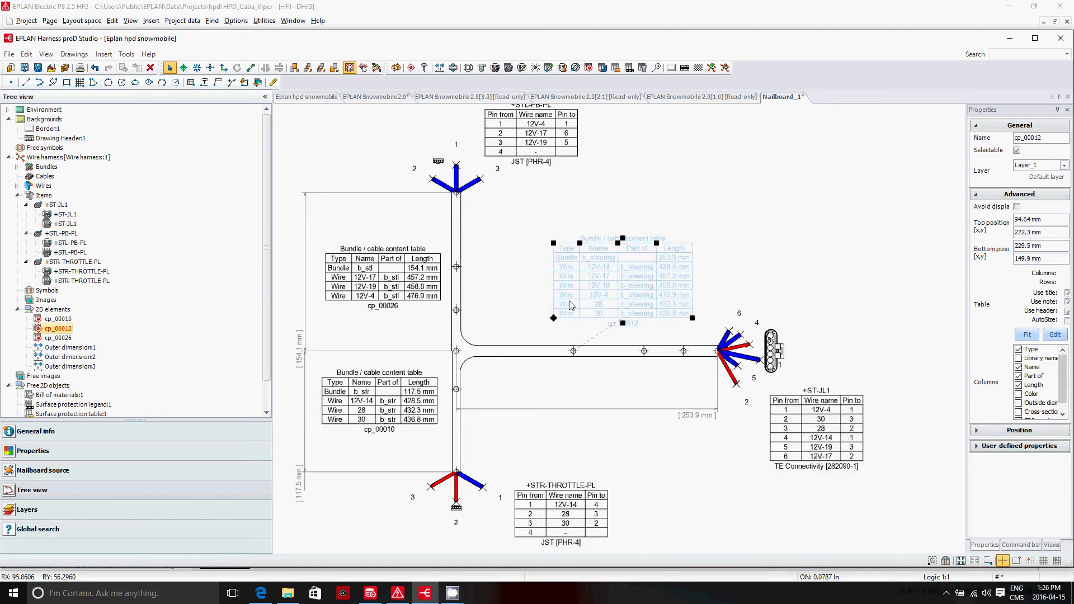
pyautogui.click(390, 279)
pyautogui.click(386, 400)
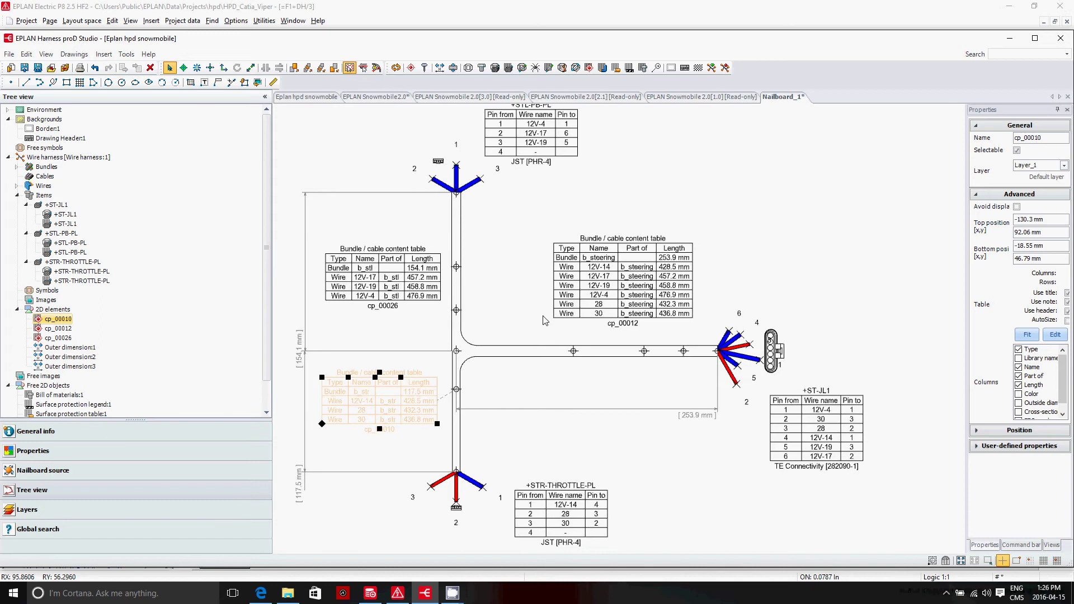
pyautogui.scroll(1, 524, 276)
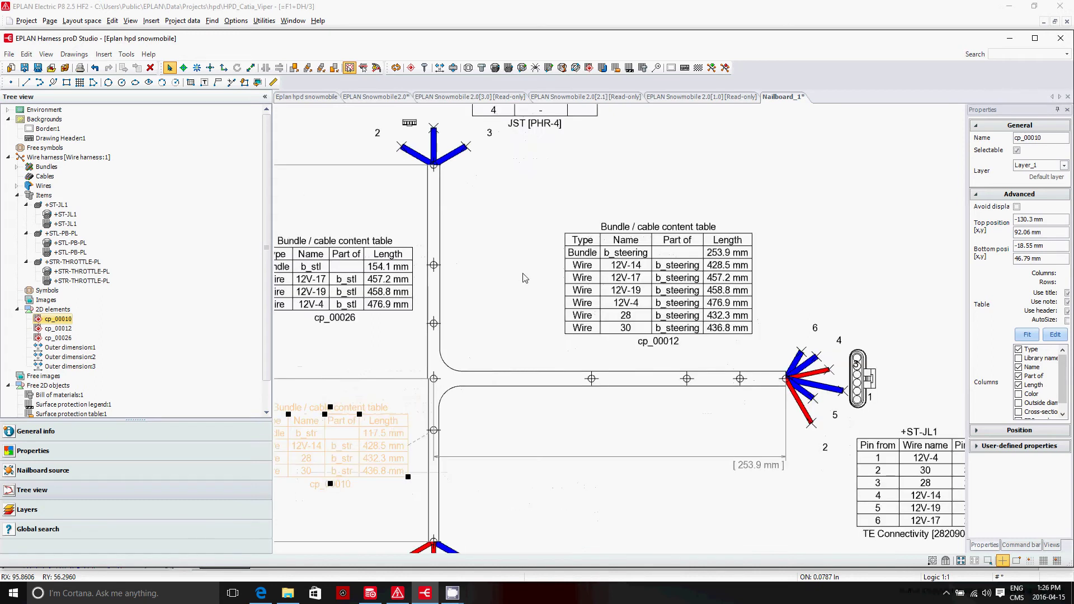
pyautogui.scroll(-2, 524, 283)
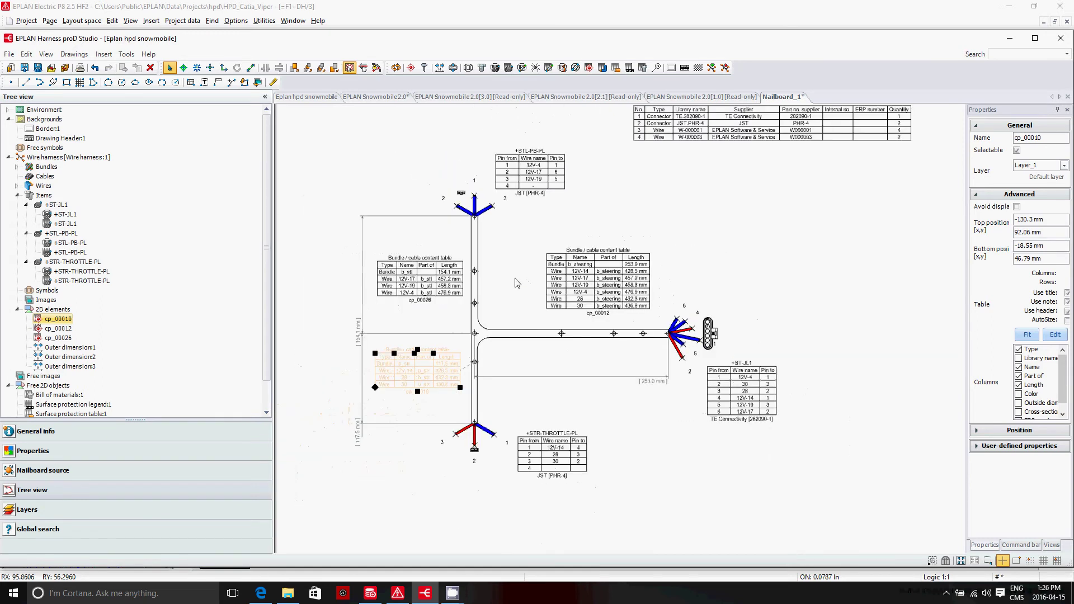
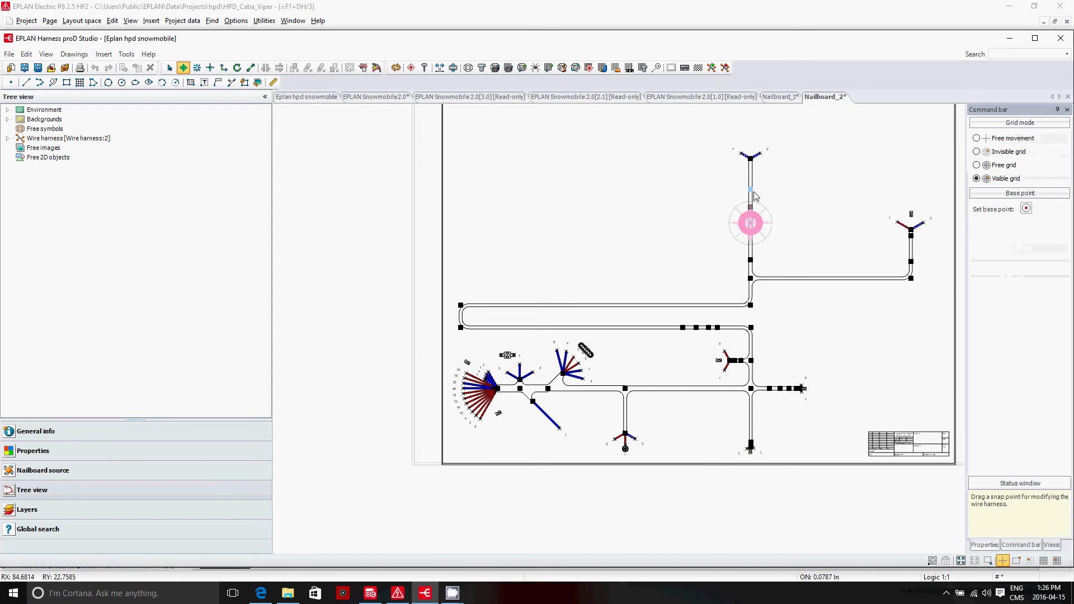
# Swing the end segment of Nailboard_2's upper vertical branch to the left so it runs horizontally
pyautogui.moveTo(753, 196); pyautogui.dragTo(717, 230)
# Try rotating the rest of the Nailboard_2 harness by its right-hand branch, and undo that last segment move
pyautogui.moveTo(915, 285); pyautogui.dragTo(675, 223)
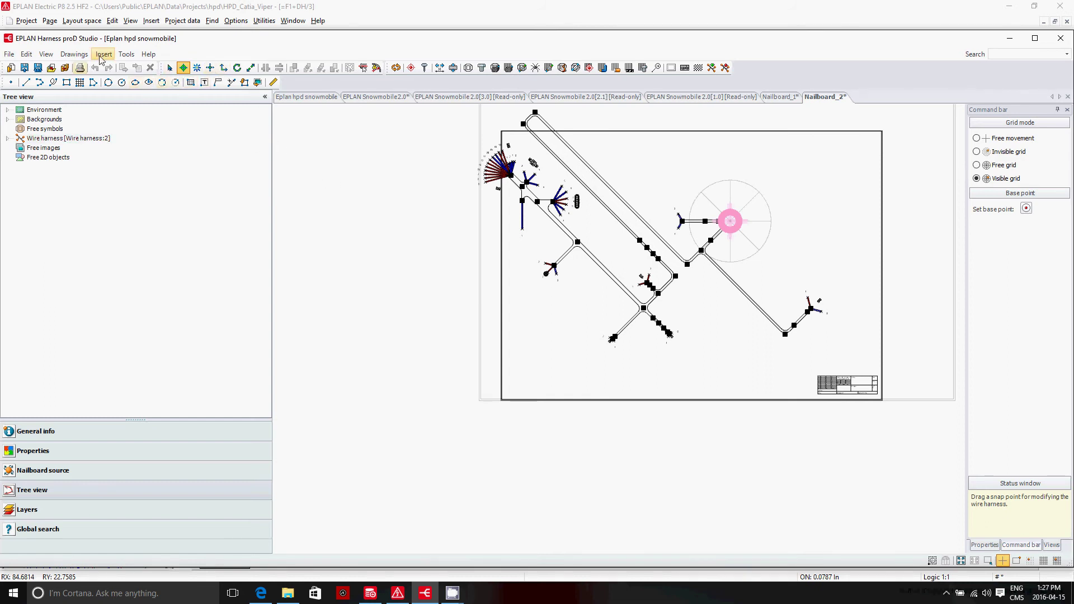
pyautogui.click(27, 55)
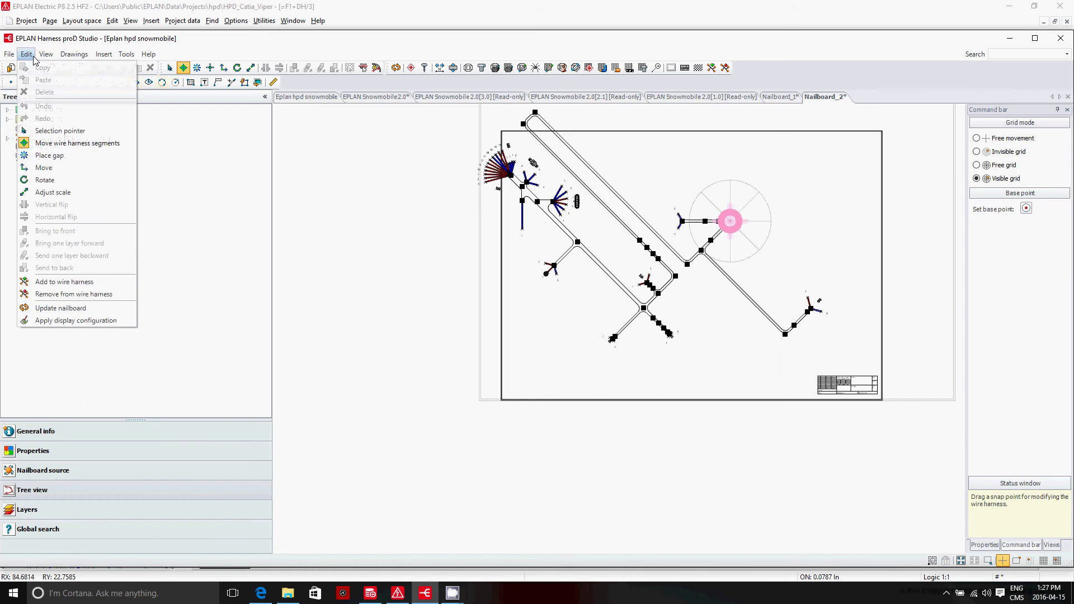
pyautogui.click(34, 55)
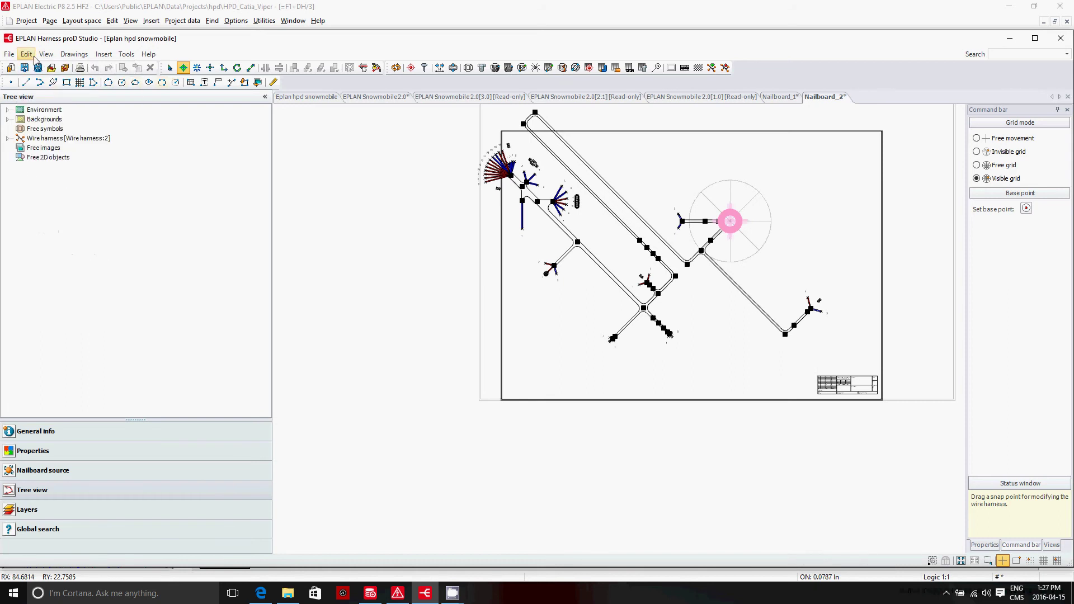
pyautogui.click(169, 68)
pyautogui.click(95, 68)
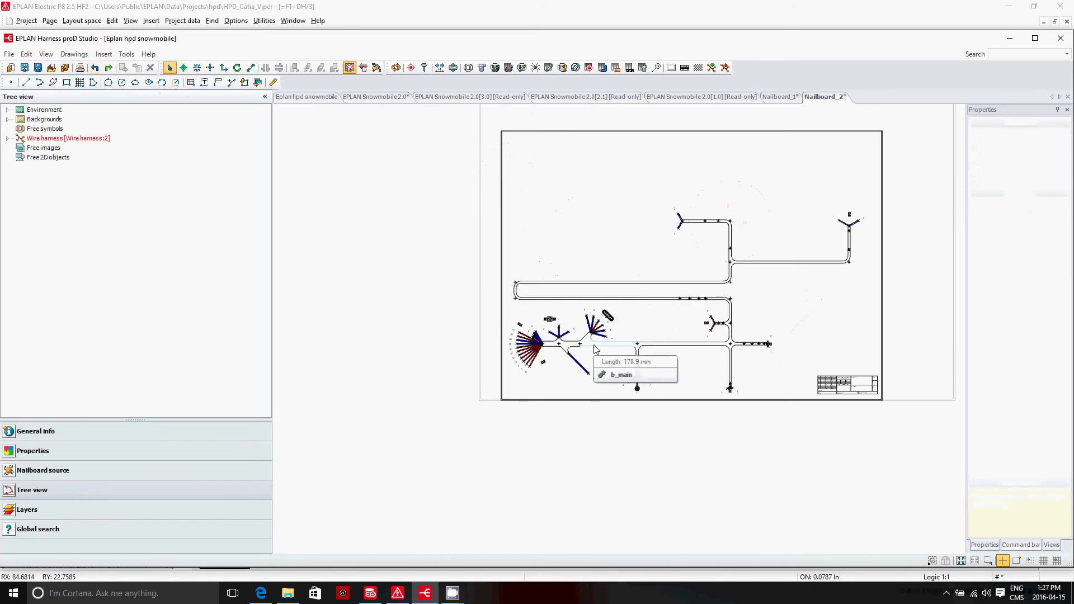
# Insert a connectable object table for +FR-GND-PL to the left of the connector ending the upper branch
pyautogui.scroll(4, 681, 230)
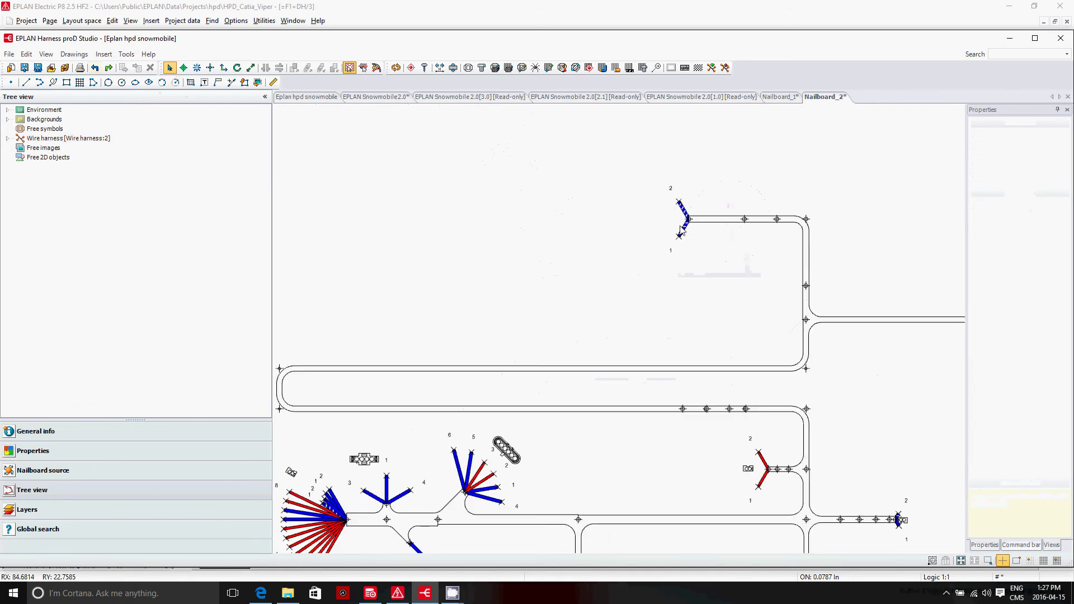
pyautogui.scroll(1, 665, 203)
pyautogui.scroll(-2, 676, 156)
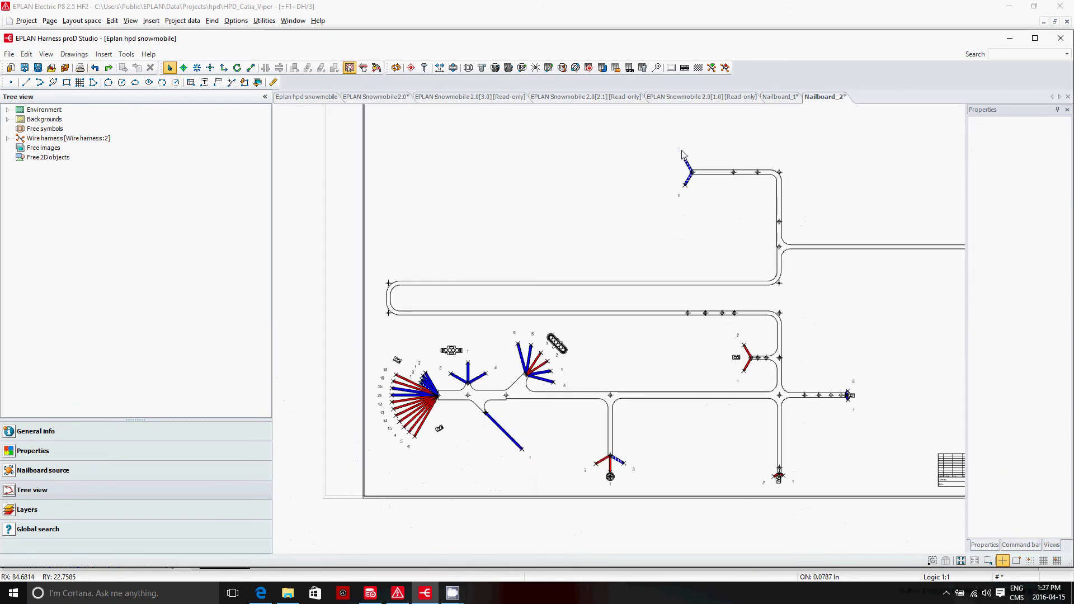
pyautogui.scroll(2, 679, 155)
pyautogui.scroll(1, 682, 151)
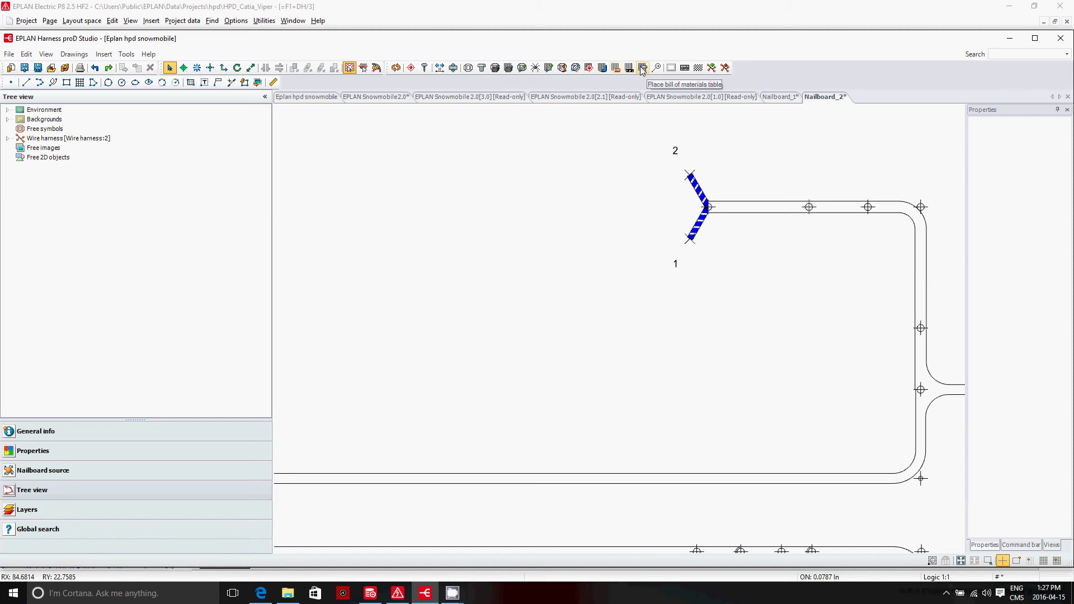
pyautogui.click(108, 58)
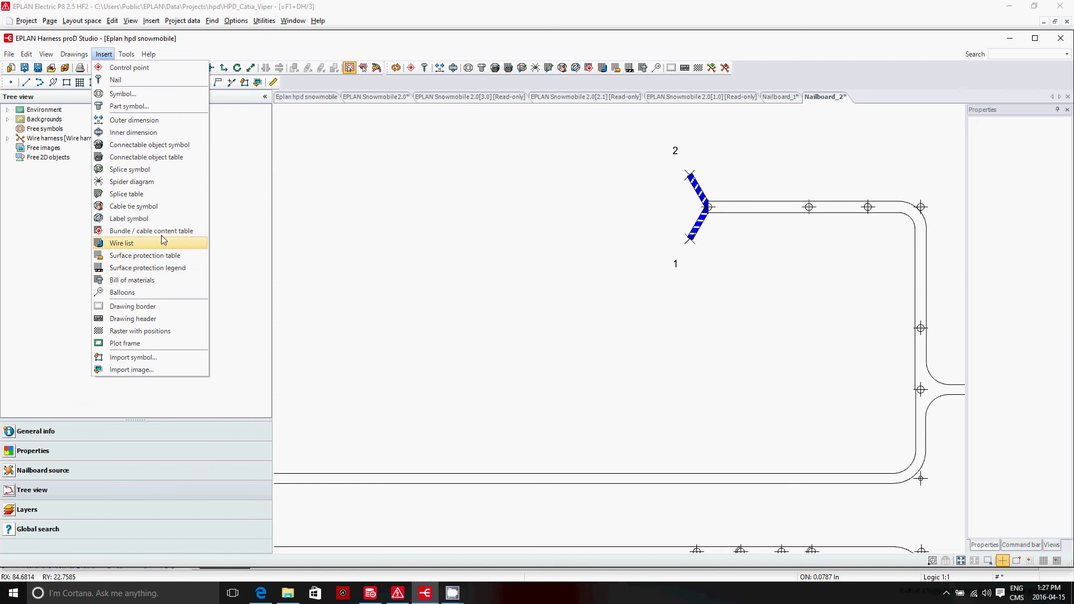
pyautogui.click(175, 159)
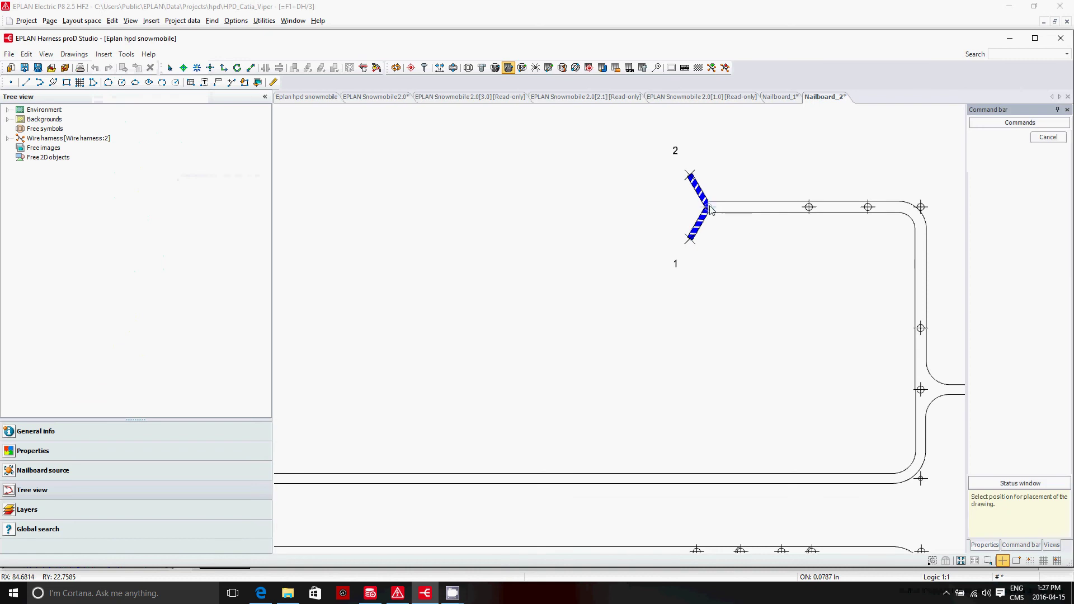
pyautogui.click(490, 224)
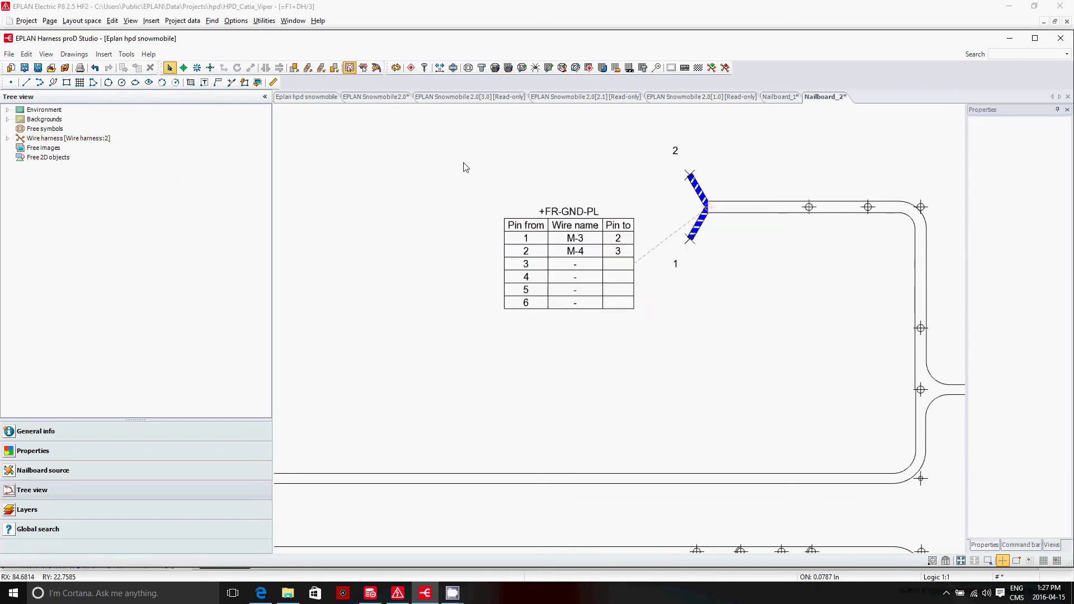
# Insert a connectable object table for the connector at cp_00046, placing it above and left of the far-right branch end
pyautogui.scroll(-5, 495, 236)
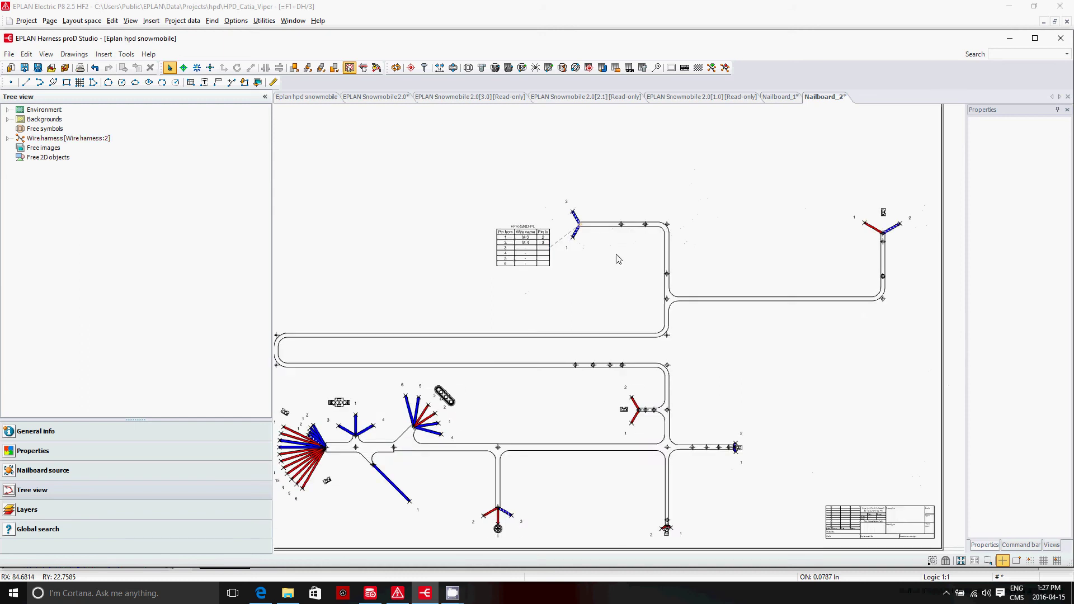
pyautogui.click(885, 235)
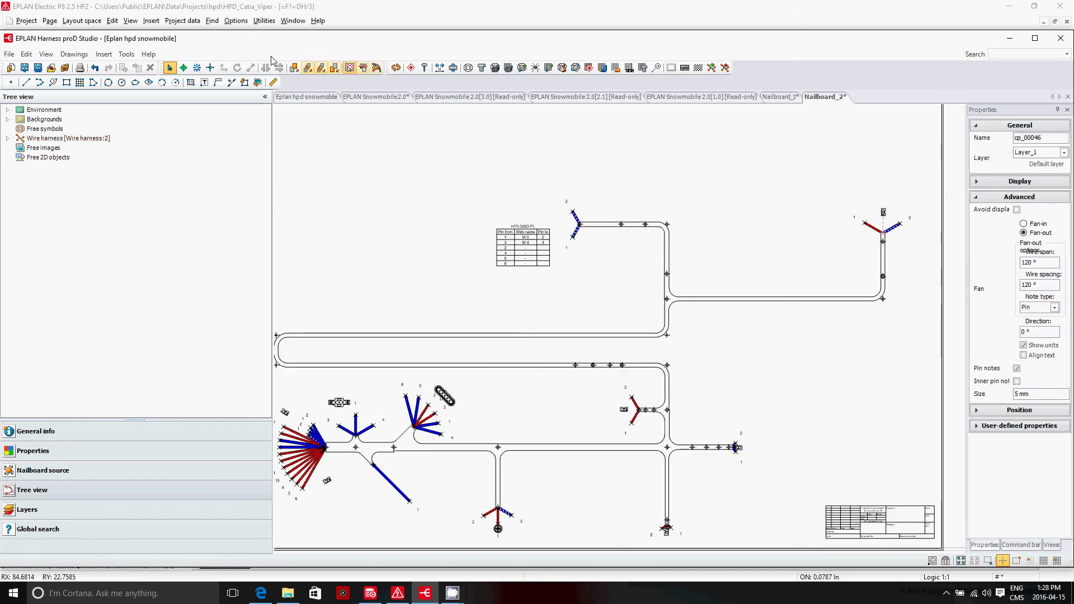
pyautogui.click(103, 54)
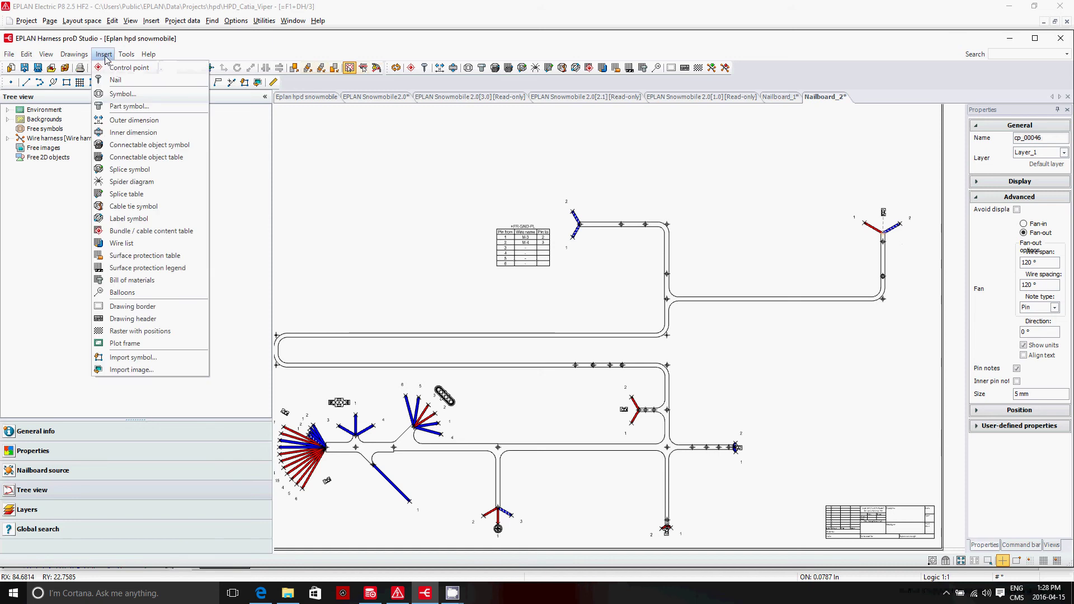
pyautogui.click(147, 158)
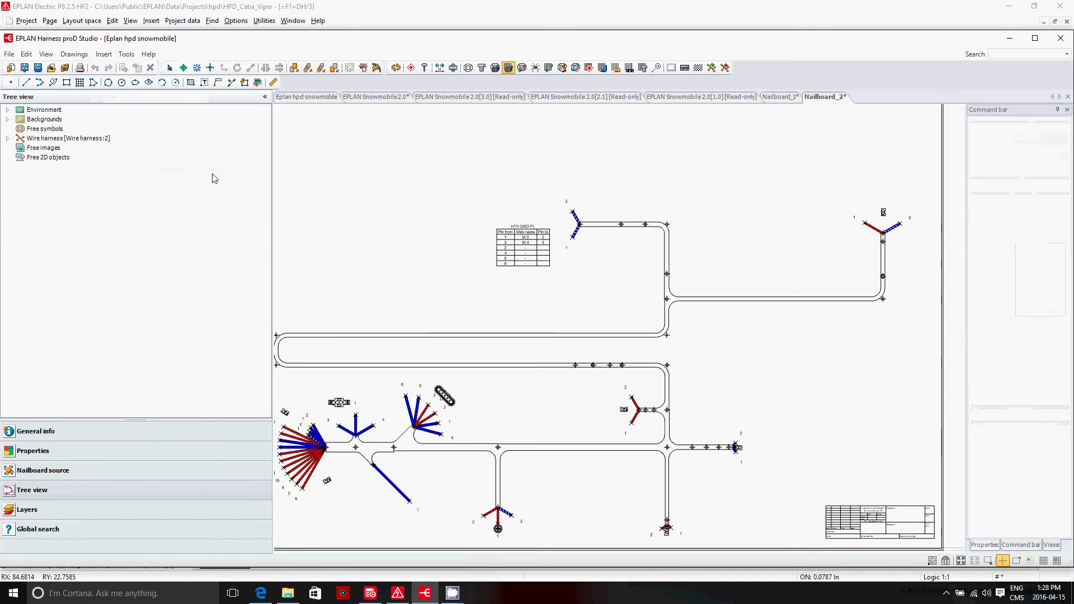
pyautogui.click(819, 188)
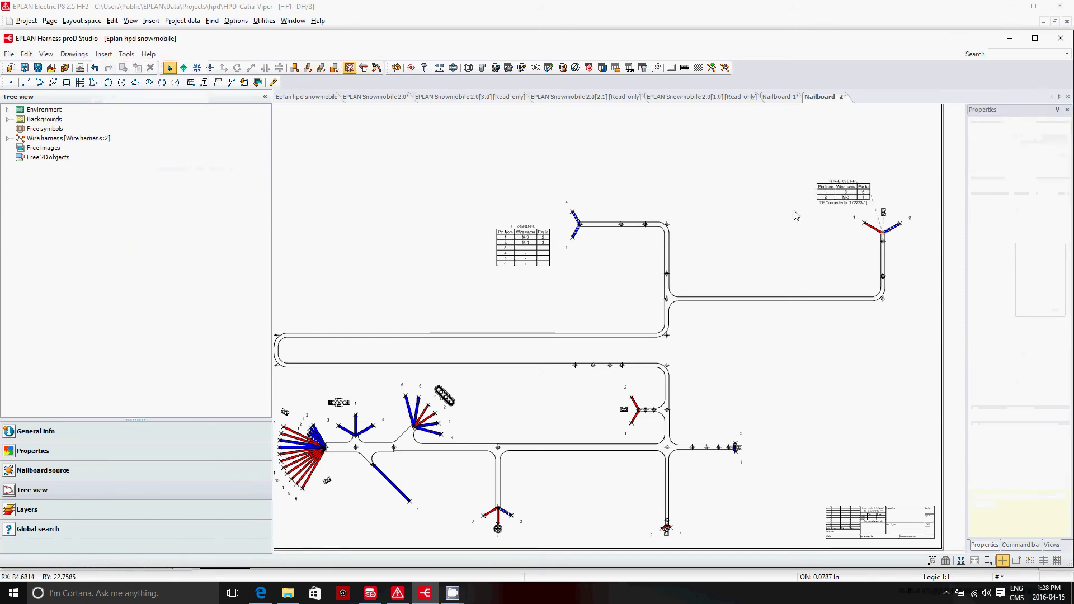
# Place another connectable object table for the cp_00046 connector beside the end of the lower-right horizontal branch
pyautogui.click(508, 67)
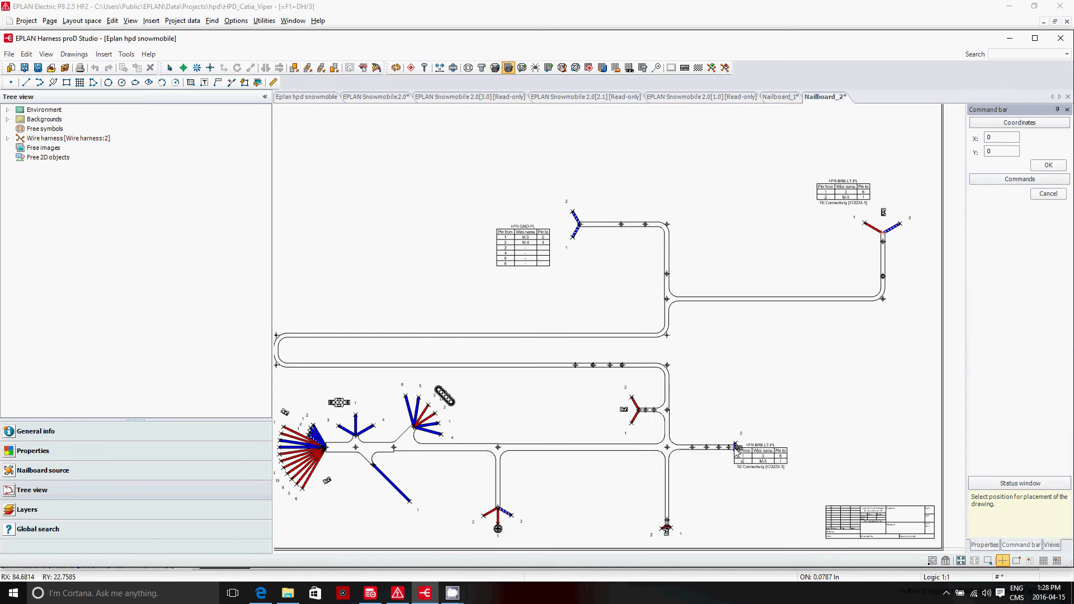
pyautogui.click(740, 450)
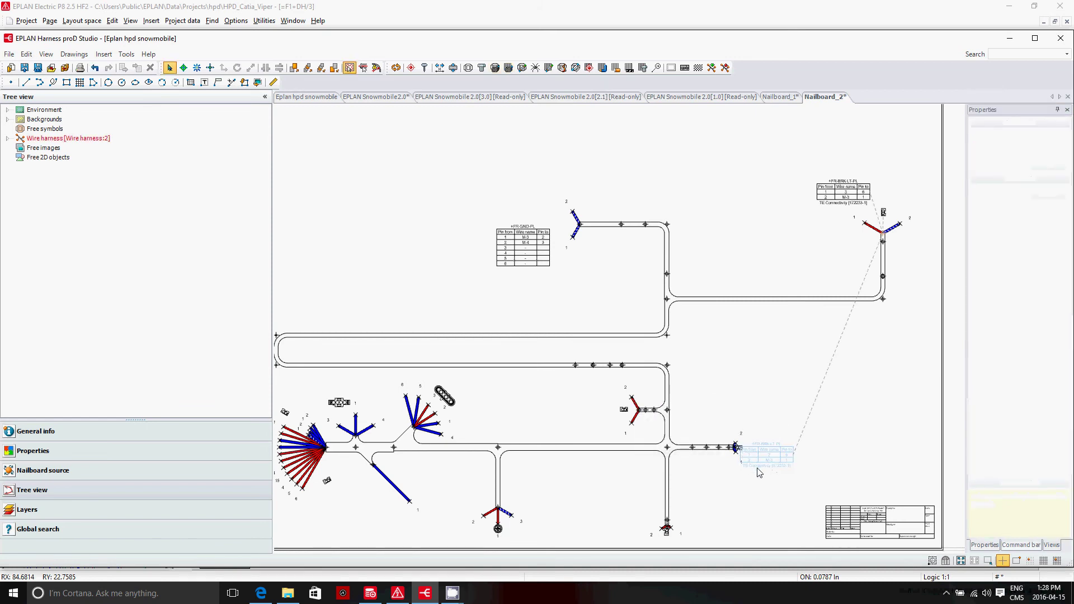
# Undo the duplicate +FR-BRK.LT-PL table and insert a connectable object table for +MT-RES2-PL to the left of its connector
pyautogui.hotkey('ctrl', 'z')
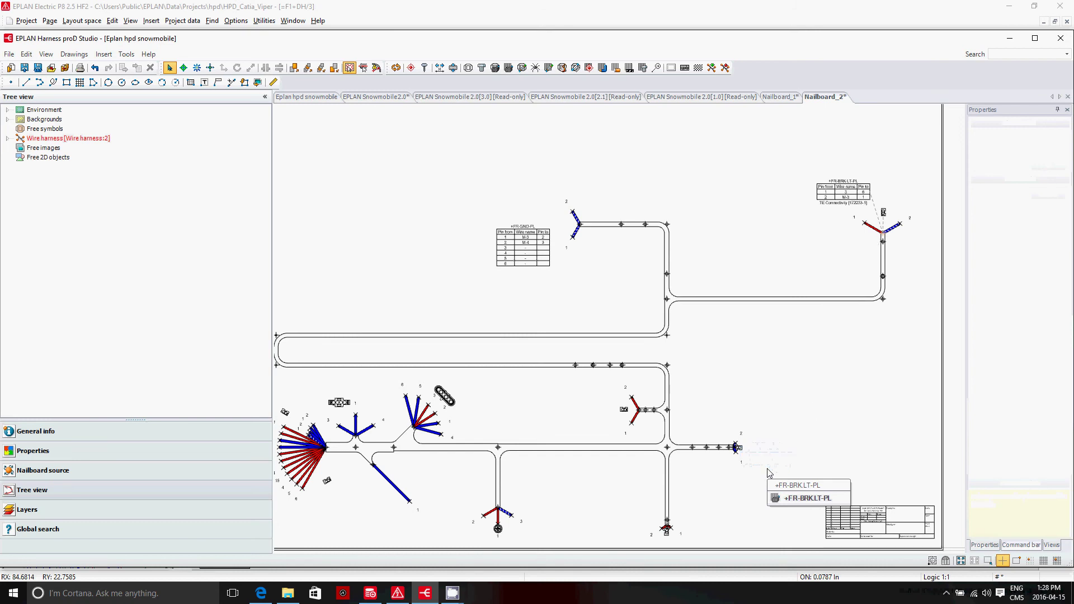
pyautogui.scroll(2, 727, 414)
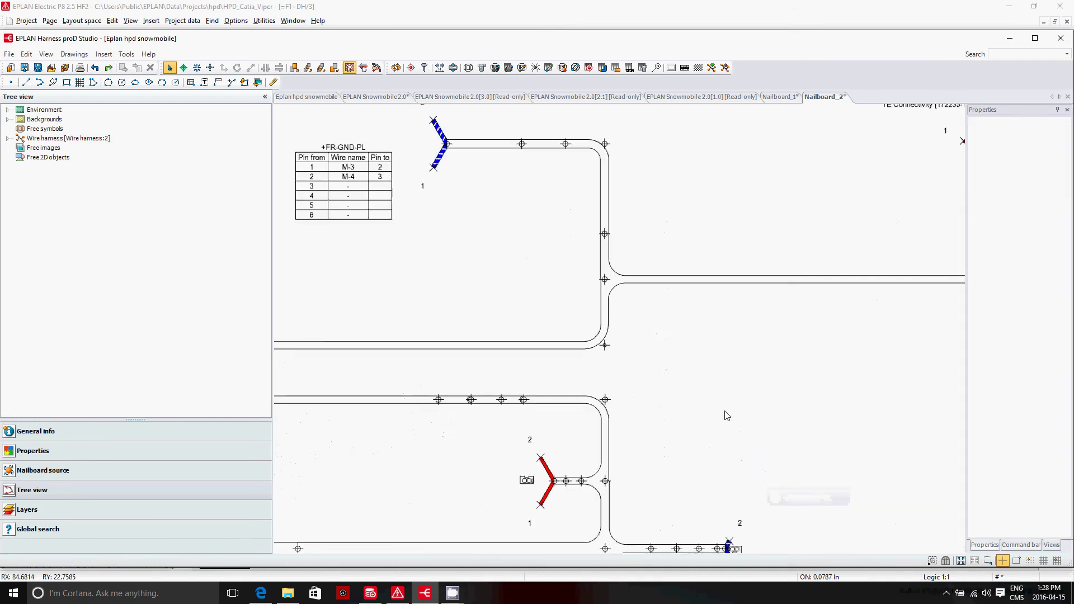
pyautogui.scroll(-3, 536, 497)
pyautogui.click(540, 494)
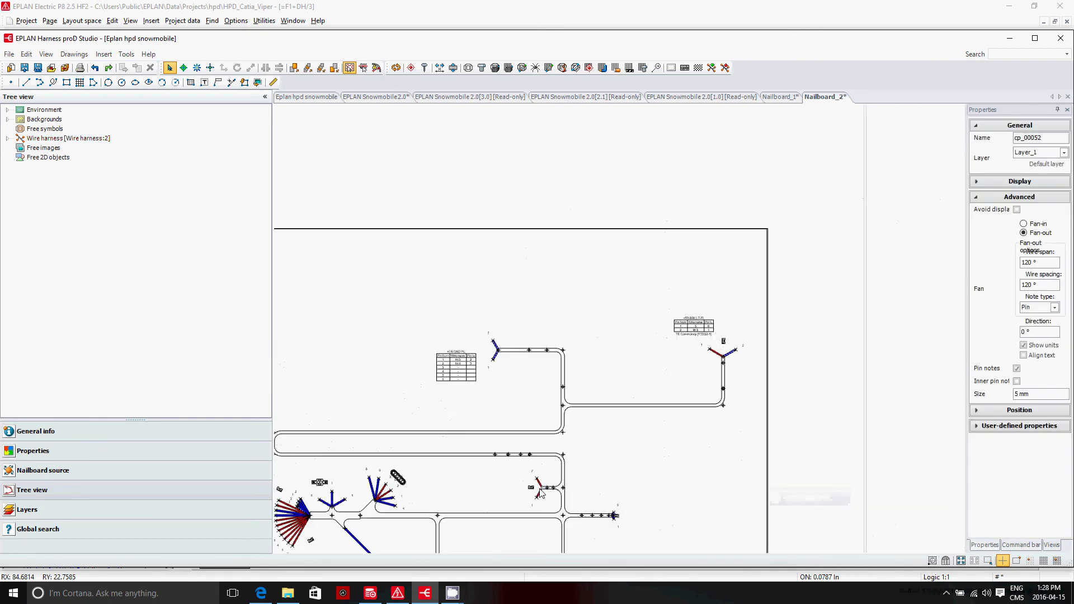
pyautogui.click(509, 67)
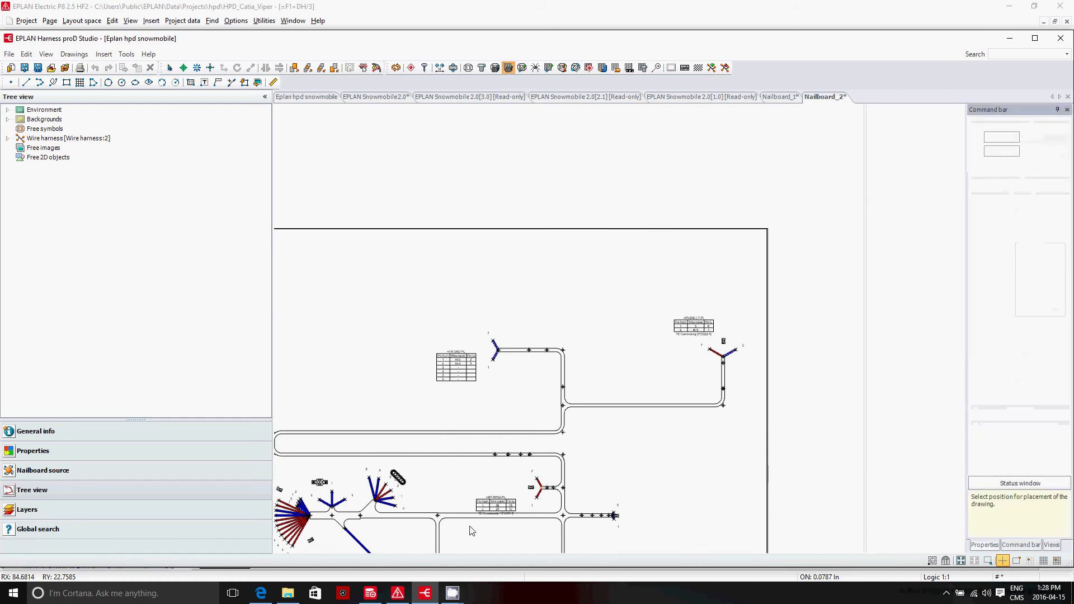
pyautogui.click(487, 483)
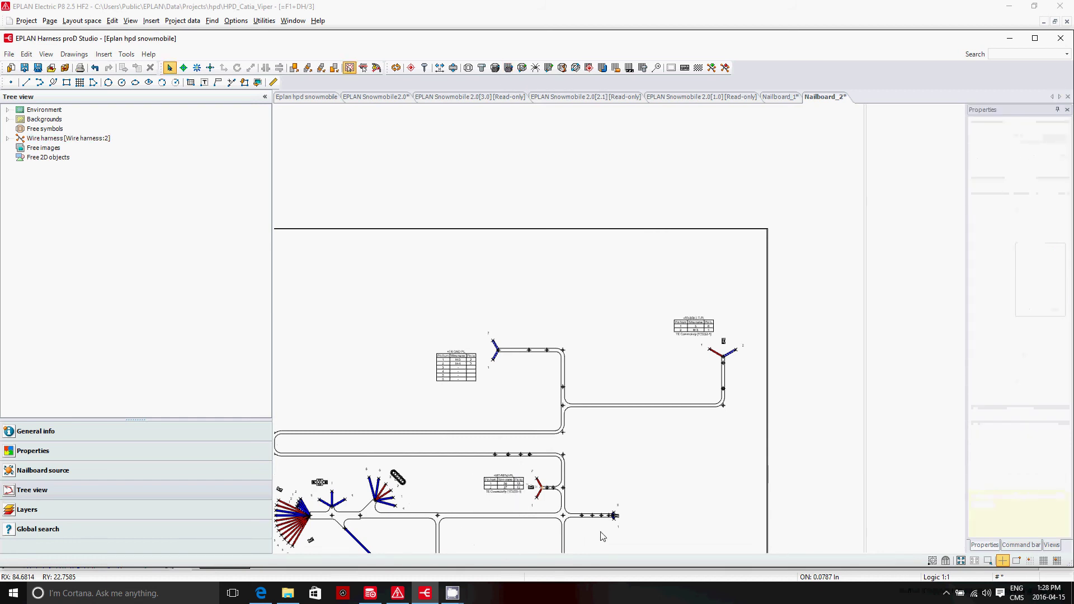
# Try to insert a connectable object table for the +MT-START-PL connector at the end of the lower-right branch
pyautogui.scroll(3, 619, 532)
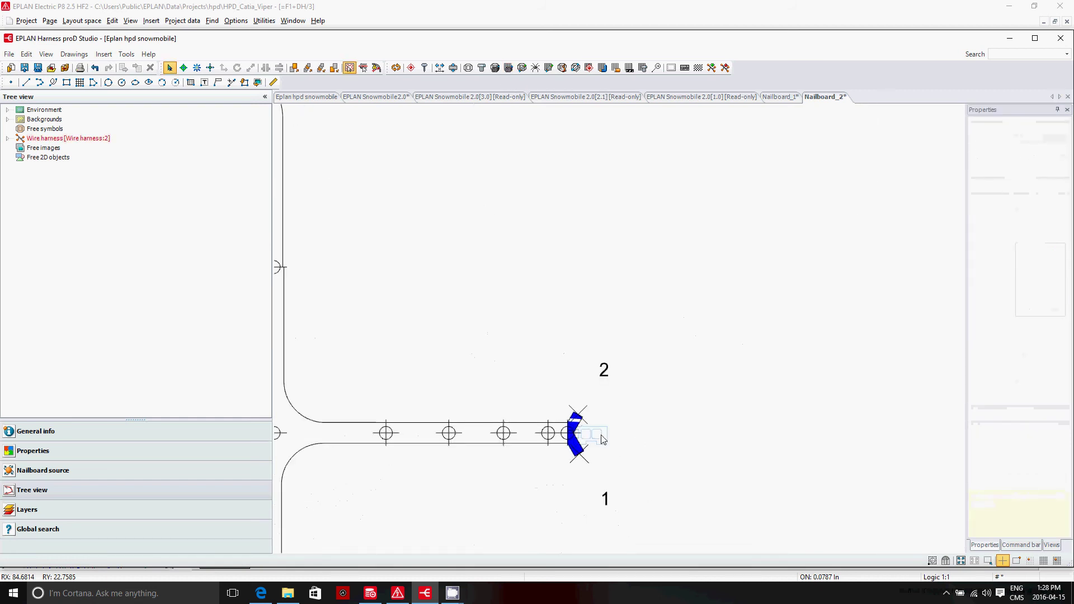
pyautogui.click(603, 439)
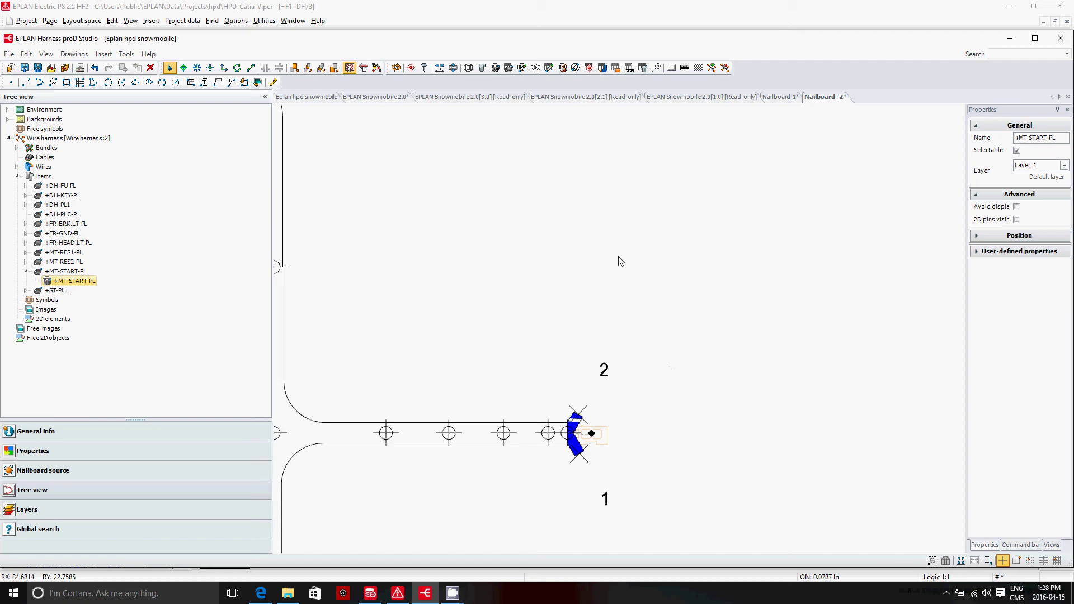
pyautogui.click(508, 67)
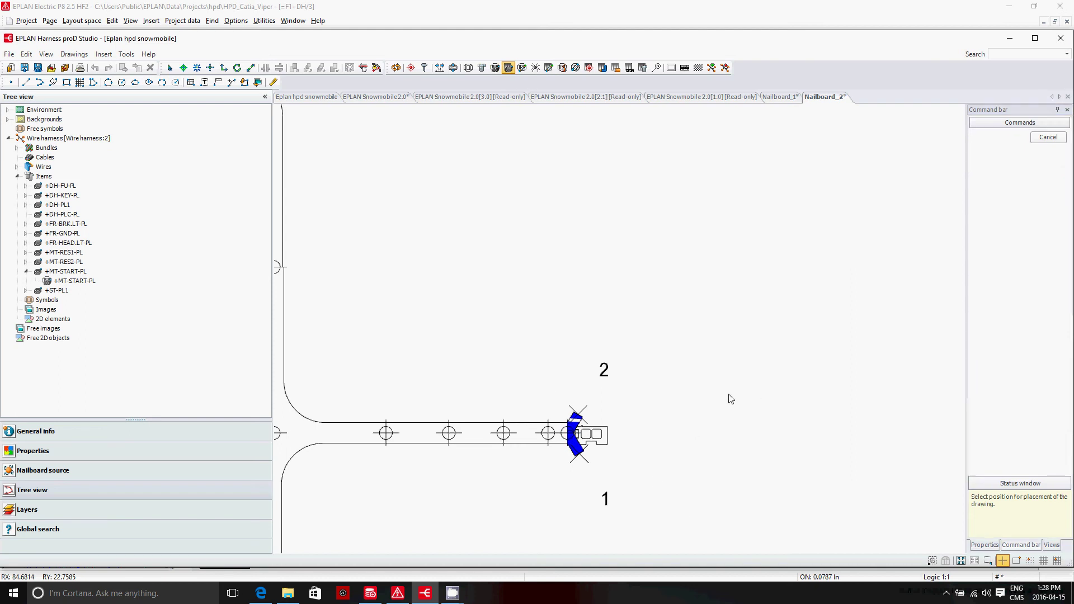
# Insert a connectable object table for +DH-FU-PL, placing it just above the left end of the long looped bundle
pyautogui.scroll(-5, 521, 327)
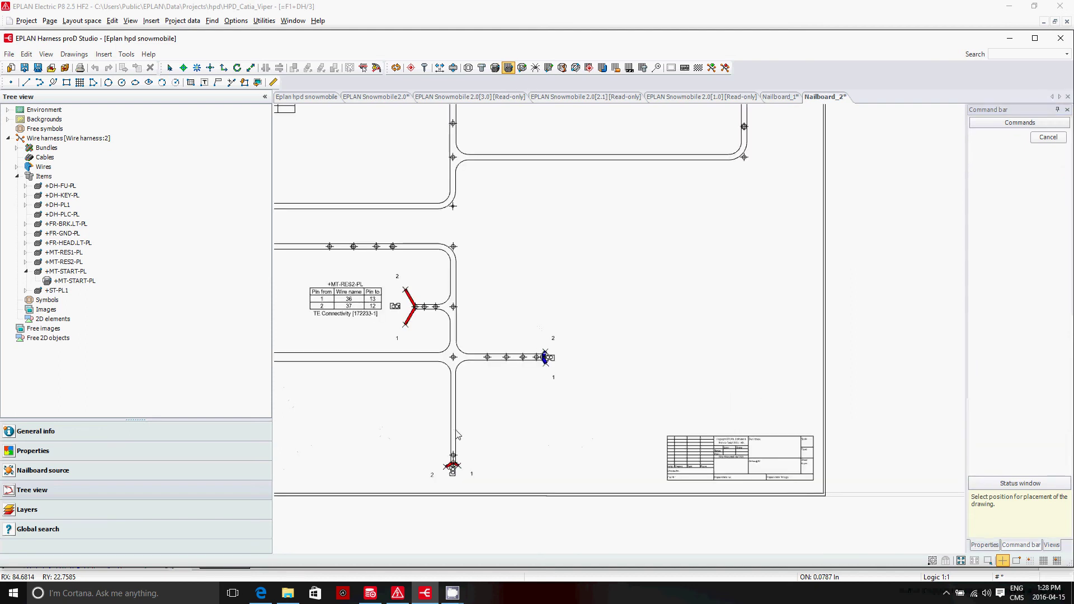
pyautogui.scroll(-5, 744, 339)
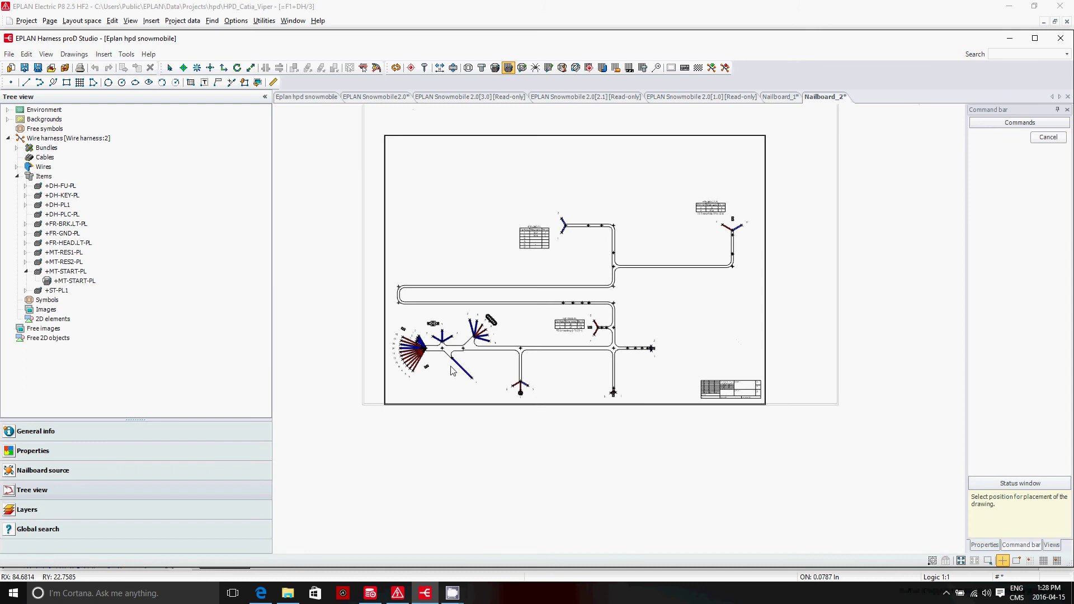
pyautogui.scroll(6, 453, 371)
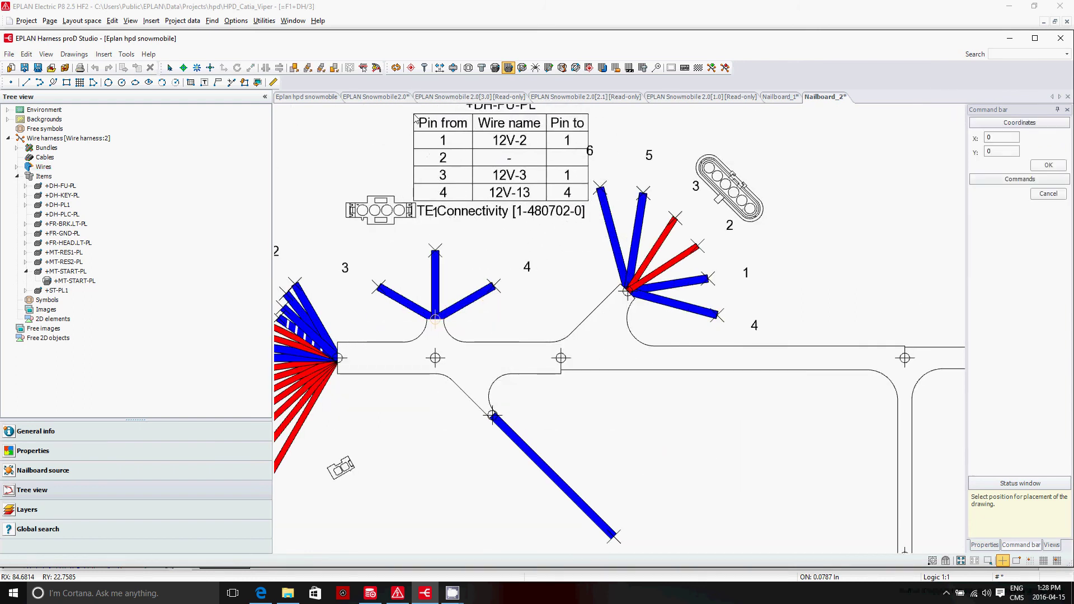
pyautogui.scroll(2, 453, 247)
pyautogui.scroll(-6, 460, 220)
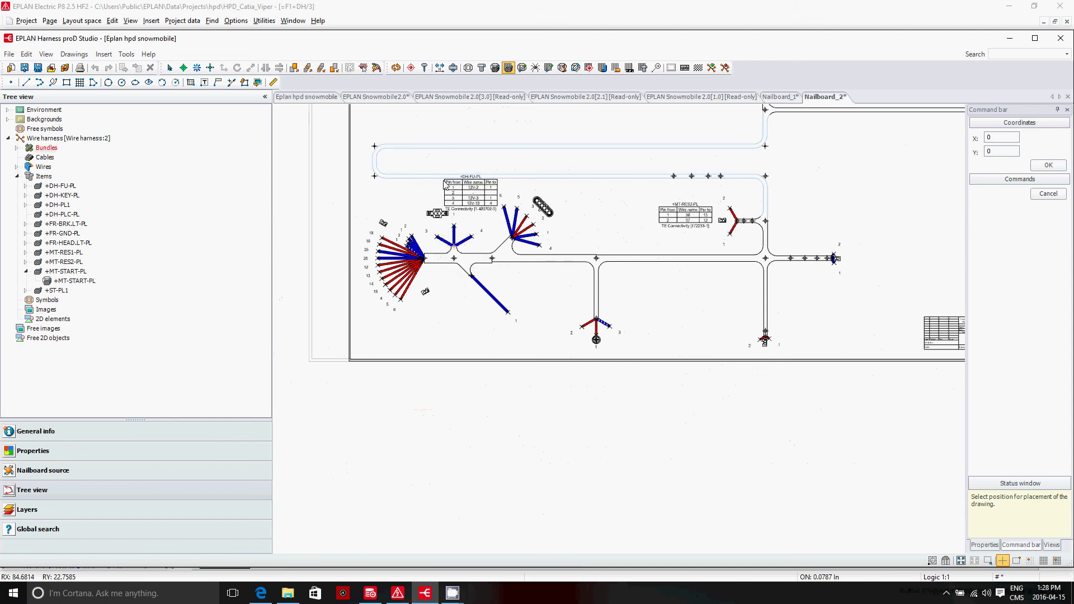
pyautogui.click(430, 116)
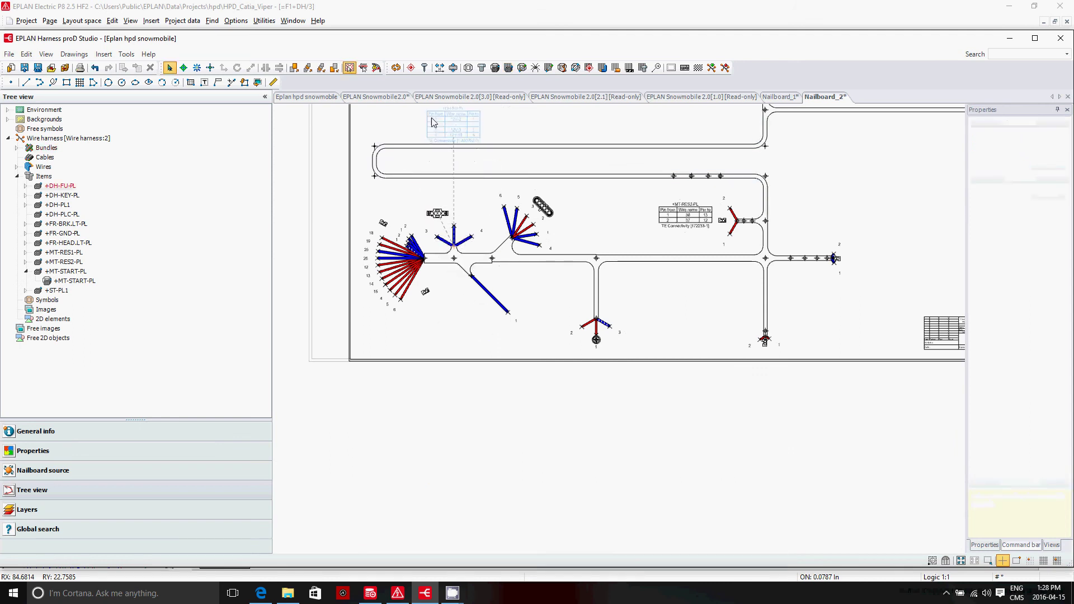
# Insert a wire list in the upper-left corner of the Nailboard_2 drawing frame
pyautogui.click(524, 236)
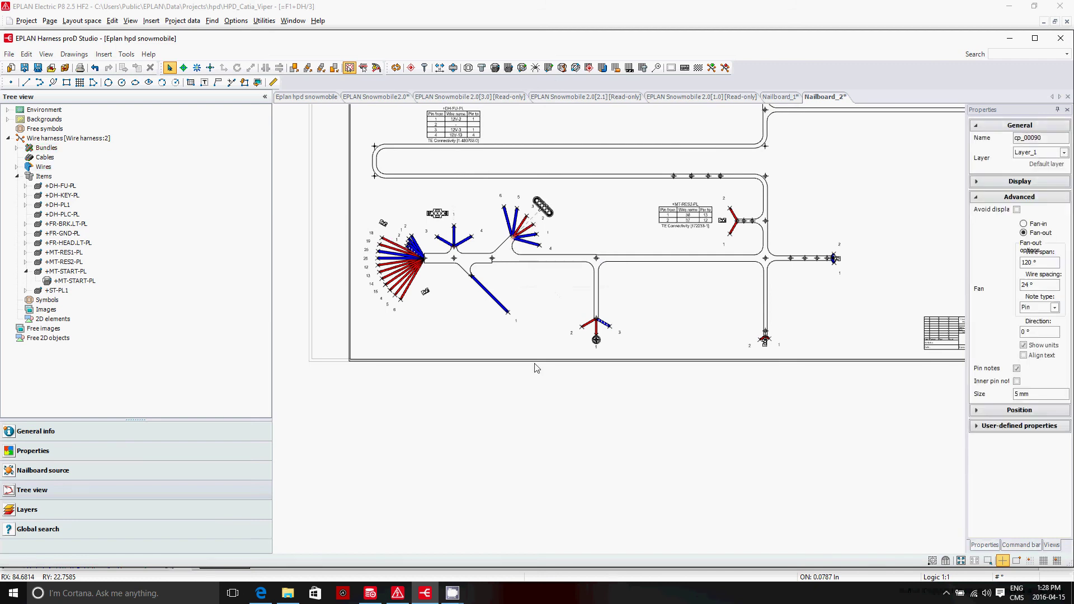
pyautogui.scroll(-4, 520, 367)
pyautogui.scroll(3, 548, 253)
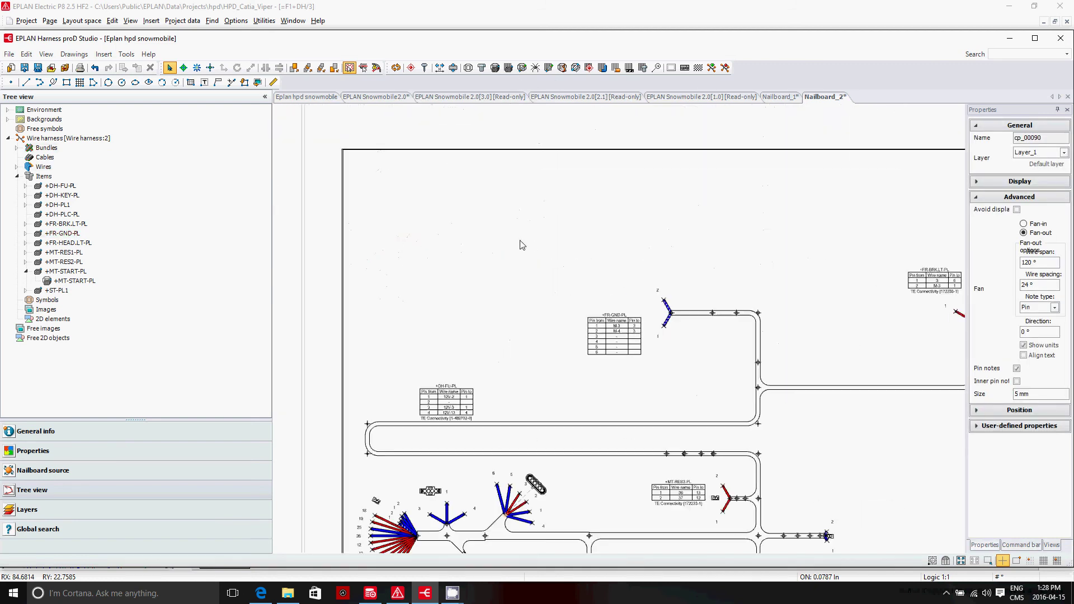
pyautogui.click(104, 54)
pyautogui.click(135, 244)
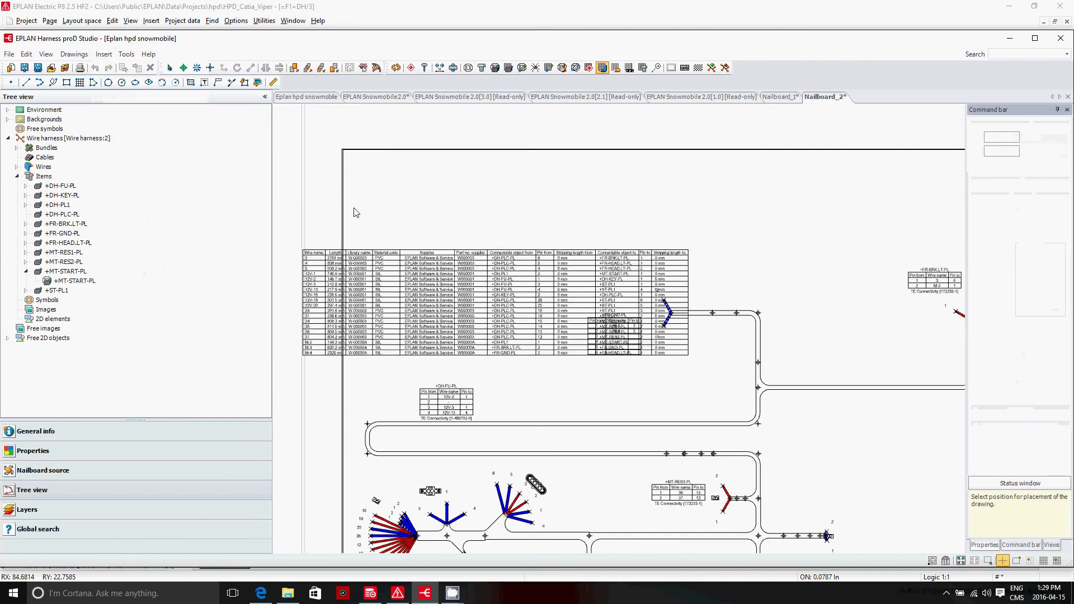
pyautogui.click(361, 166)
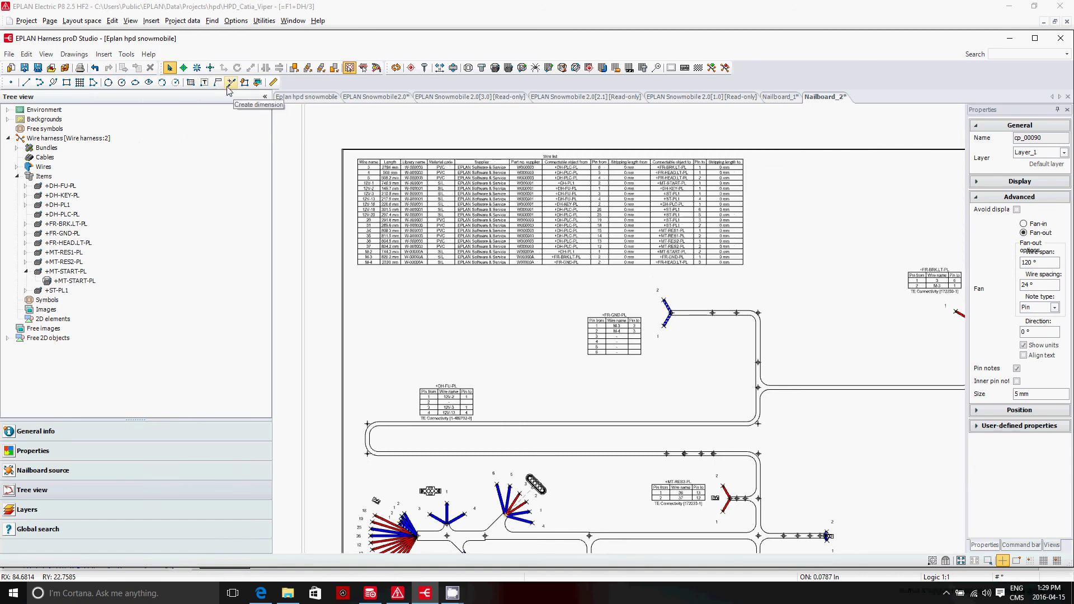
# Insert a bill of materials directly to the right of the wire list at the upper edge of the frame
pyautogui.click(103, 54)
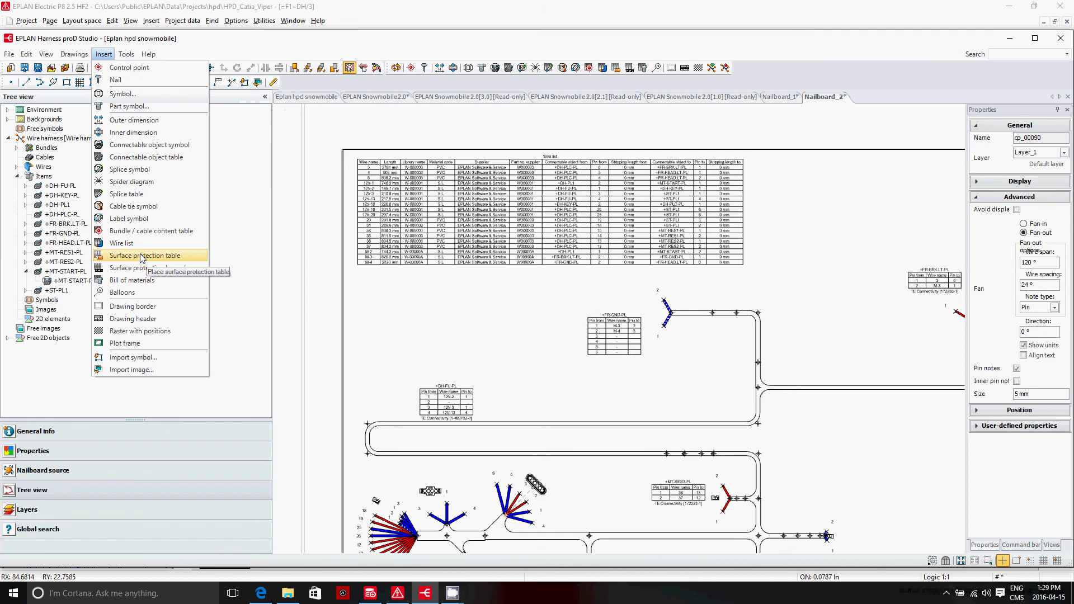
pyautogui.click(143, 280)
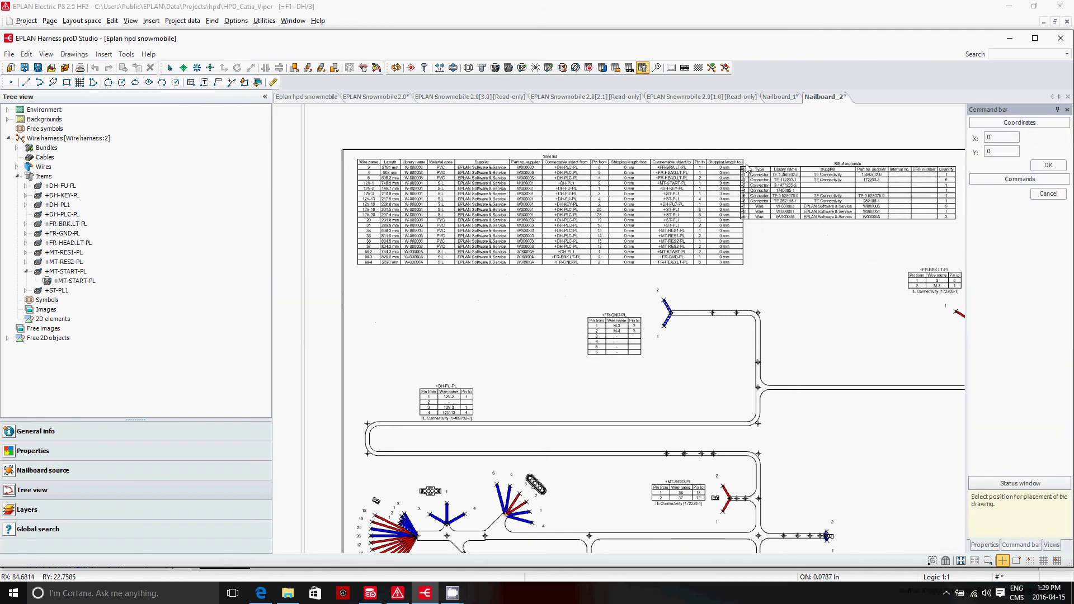
pyautogui.click(754, 164)
pyautogui.click(700, 256)
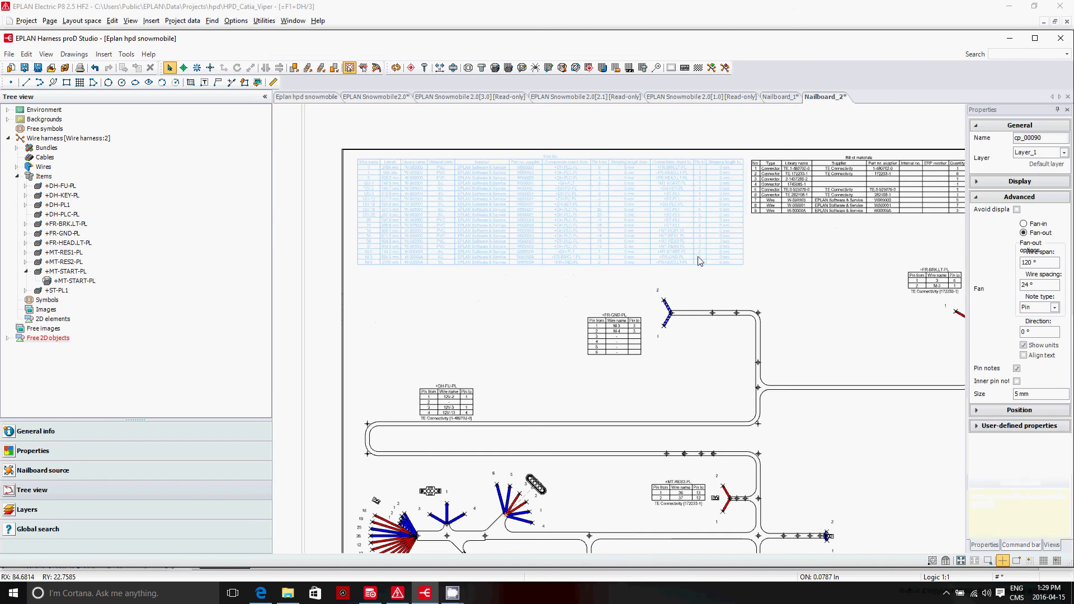
pyautogui.click(396, 293)
pyautogui.scroll(3, 405, 292)
pyautogui.scroll(-3, 405, 292)
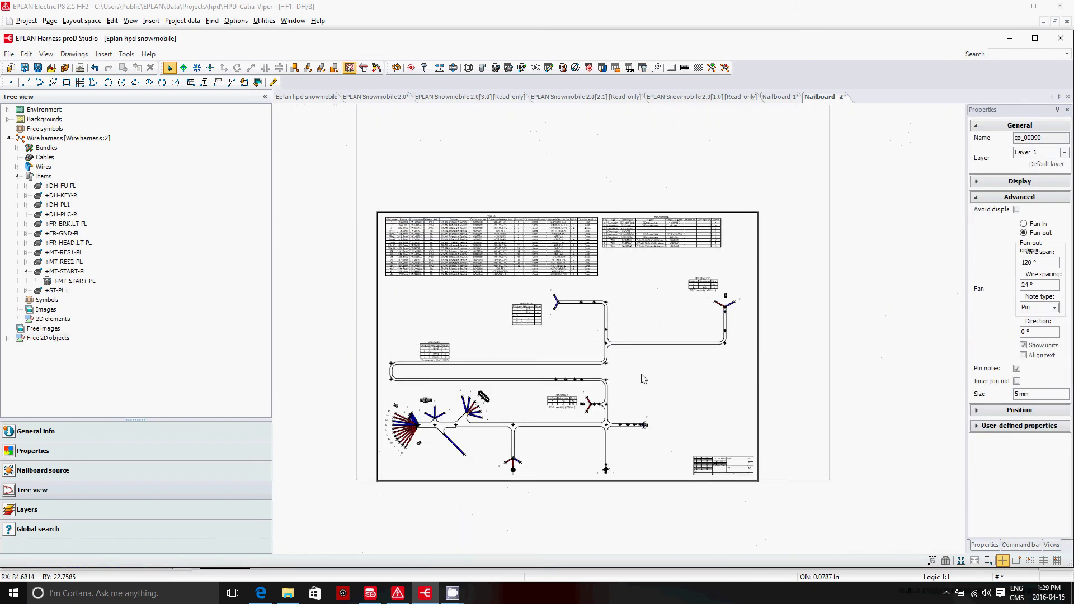
# Insert a nail for control point cp_00090 and position it just below that connector's wire fan-out
pyautogui.scroll(4, 689, 343)
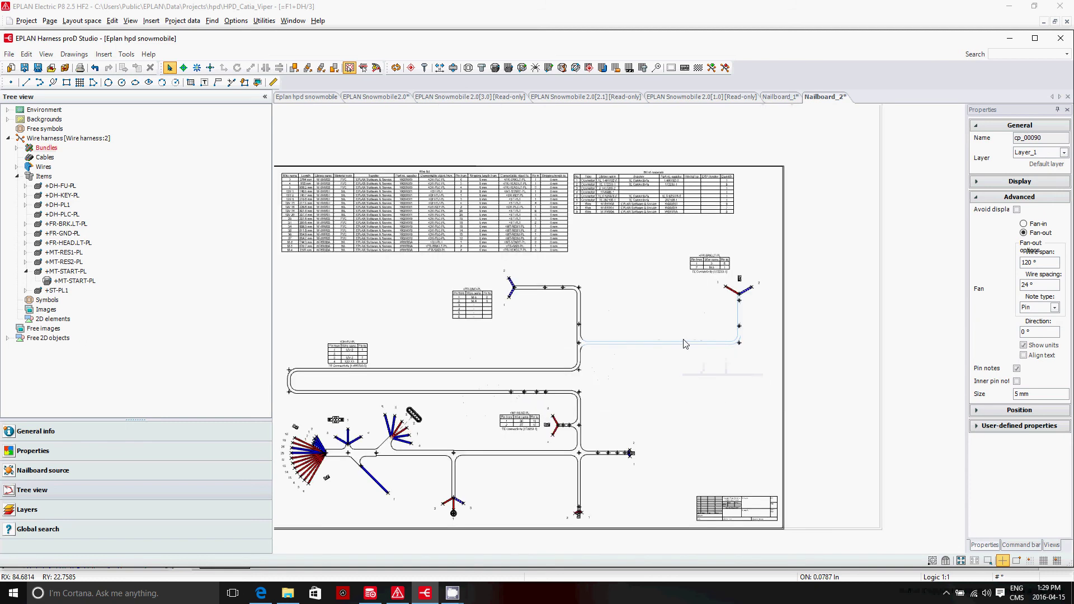
pyautogui.click(425, 68)
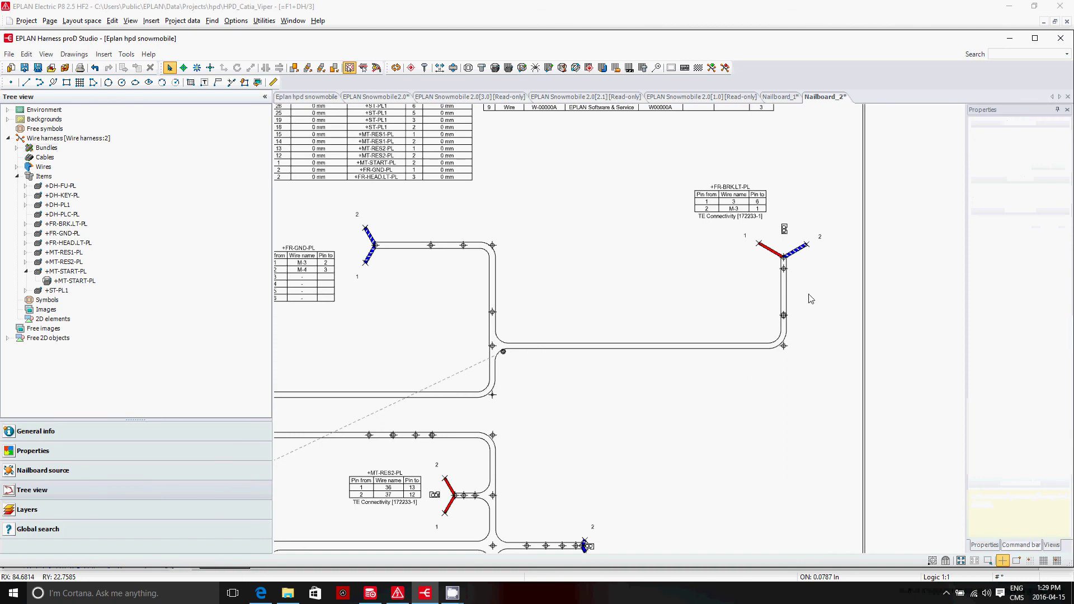
pyautogui.scroll(-4, 812, 299)
pyautogui.scroll(3, 558, 382)
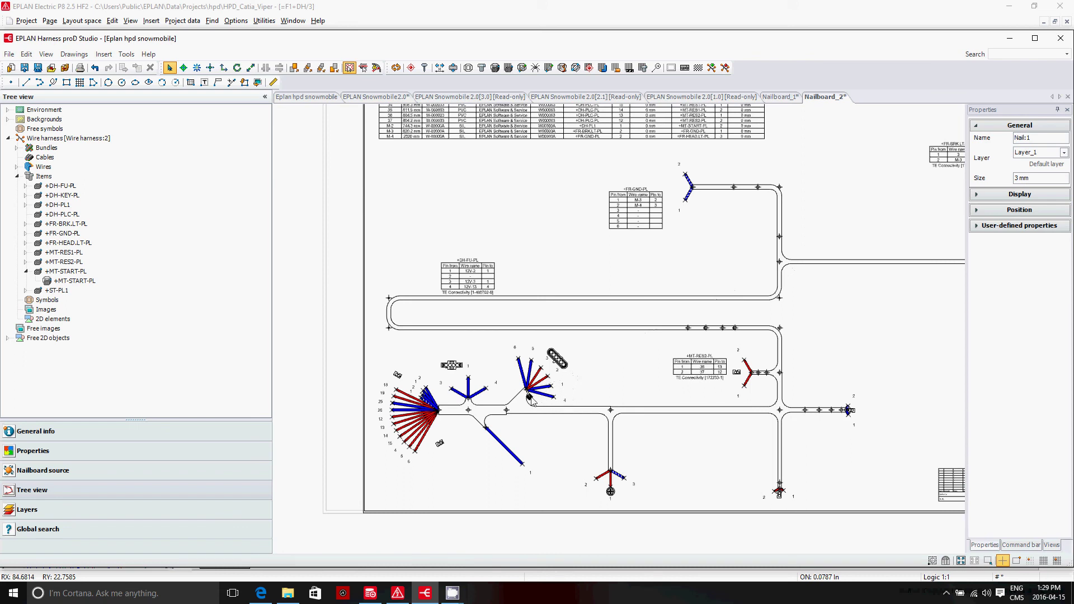
pyautogui.click(529, 397)
# Place nails at both bends of the looped bundle's lower run, at cp_00037 on the right and at the left bend
pyautogui.click(711, 372)
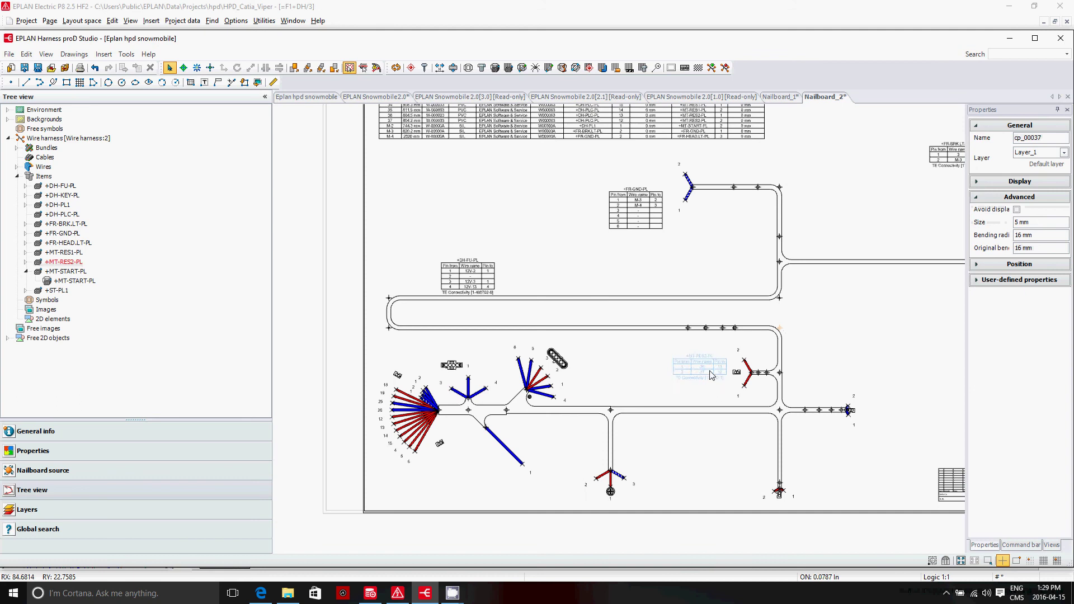
pyautogui.click(424, 67)
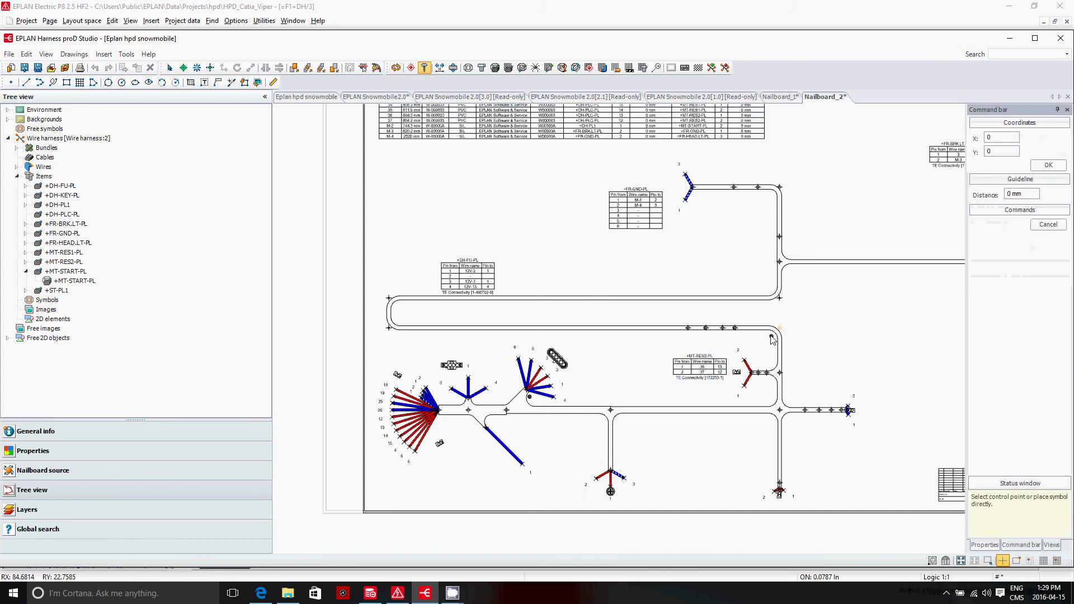
pyautogui.click(773, 335)
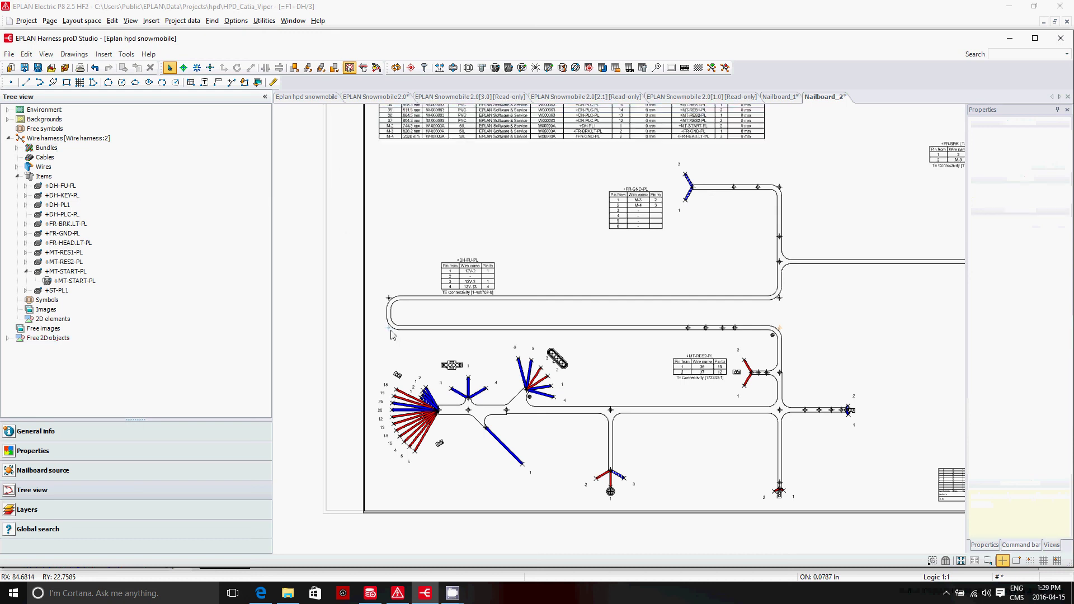
pyautogui.click(424, 67)
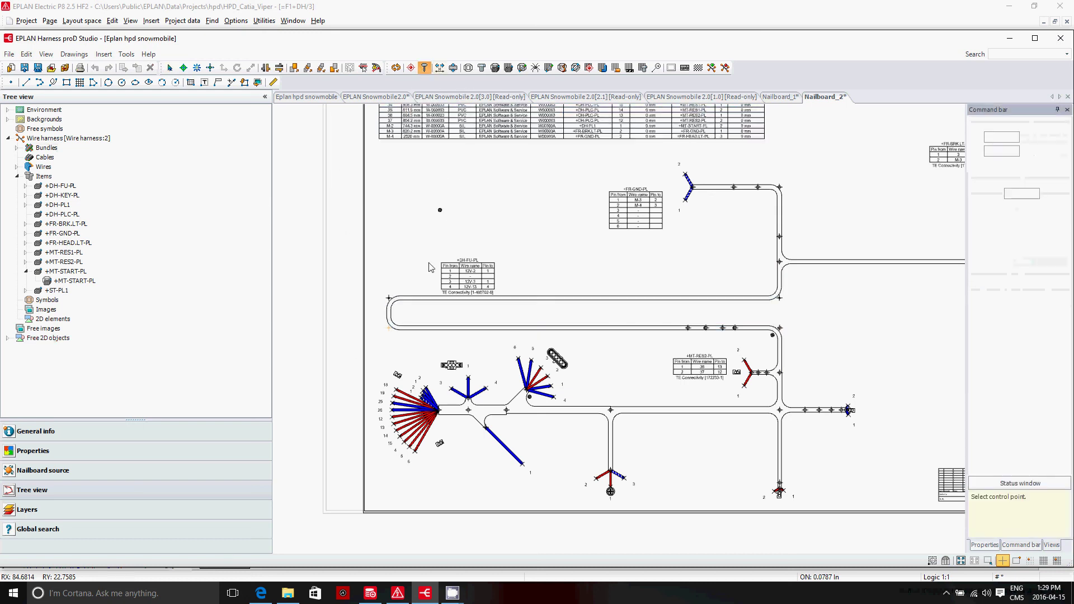
pyautogui.click(399, 331)
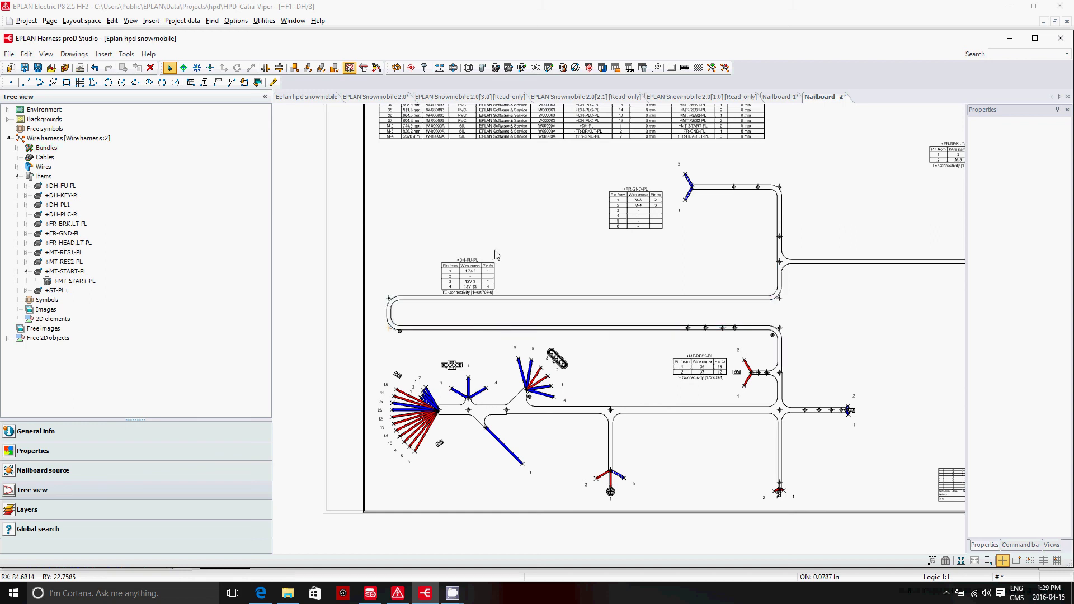
pyautogui.scroll(-1, 463, 218)
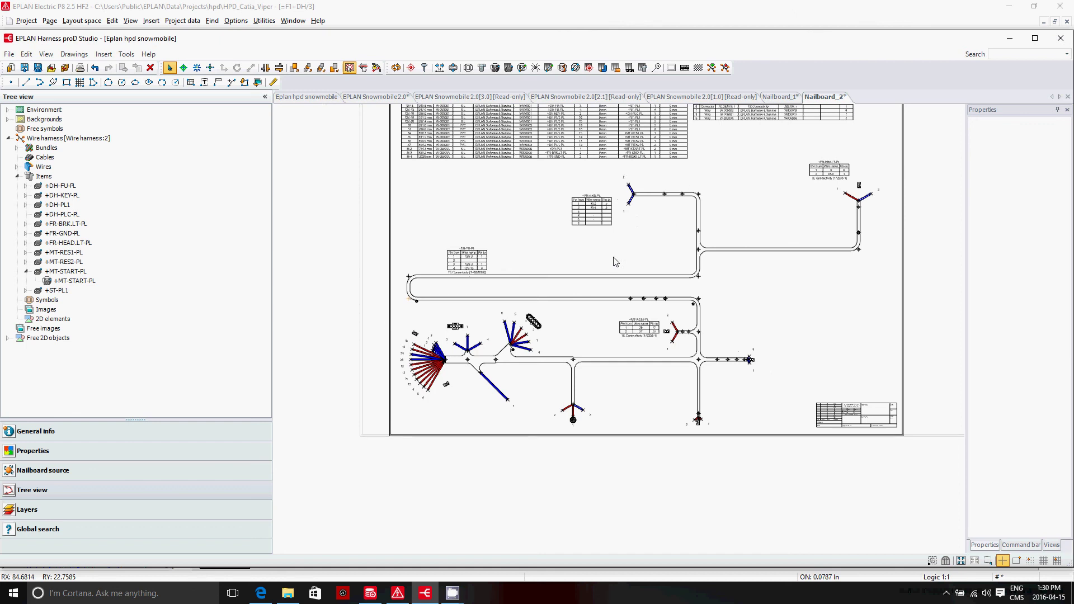
# In the EPLAN Snowmobile 2.0 workspace, apply the Loom.000001 protection to the bundle running along the frame into the engine area
pyautogui.click(330, 98)
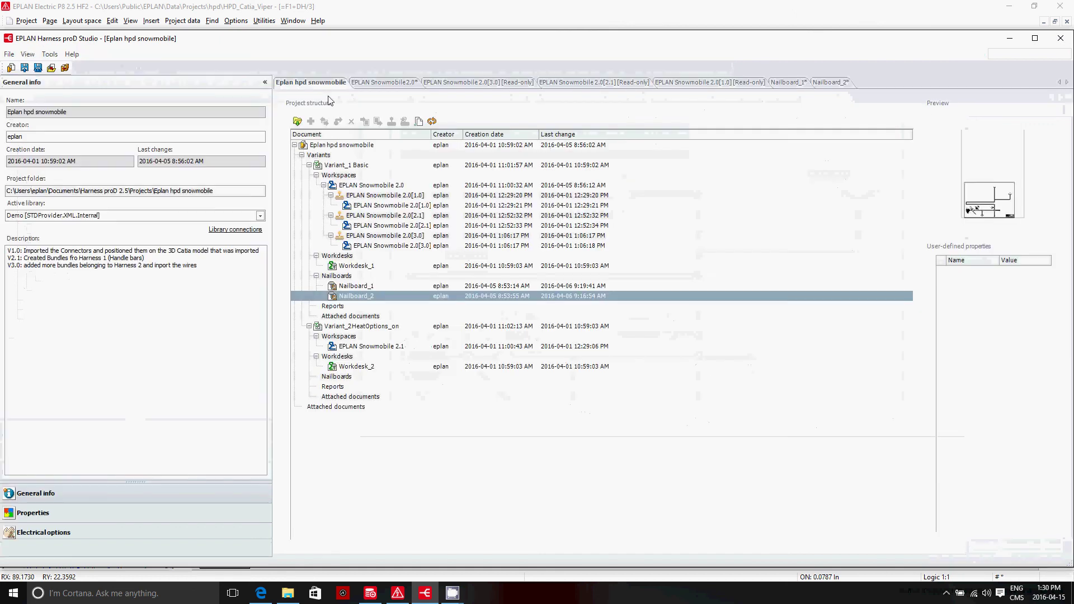
pyautogui.click(385, 83)
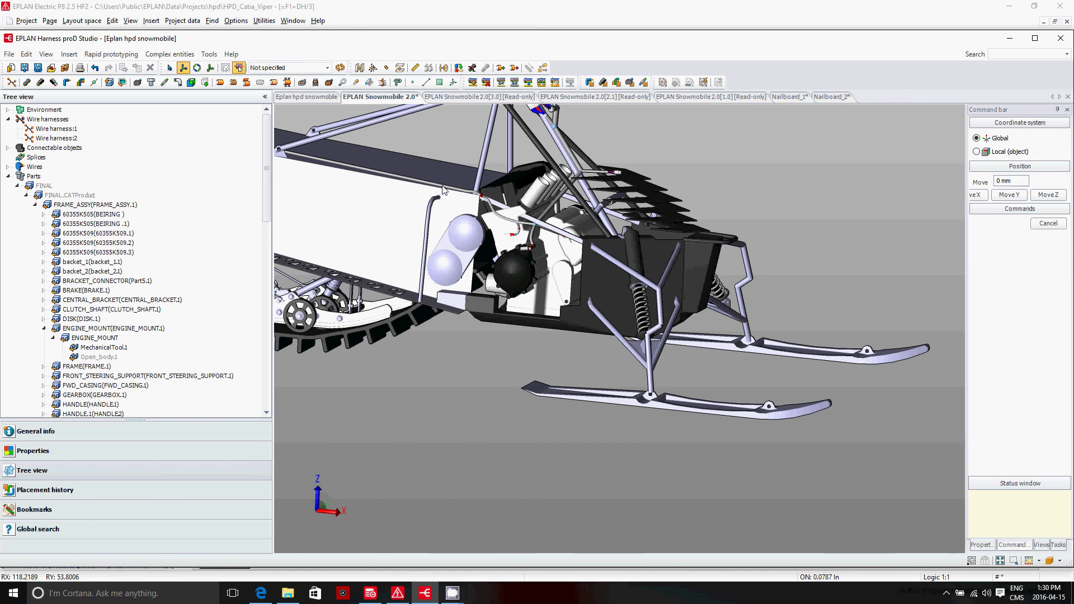
pyautogui.click(234, 84)
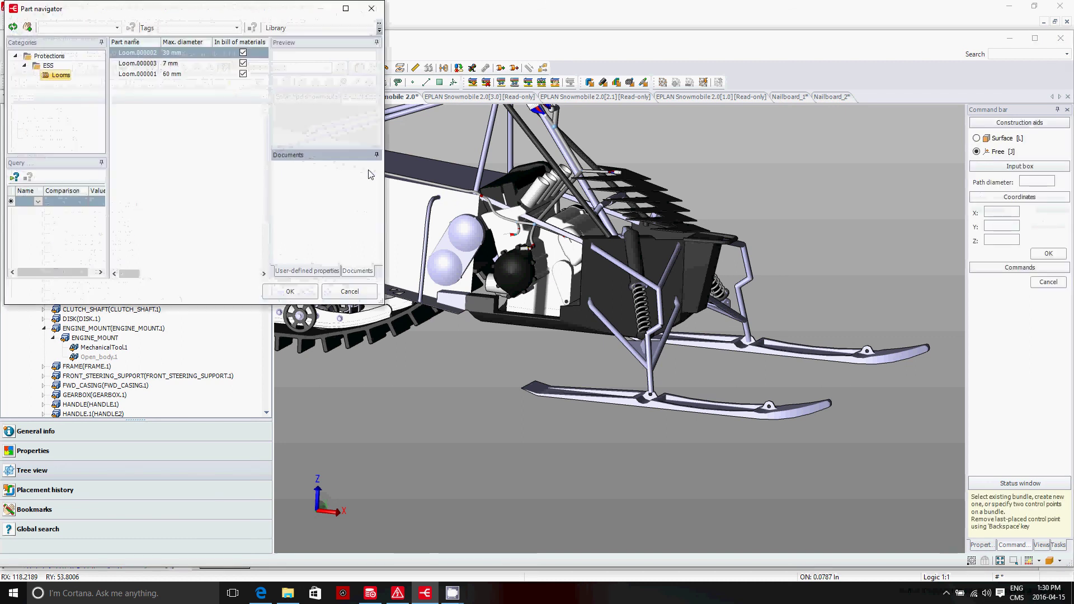
pyautogui.click(139, 73)
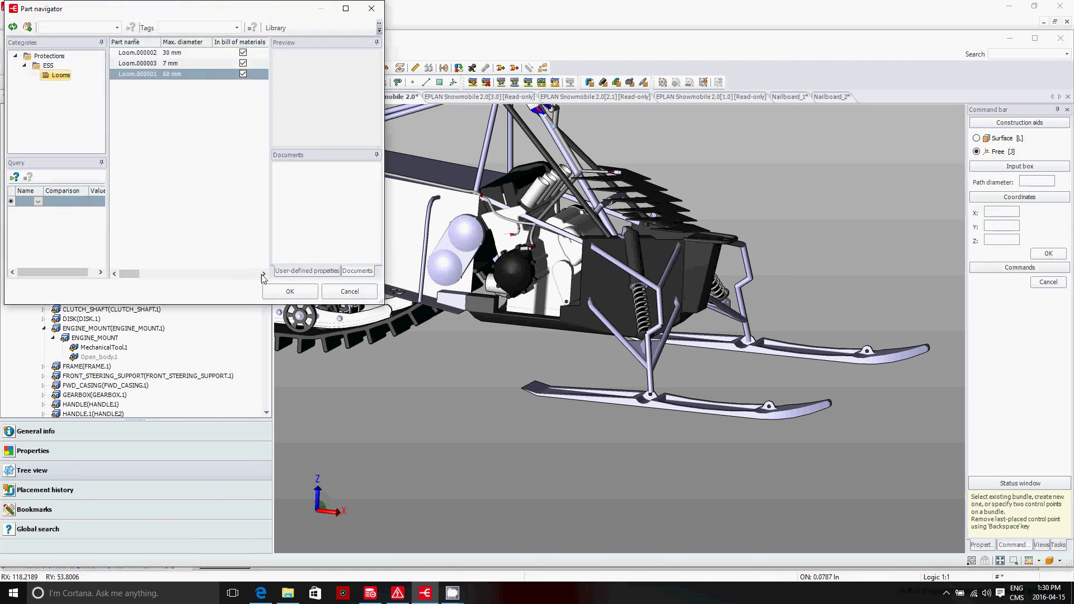
pyautogui.click(290, 291)
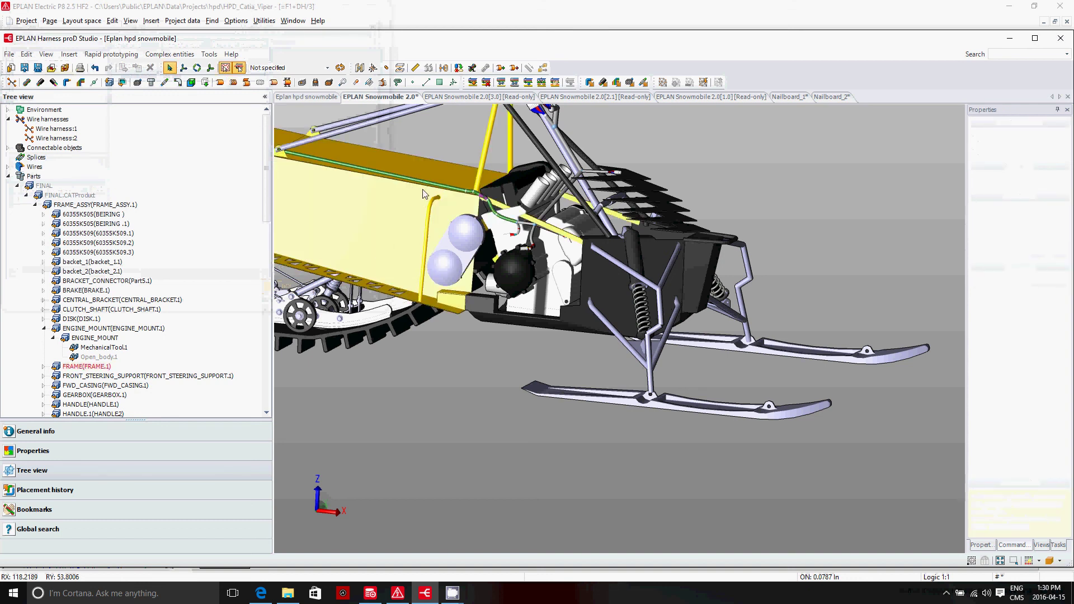
pyautogui.scroll(3, 428, 185)
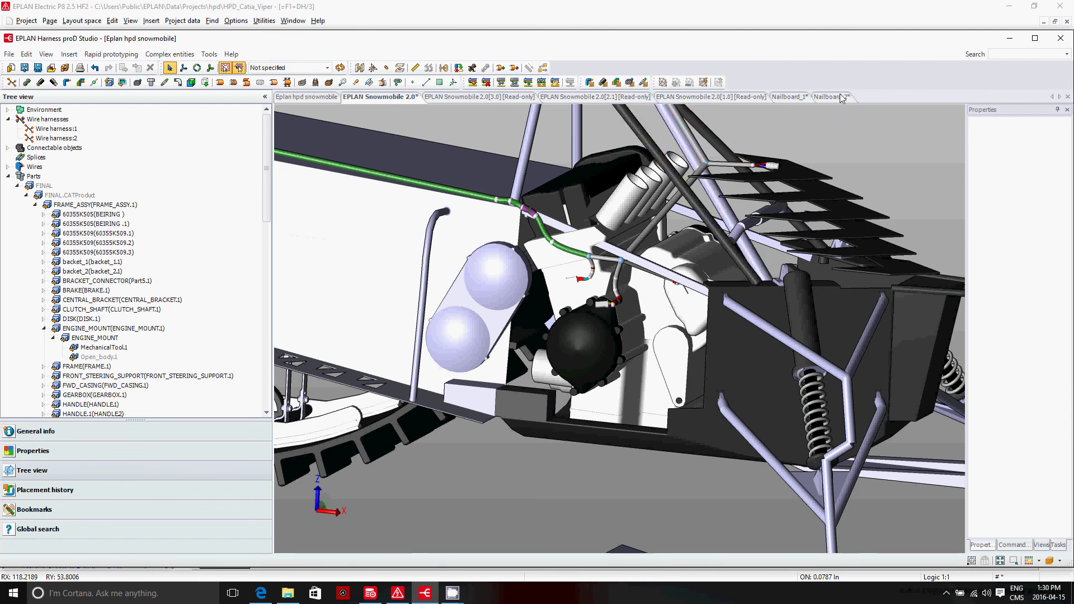
pyautogui.scroll(-5, 781, 261)
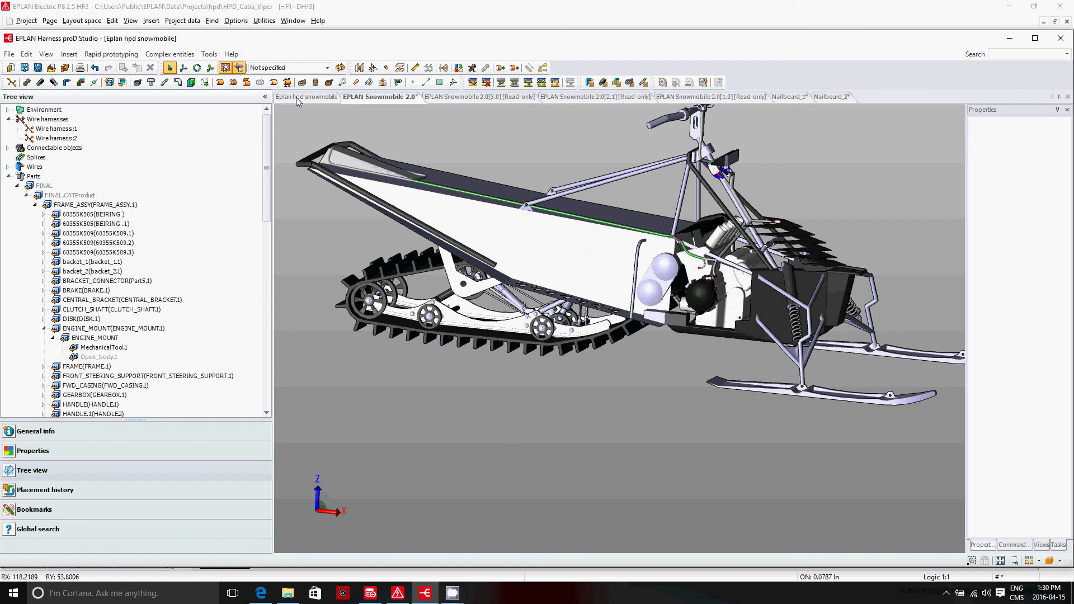
pyautogui.click(9, 54)
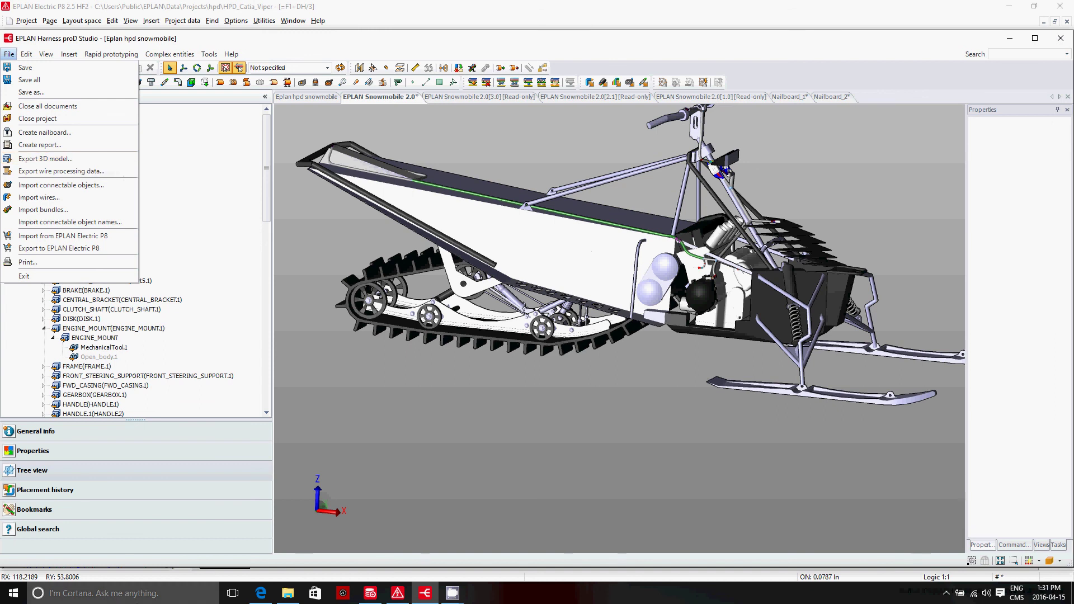
pyautogui.click(452, 594)
pyautogui.click(412, 569)
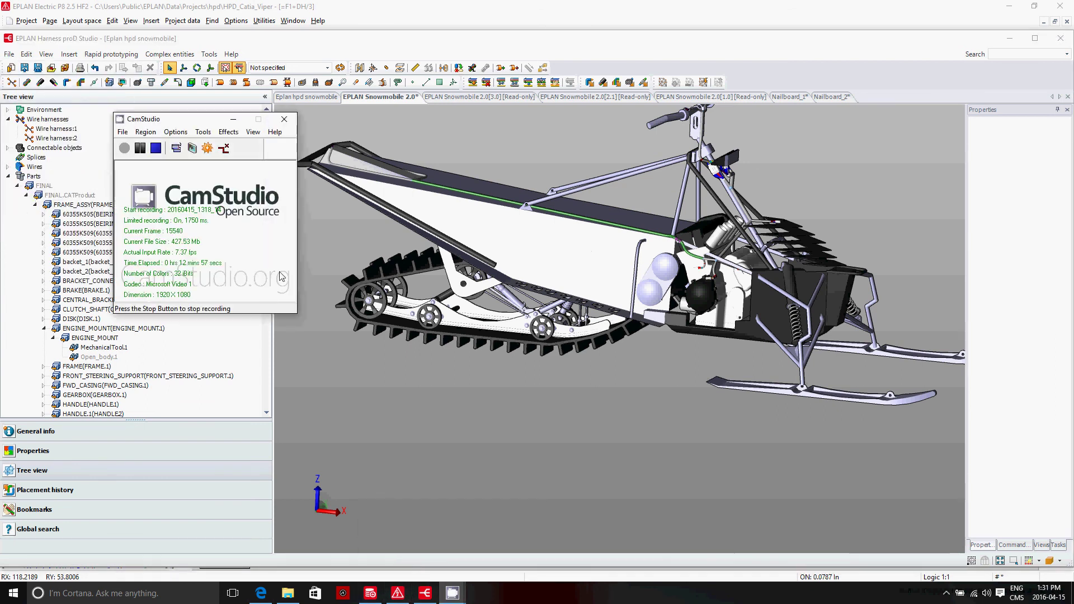